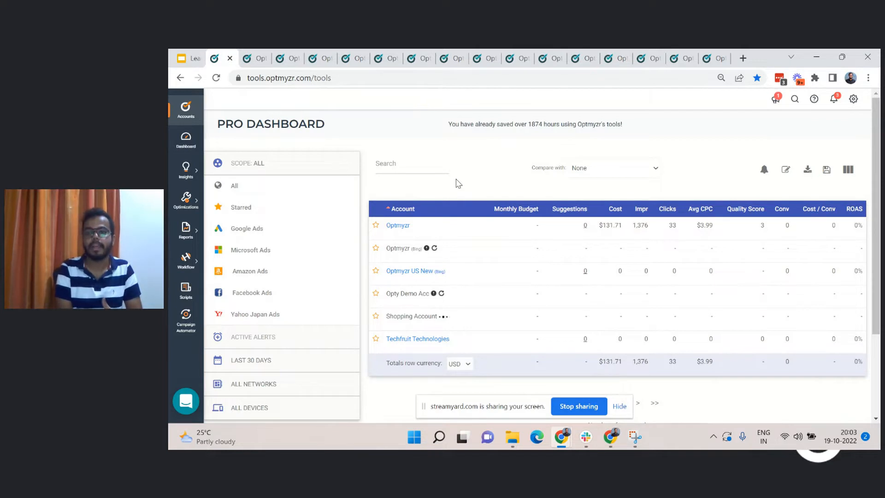
Step: Look at the monthly target budget settings of the first Optmyzr account
click(519, 224)
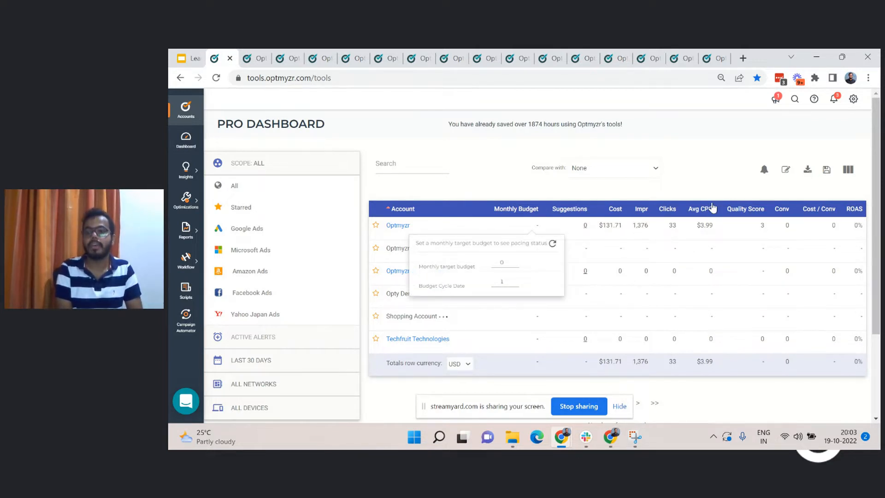
click(717, 180)
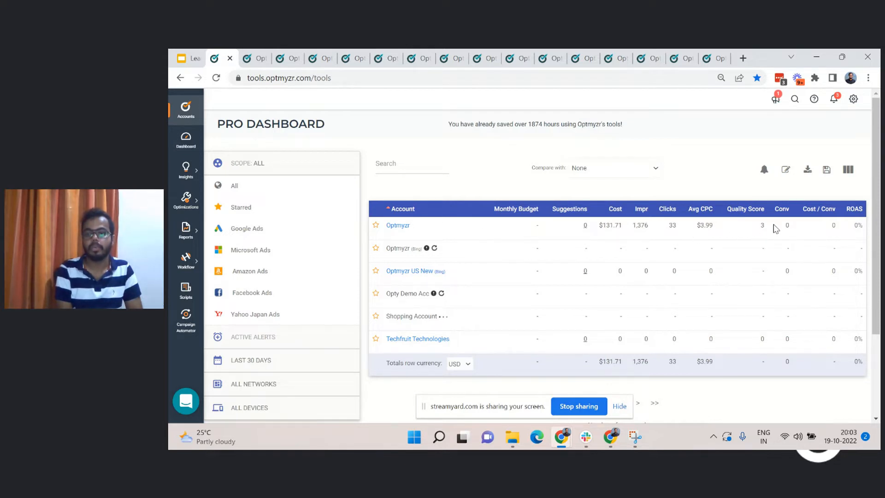
Step: Draft a Cost / Conv alert for the first Optmyzr account with a specified value of 5 and view the account owner choices
mouse_move(835, 225)
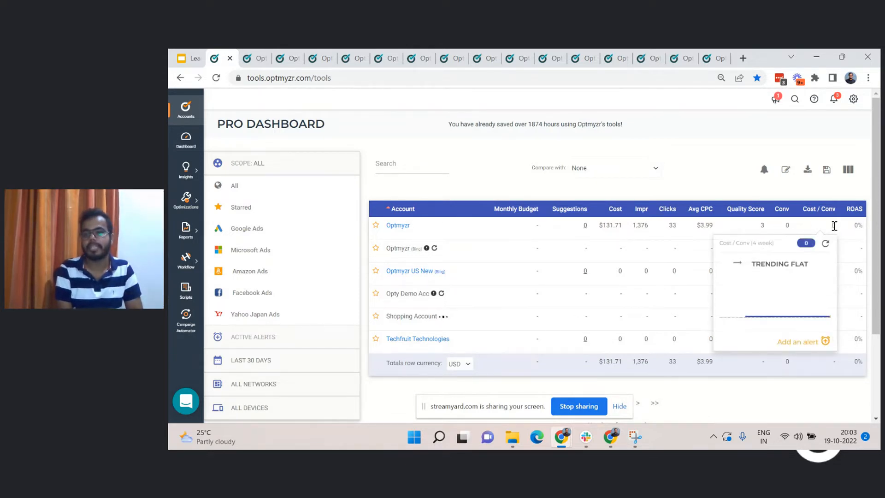
click(810, 343)
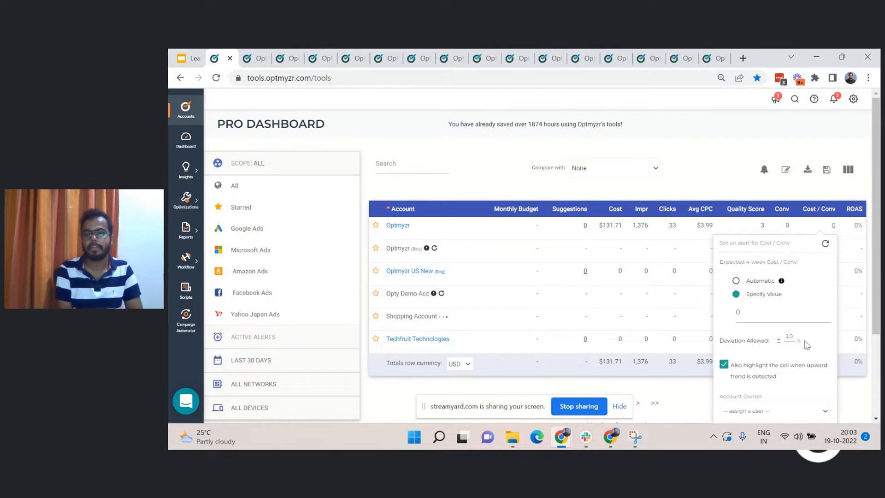
scroll(768, 339, down, 2)
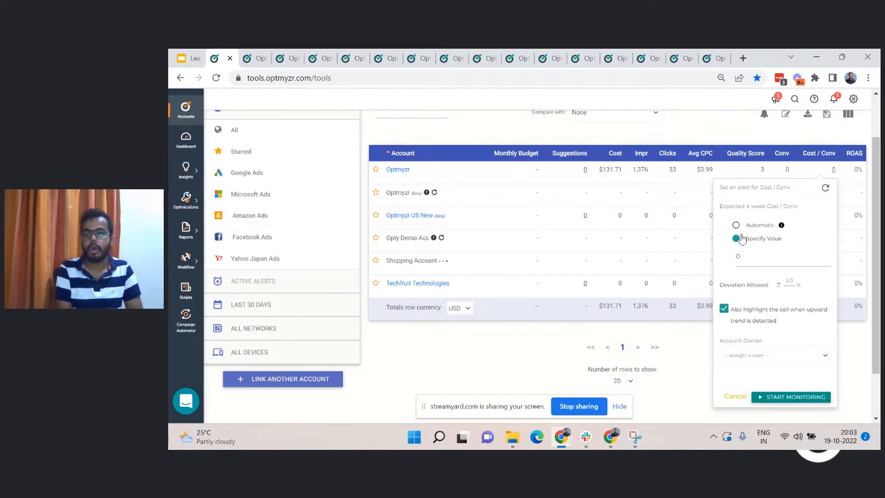
click(752, 257)
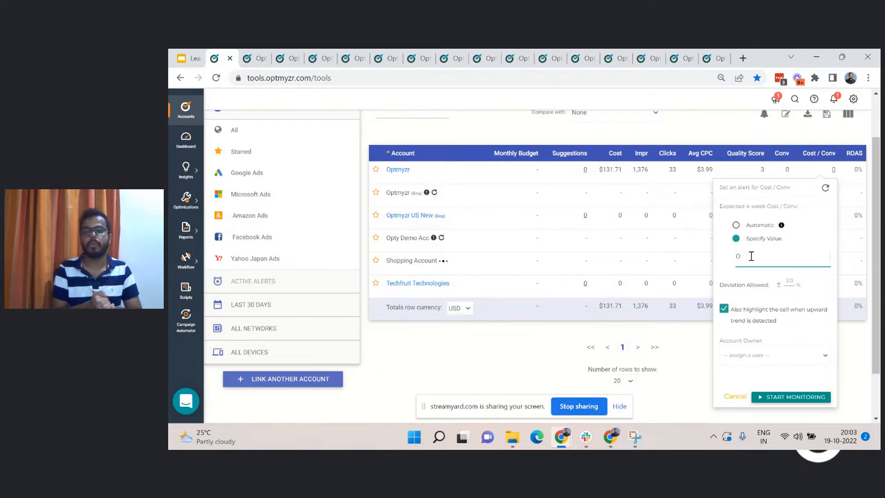
text(5)
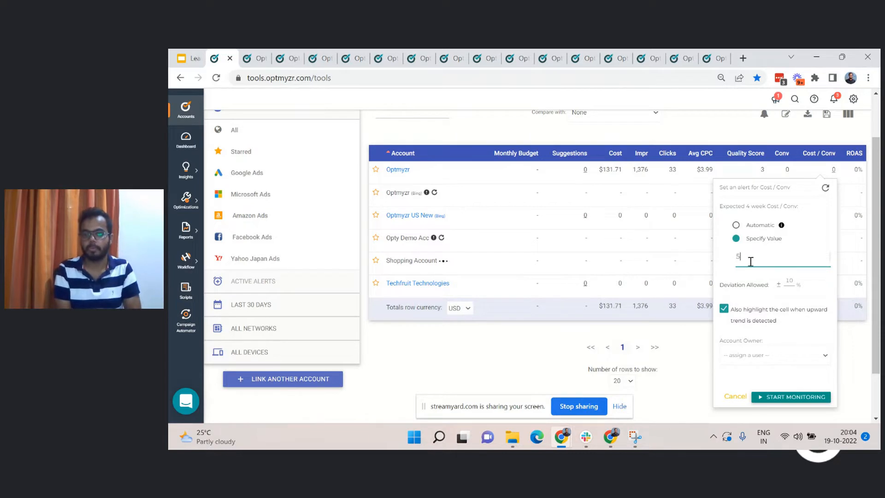
key(BackSpace)
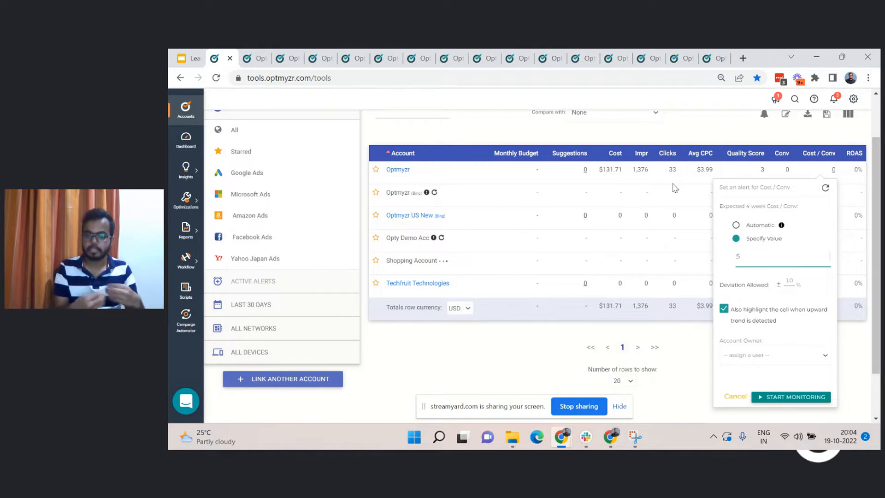
click(749, 355)
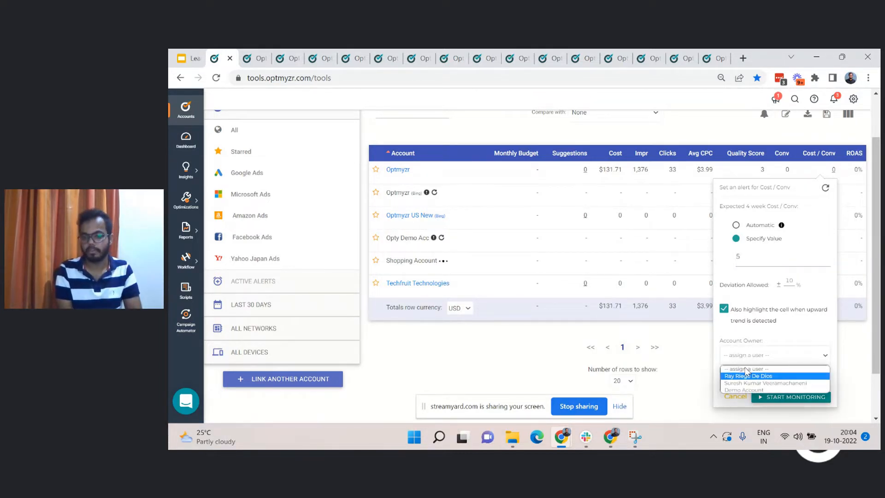
click(704, 363)
scroll(727, 342, up, 1)
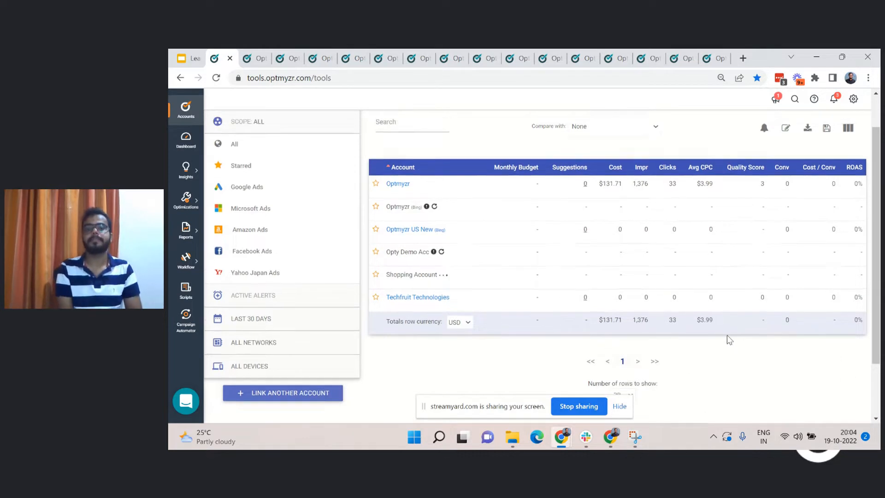
Step: Open the alert settings and start creating a new single account alert
mouse_move(570, 231)
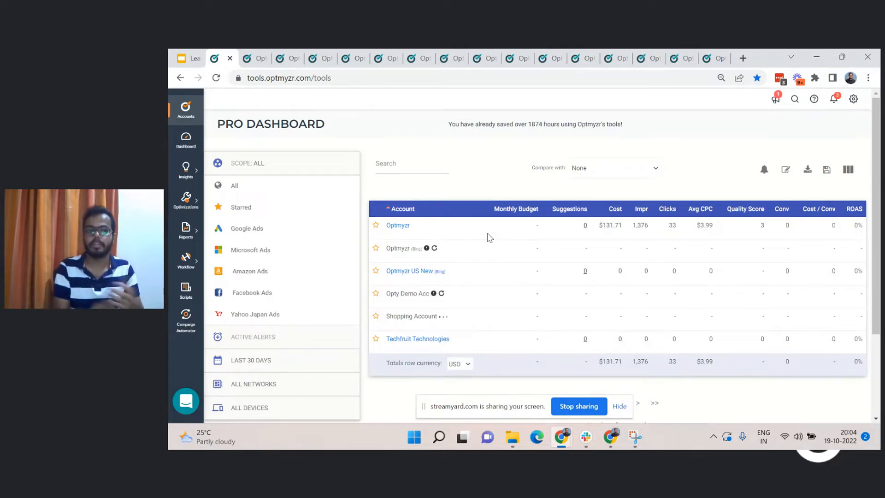
click(195, 181)
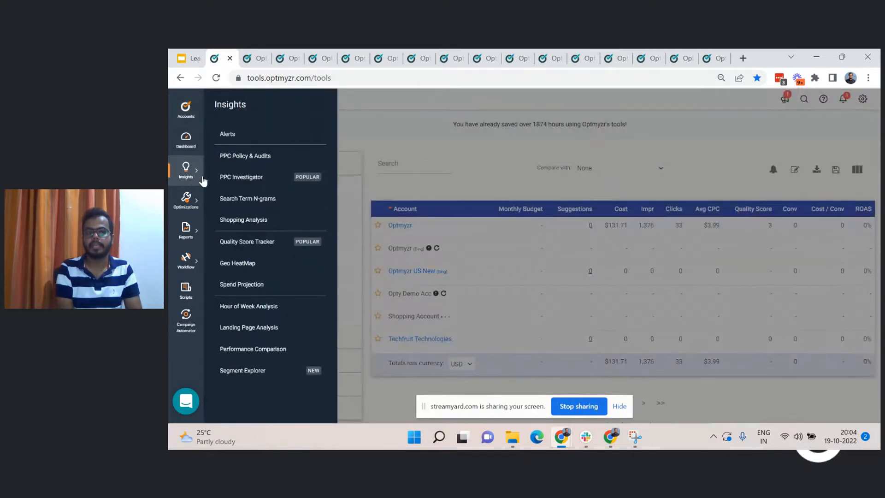
click(256, 134)
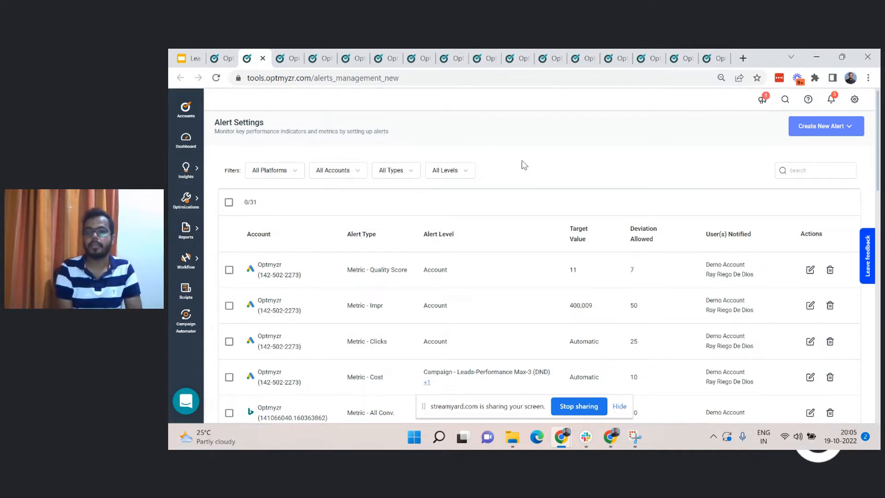
click(815, 132)
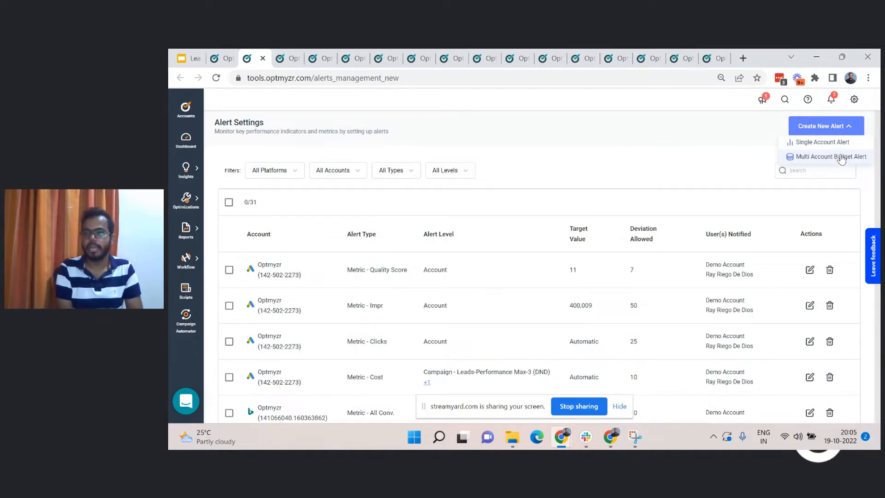
click(816, 144)
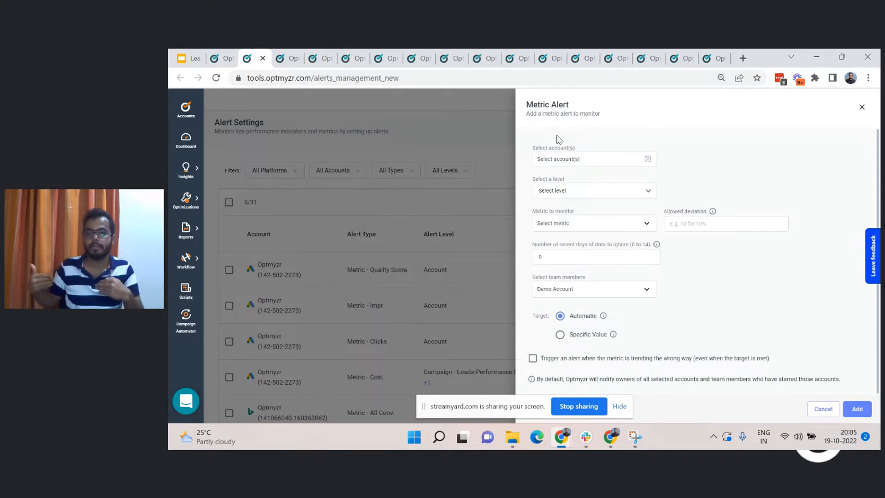
click(554, 161)
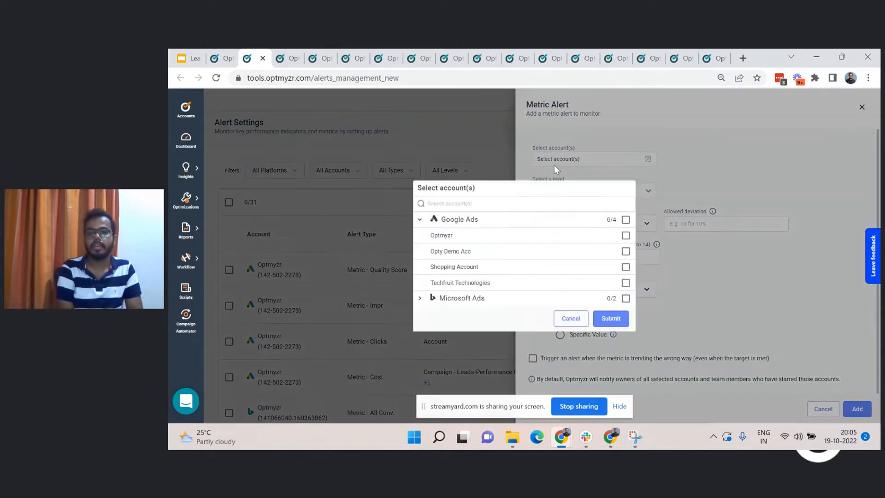
click(626, 236)
click(627, 251)
click(626, 268)
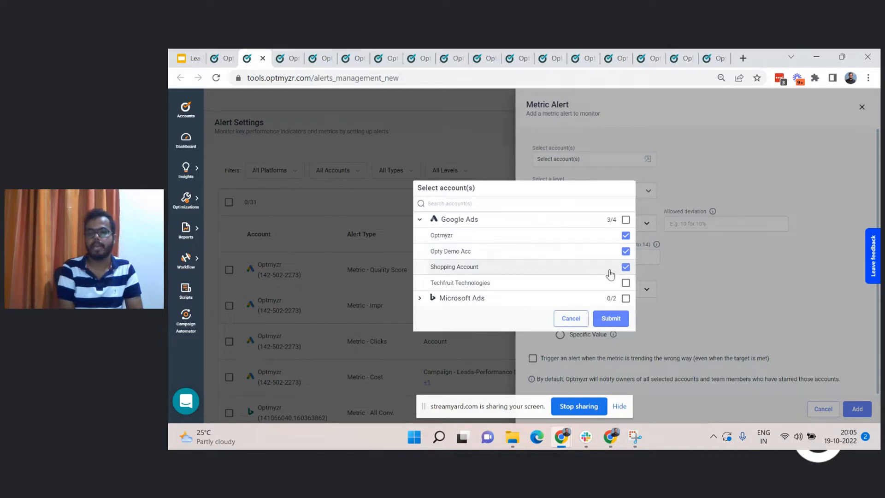
click(419, 299)
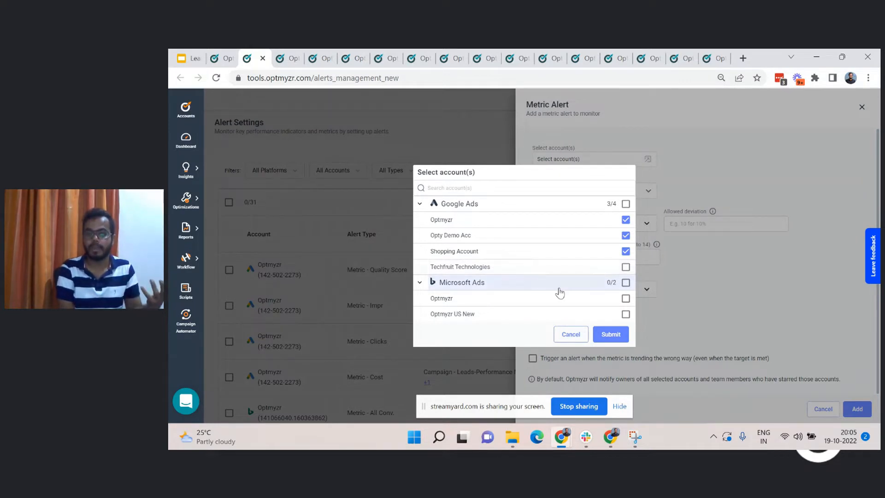
click(626, 299)
click(626, 315)
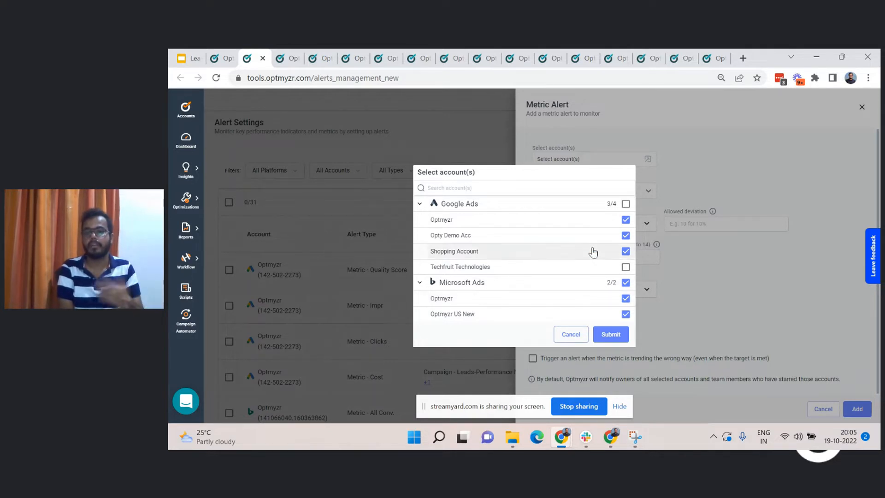
click(578, 335)
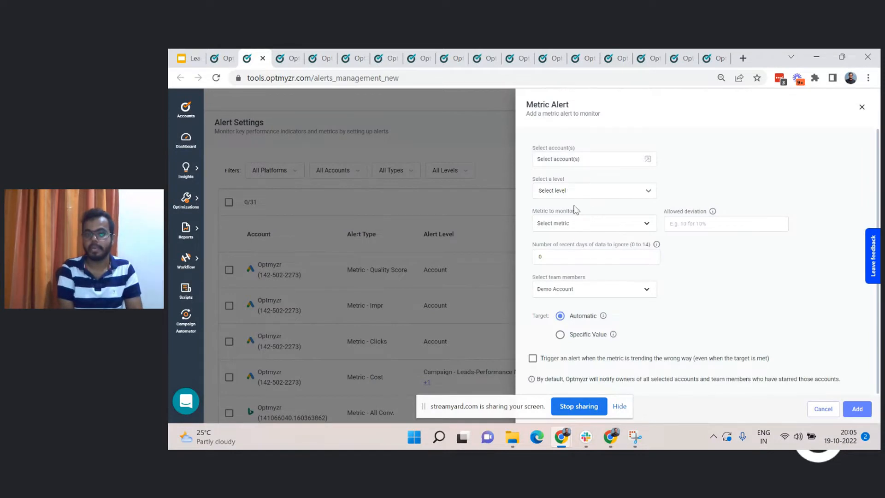
Step: Select the Google Ads account Optmyzr for the metric alert and set its level to Campaign
click(571, 162)
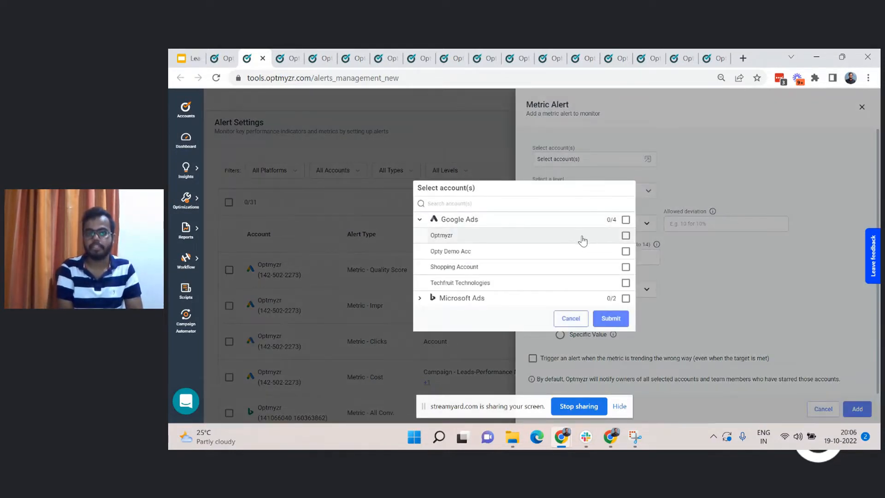
click(626, 236)
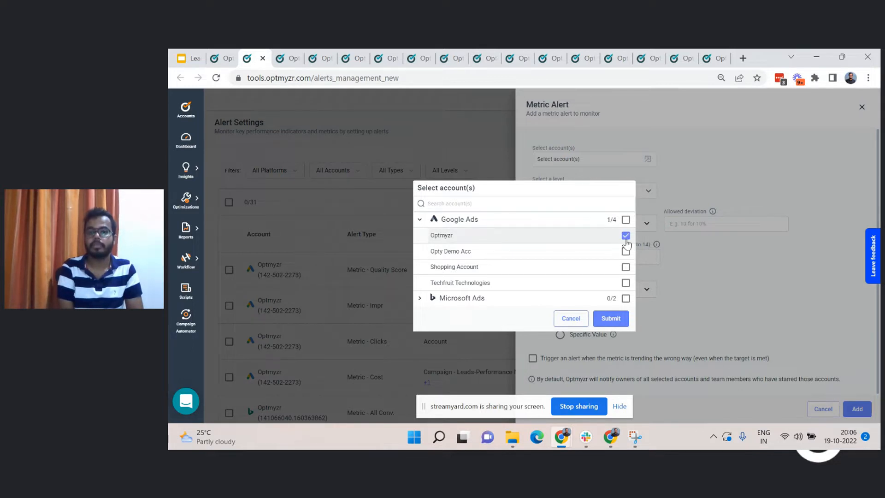
click(610, 322)
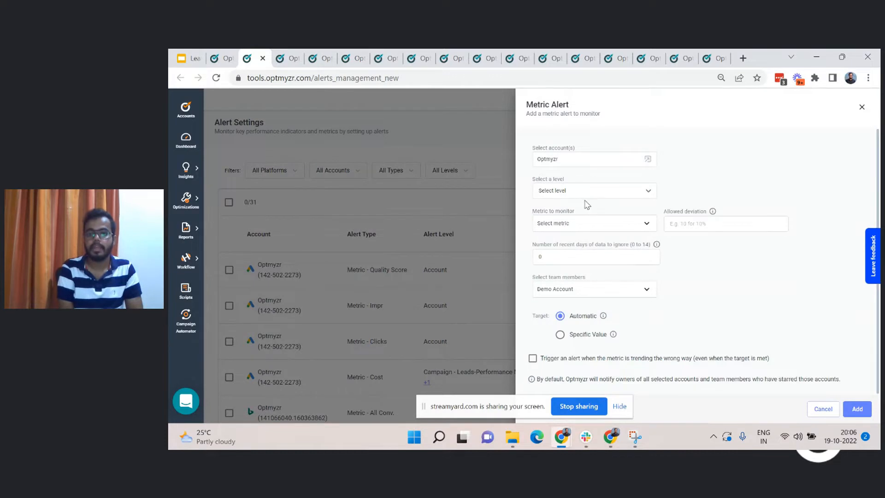
click(581, 194)
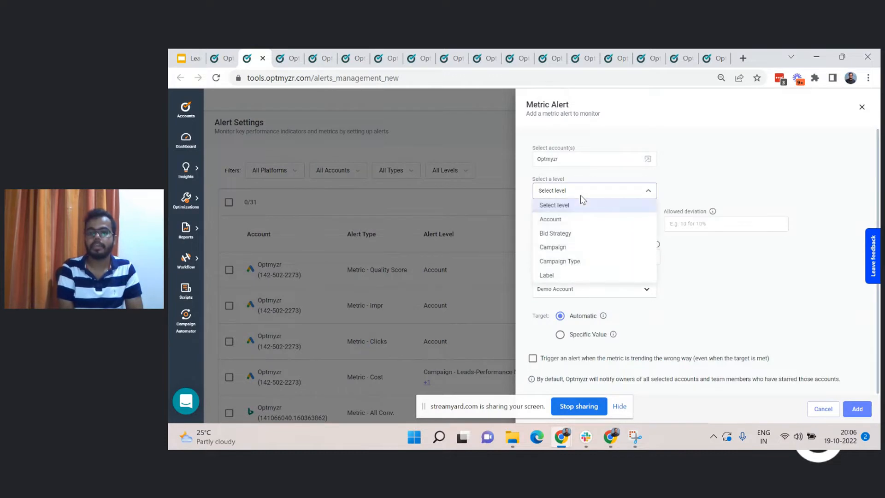
click(570, 251)
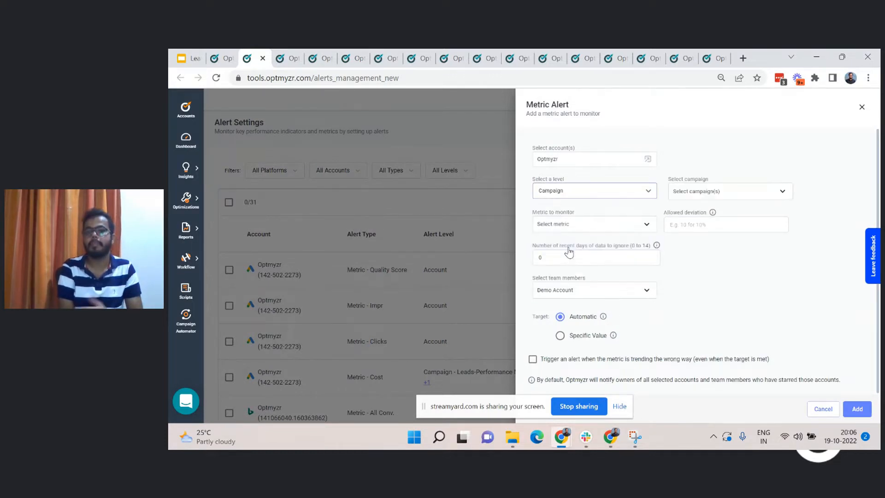
Step: Select the campaigns "5th avenue lux & others 2022_7_22 16_17" and "others & 5th avenue lux 2022_7_22 16_0" for the alert
click(673, 190)
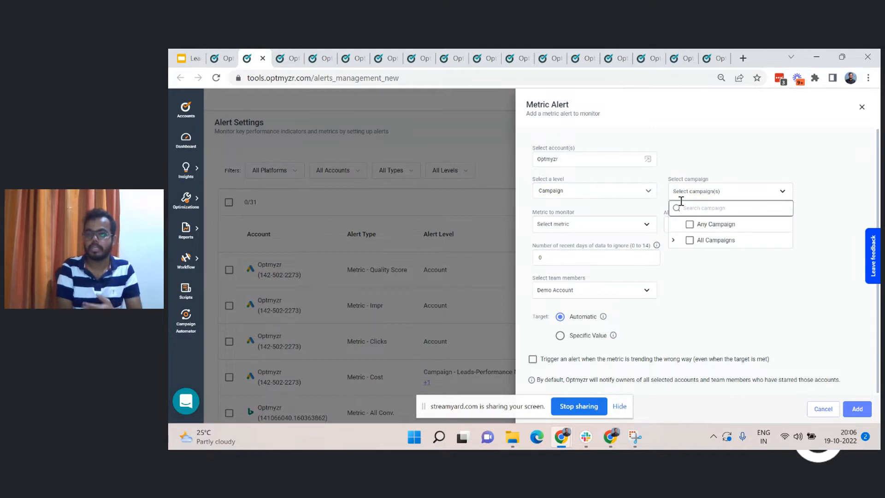
click(673, 240)
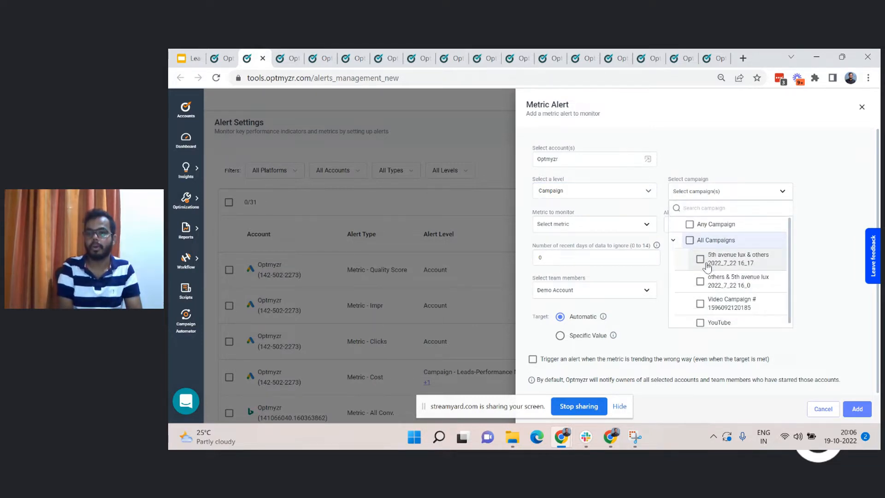
click(705, 266)
click(705, 287)
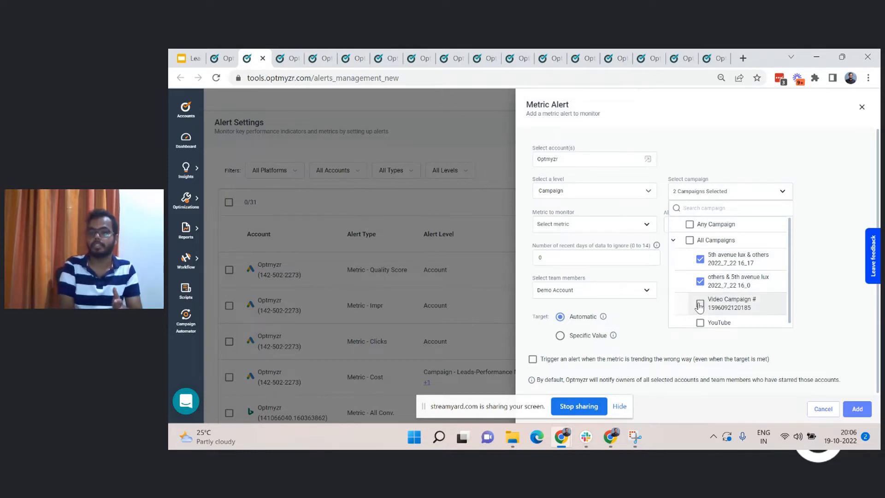
scroll(700, 305, down, 1)
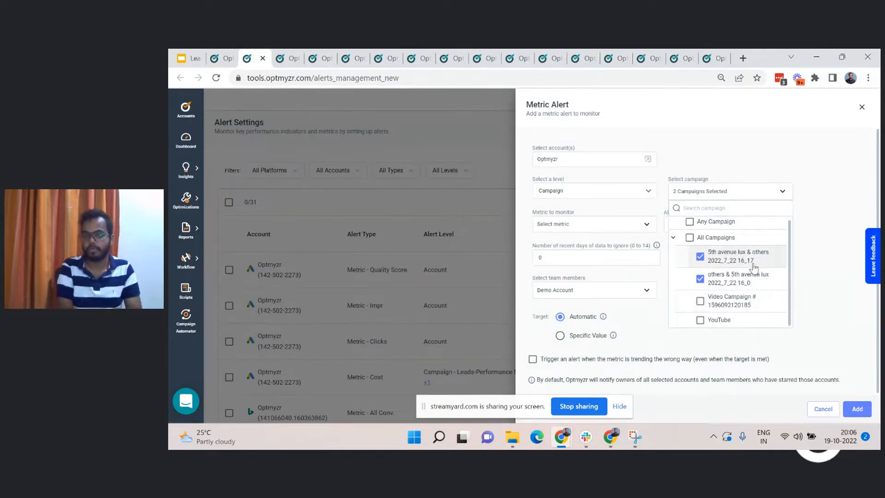
click(810, 241)
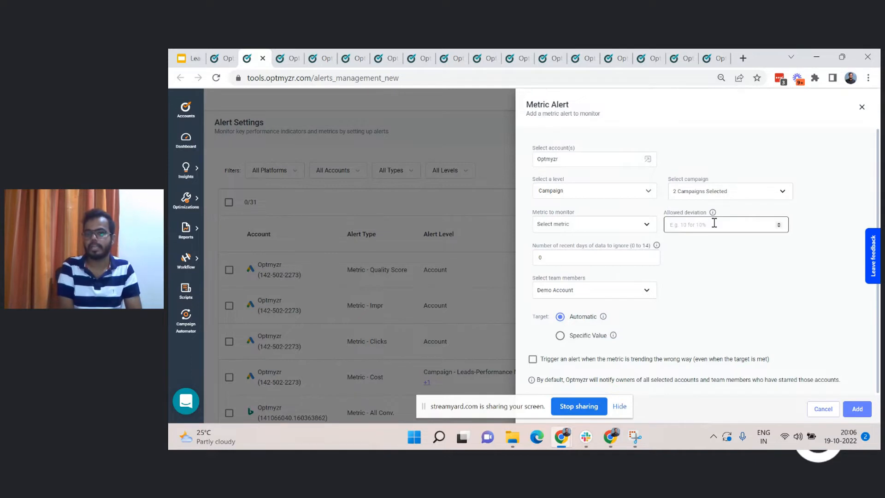
Step: Set the metric to monitor to Conv and add the second listed team member alongside Demo Account
click(631, 229)
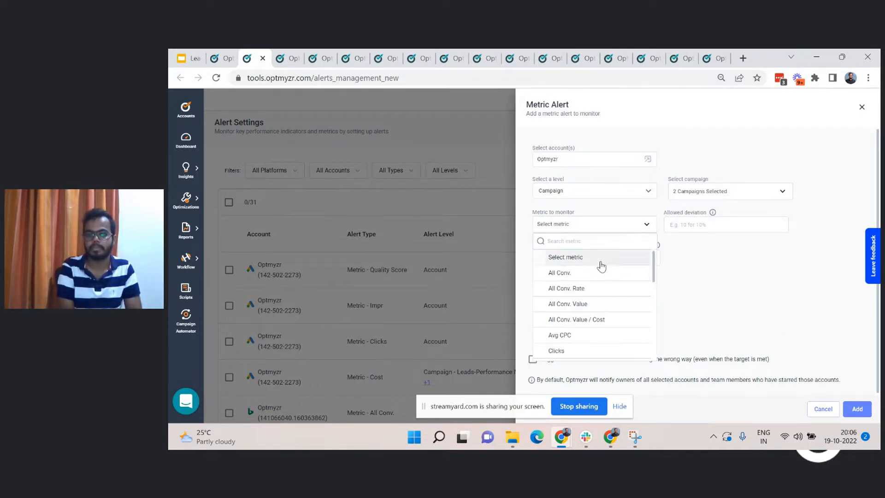
scroll(587, 323, down, 2)
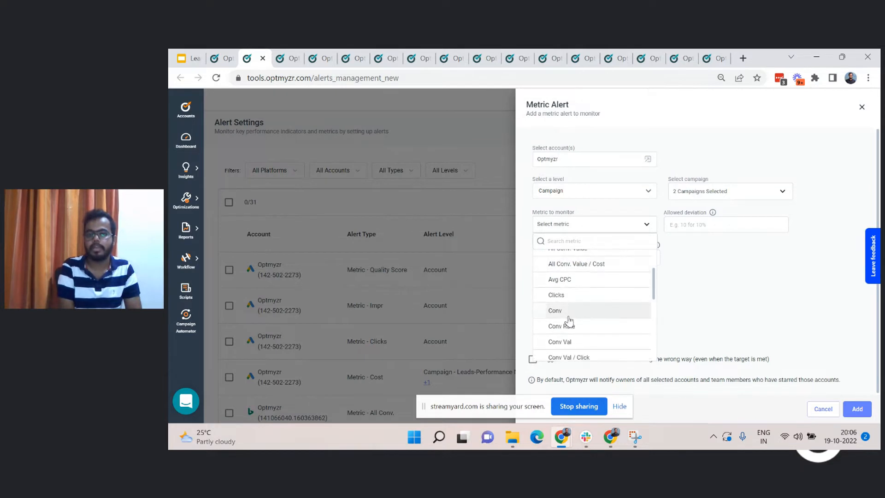
click(586, 313)
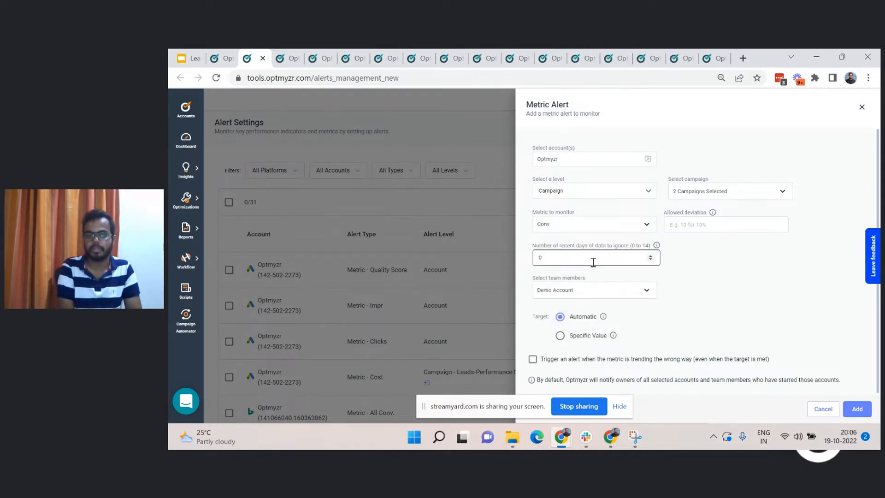
click(575, 295)
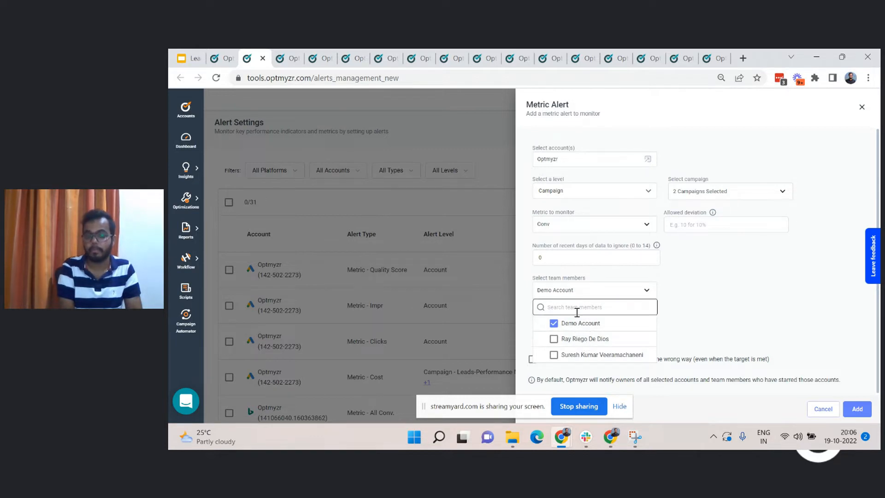
click(562, 340)
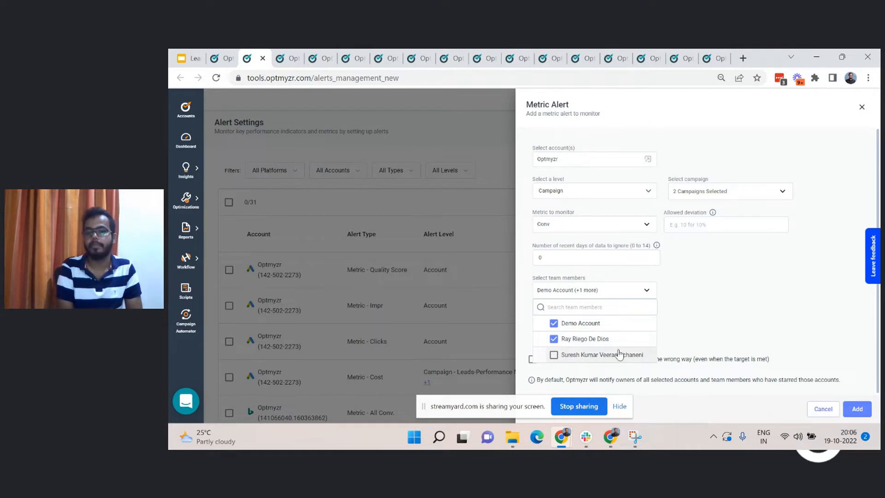
Step: Set the target to Specific Value and the recent days of data to ignore to 1, and close the metric alert without adding it
click(686, 330)
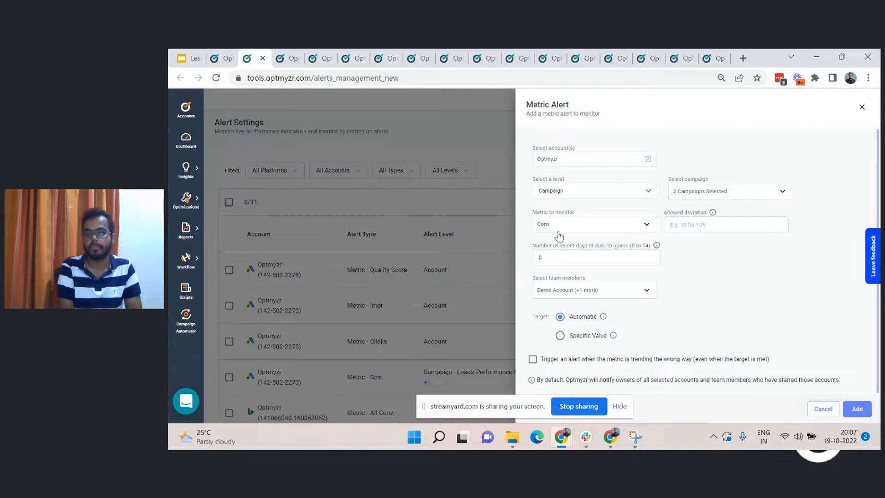
mouse_move(604, 324)
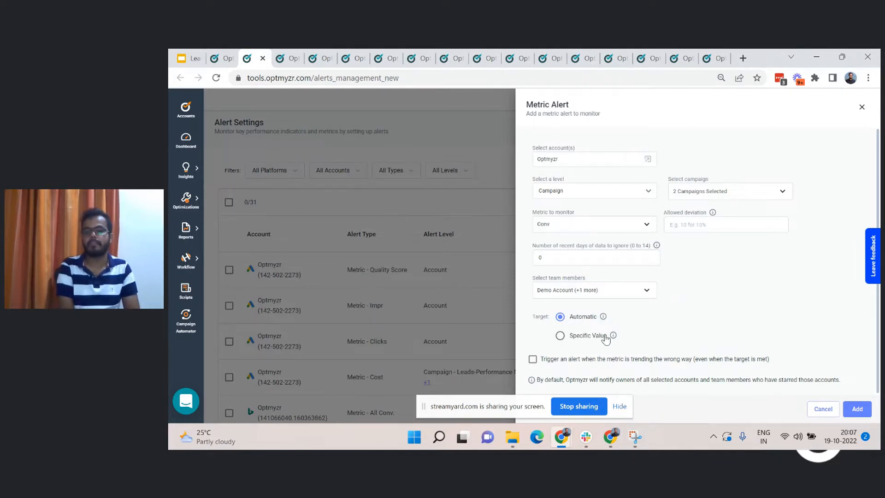
click(579, 338)
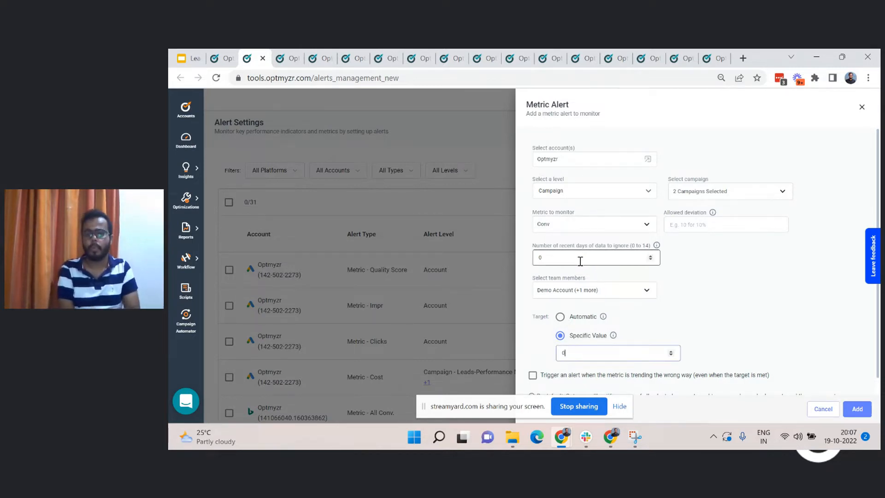
click(551, 258)
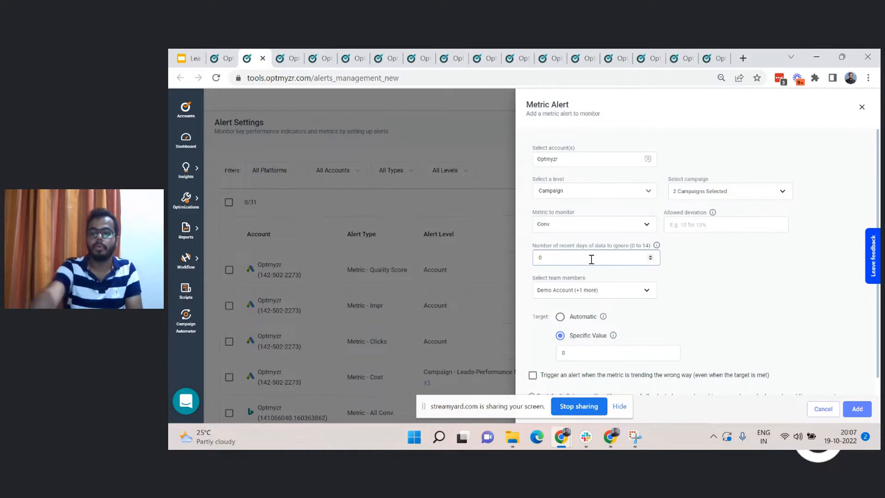
key(BackSpace)
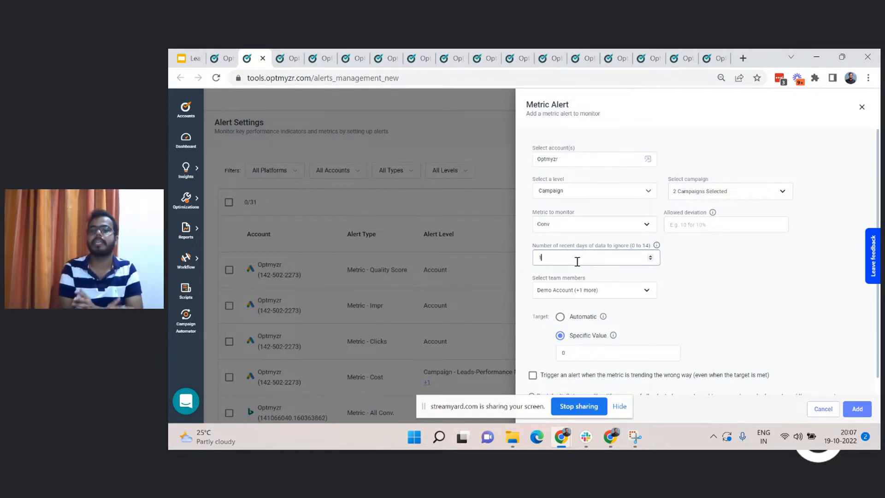
click(563, 195)
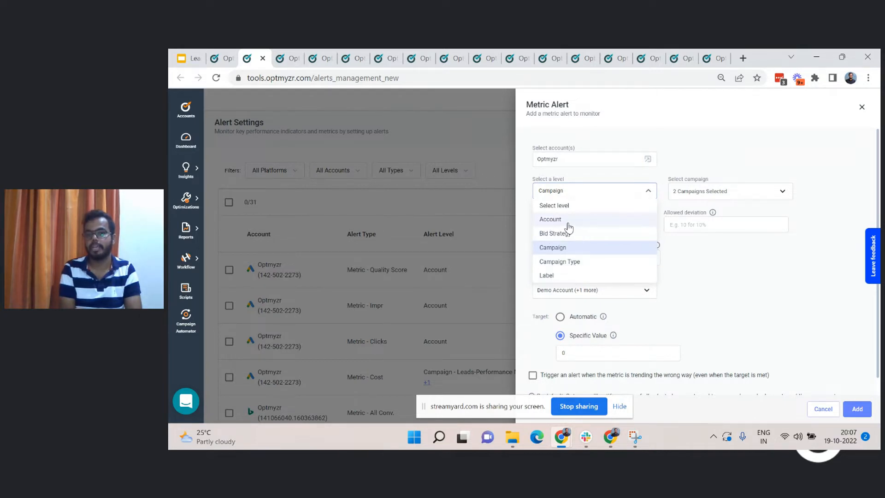
click(698, 283)
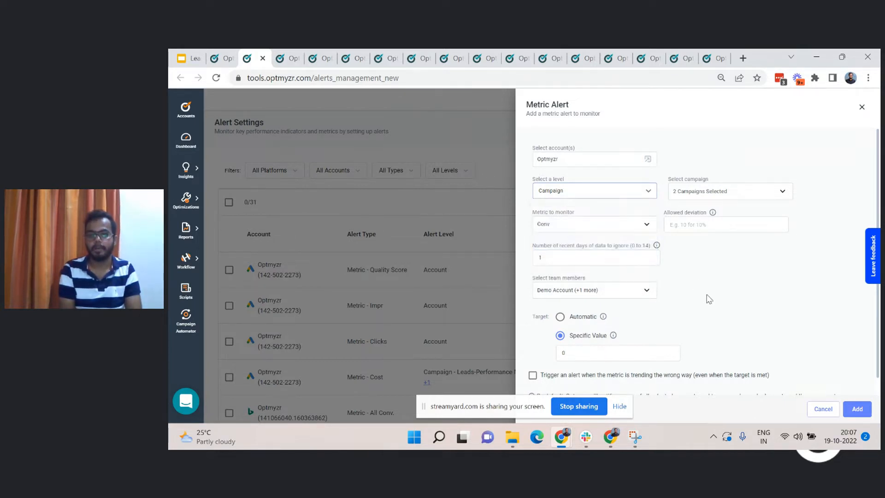
click(862, 108)
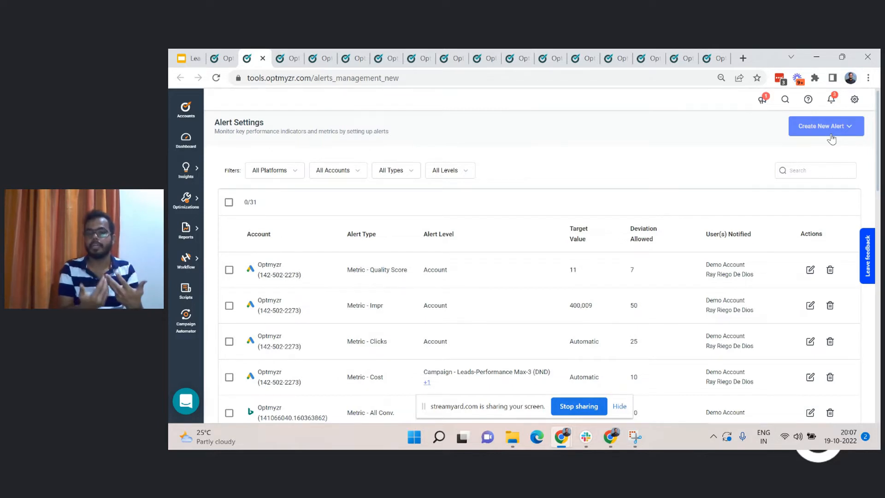
Step: Start a new multi account budget alert and add a new client named Test 1
click(829, 129)
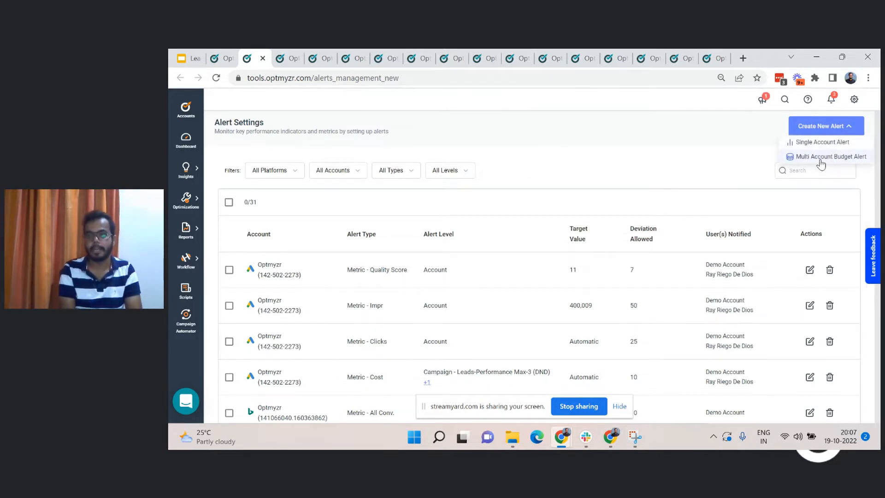
click(821, 158)
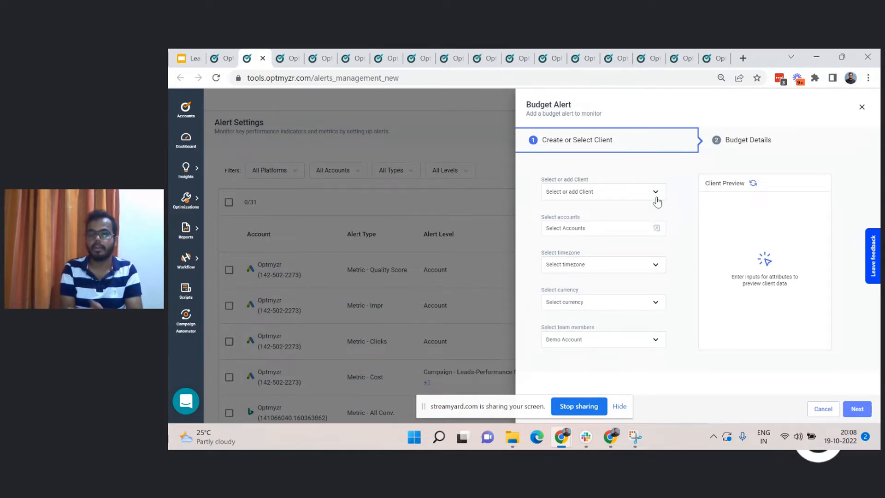
click(657, 199)
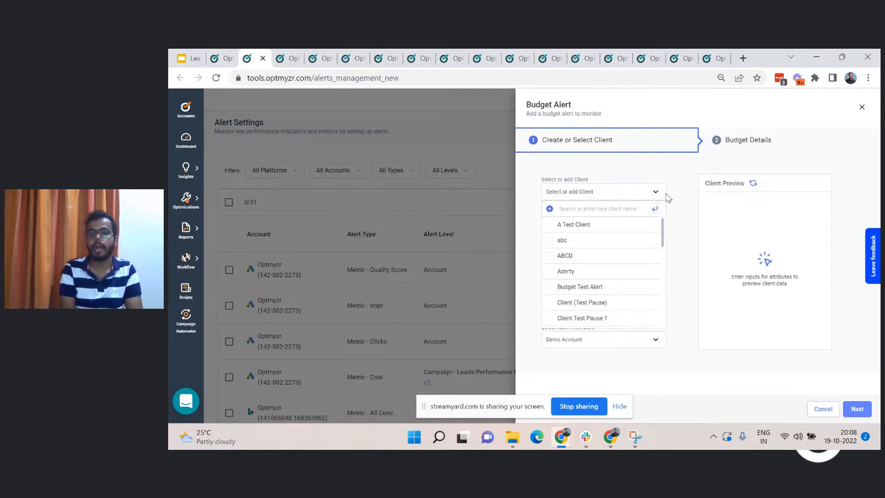
click(618, 208)
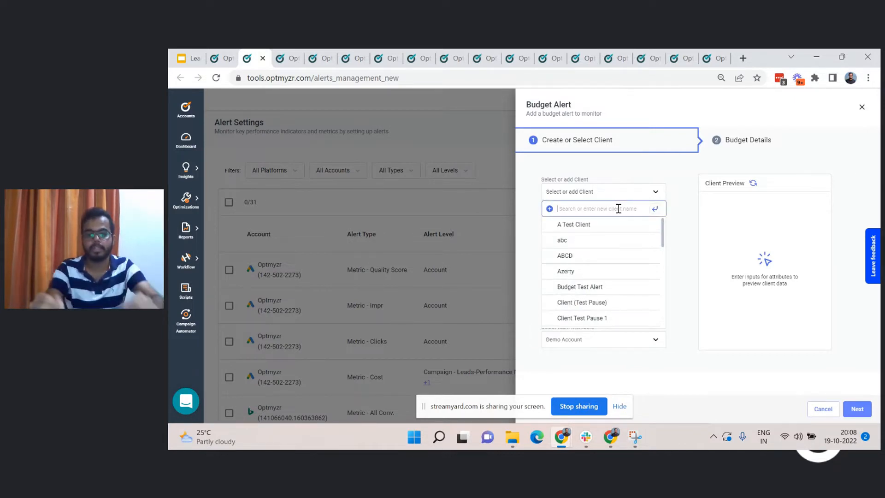
text(Test)
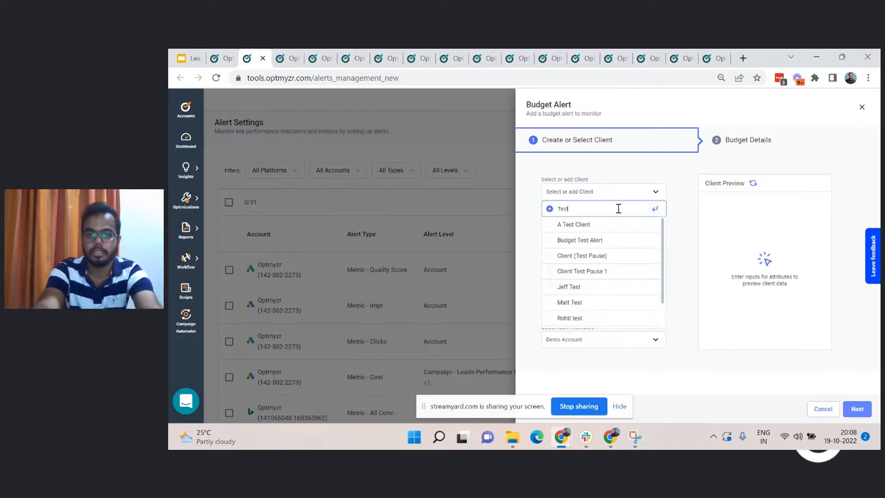
text( 1)
key(Return)
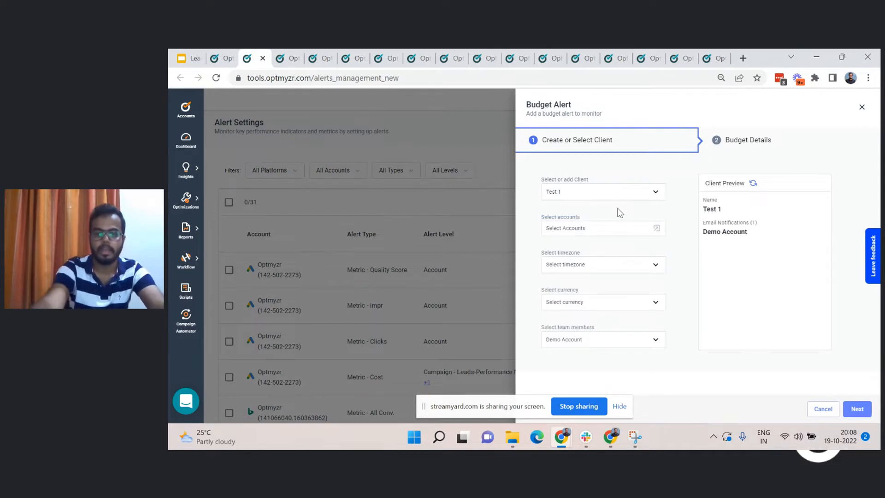
Step: Select the Optmyzr accounts under both Microsoft Ads and Google Ads for the client
click(612, 232)
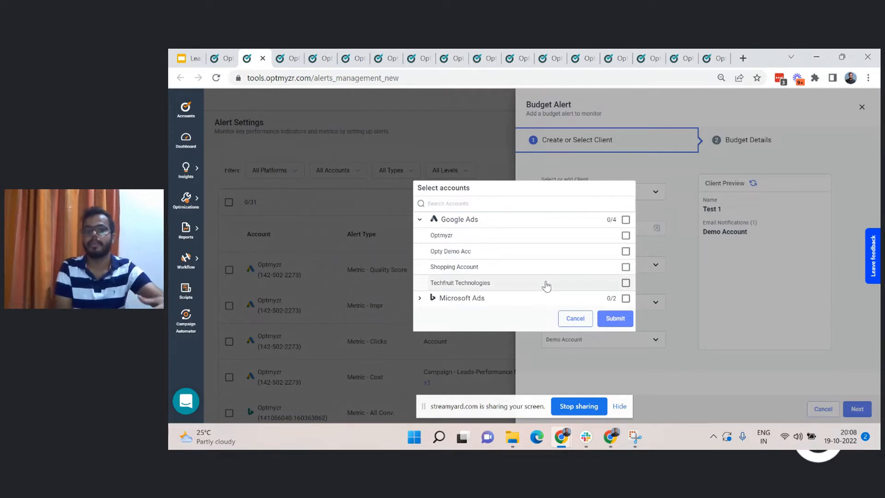
click(419, 299)
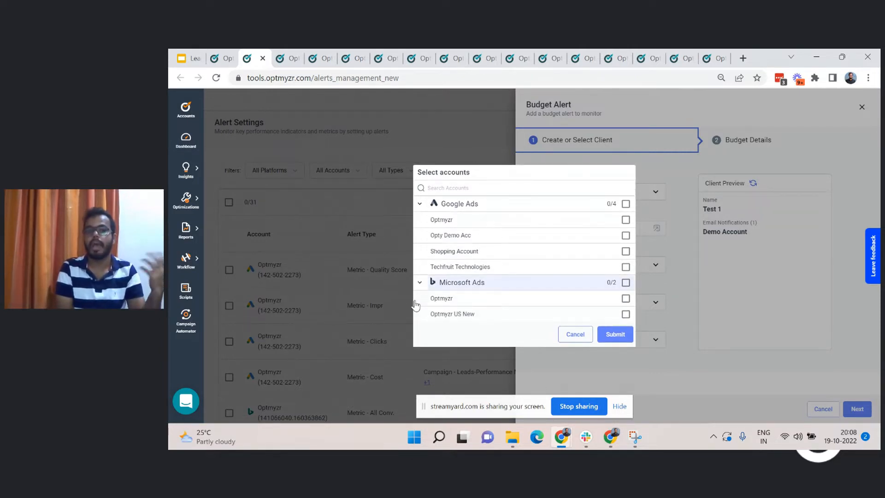
click(446, 299)
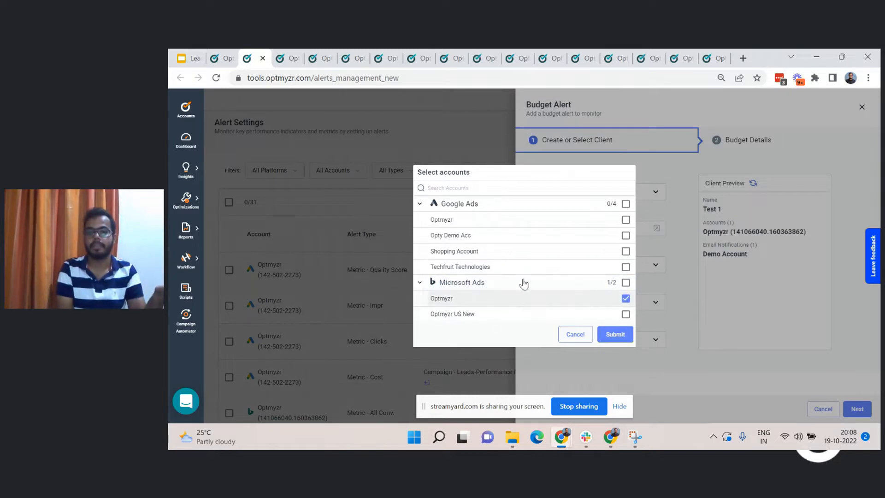
click(515, 222)
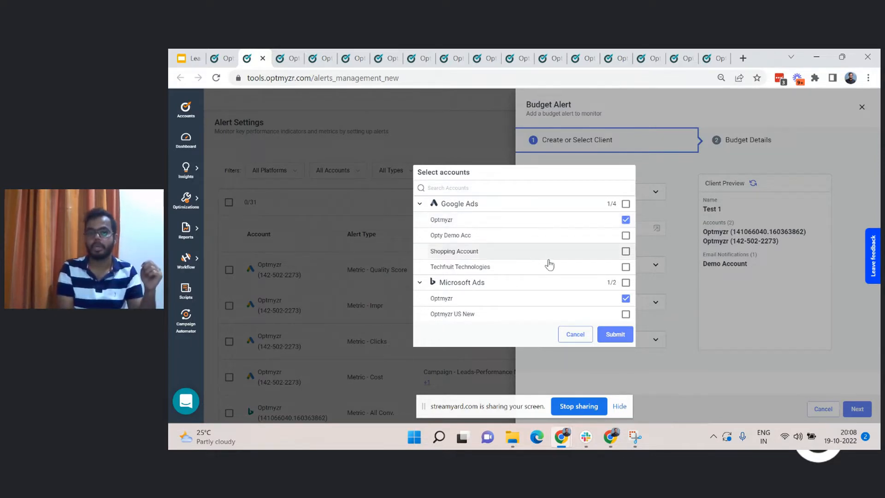
Step: Include the Google Ads account Opty Demo Acc alongside both Optmyzr accounts and confirm the account selection
click(626, 298)
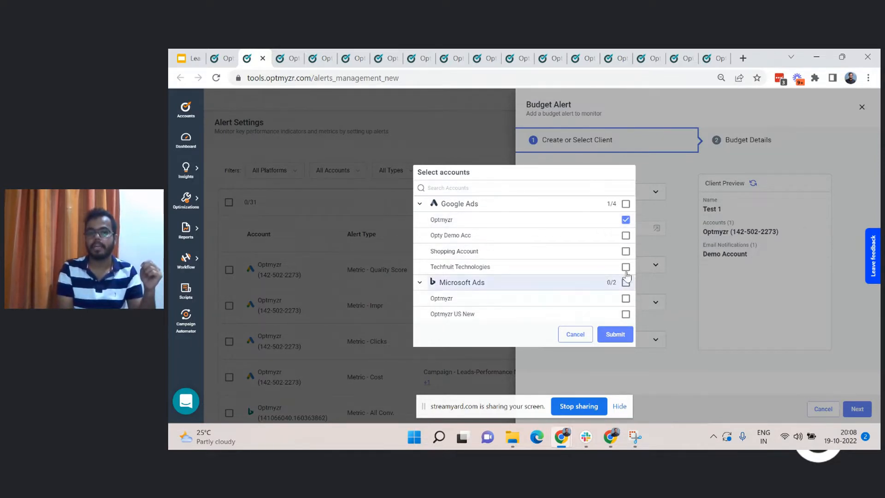
click(626, 236)
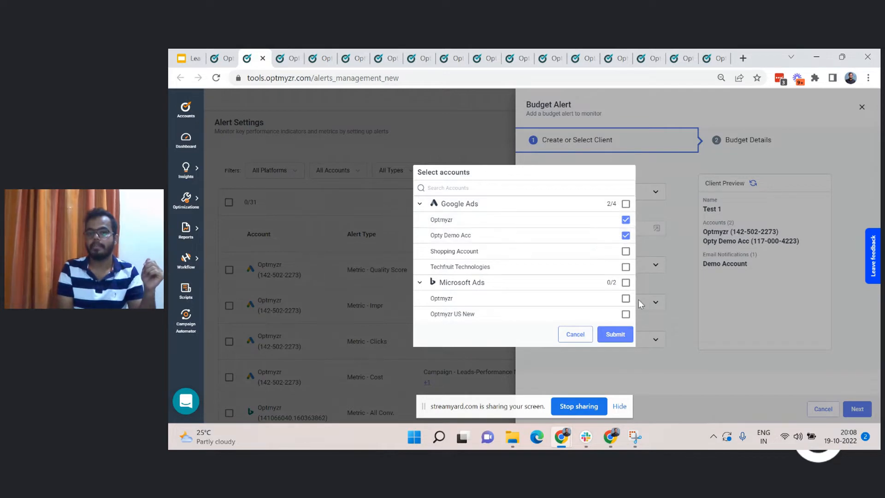
click(613, 283)
click(588, 298)
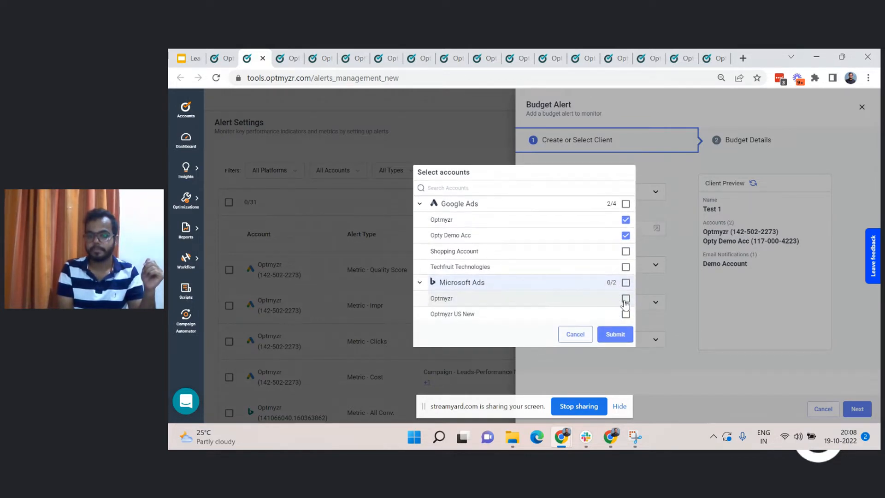
click(625, 298)
click(625, 235)
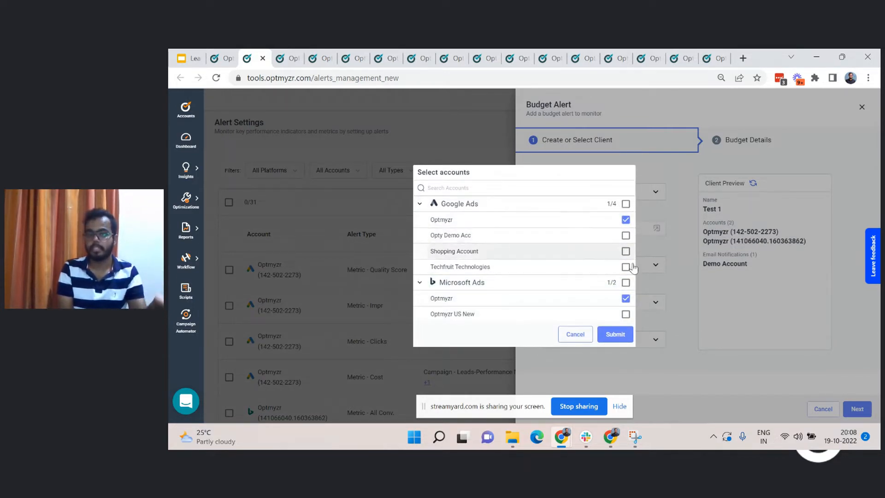
click(626, 299)
click(630, 298)
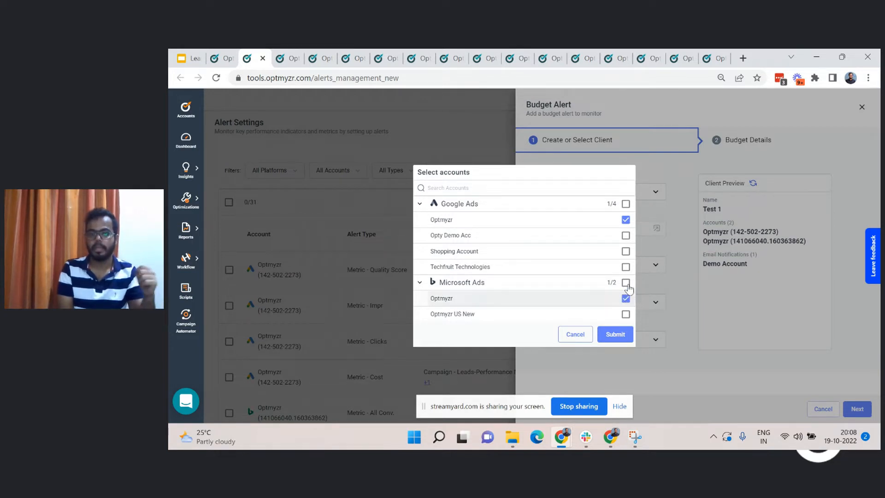
click(626, 235)
click(615, 334)
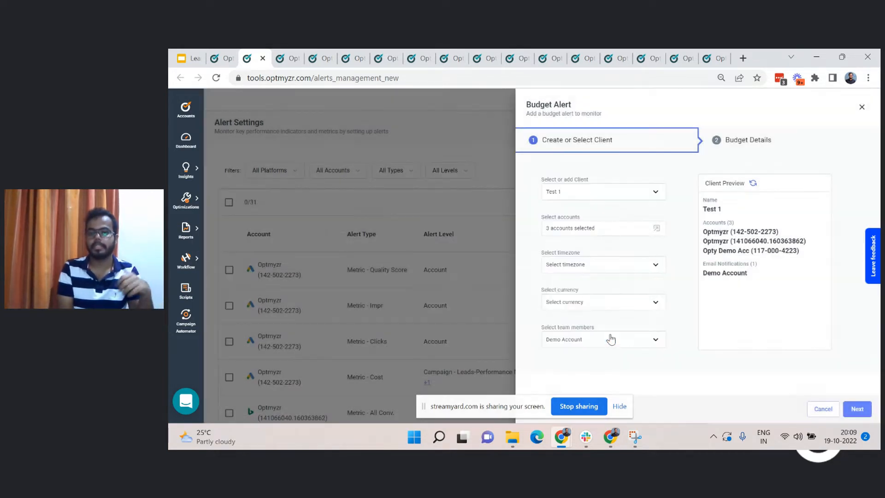
Step: Set the client's timezone to (GMT+00:00) Africa/Abidjan and currency to AED, keep Demo Account as team member, and proceed to the budget details
click(606, 265)
click(596, 298)
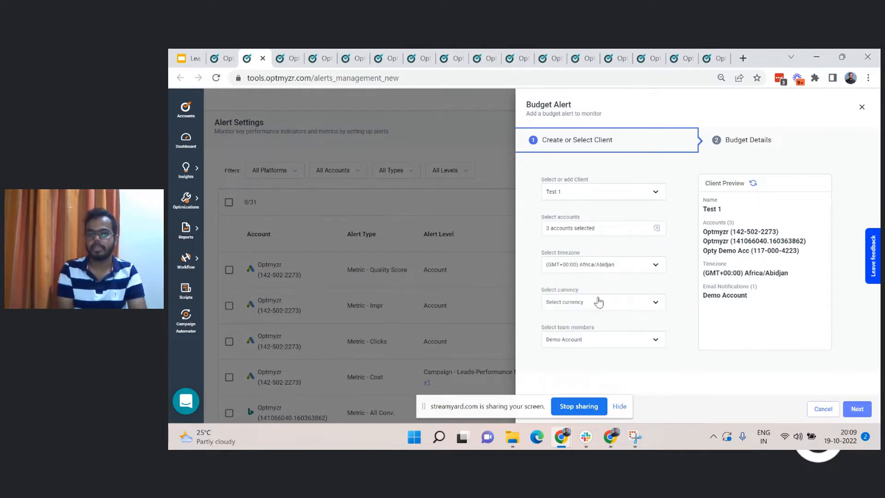
click(598, 300)
click(586, 336)
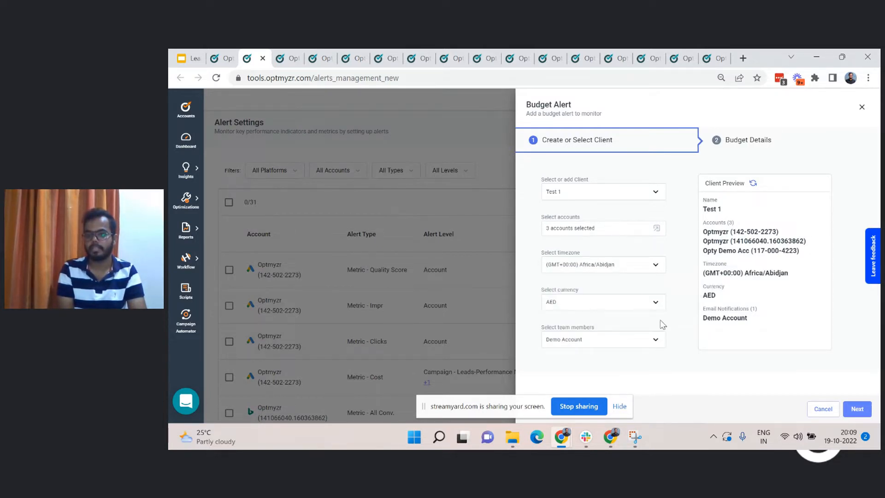
click(620, 346)
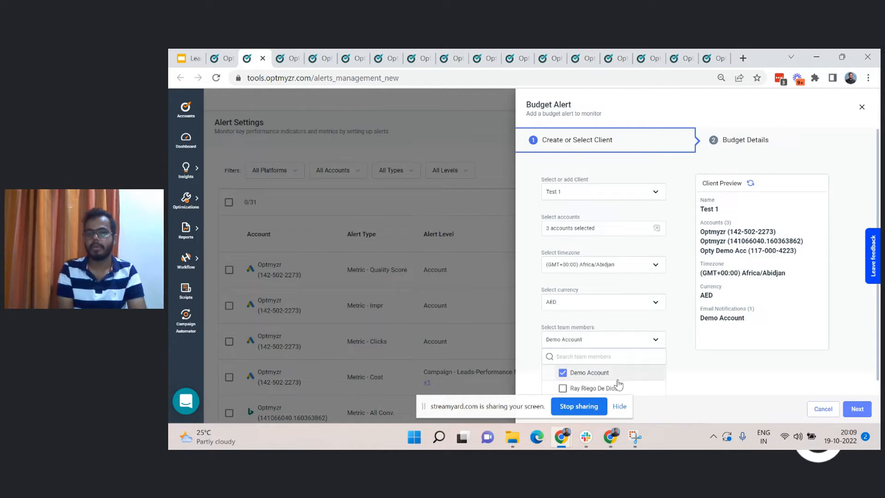
click(697, 347)
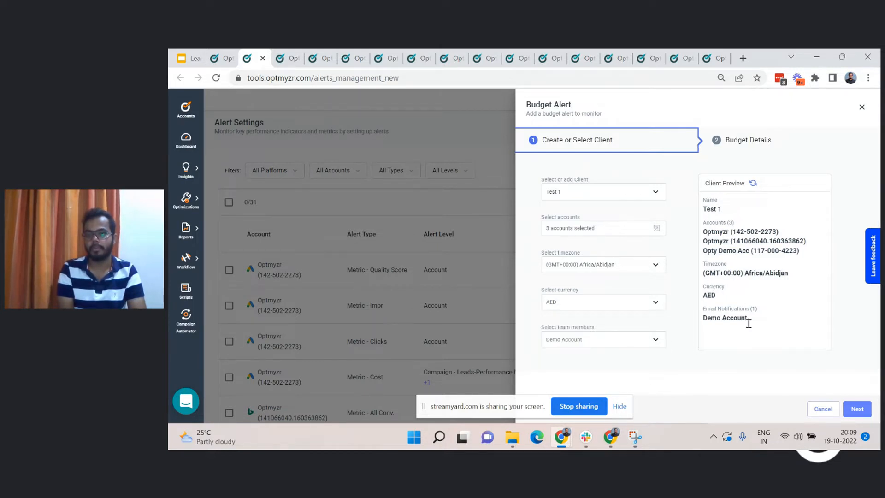
click(865, 413)
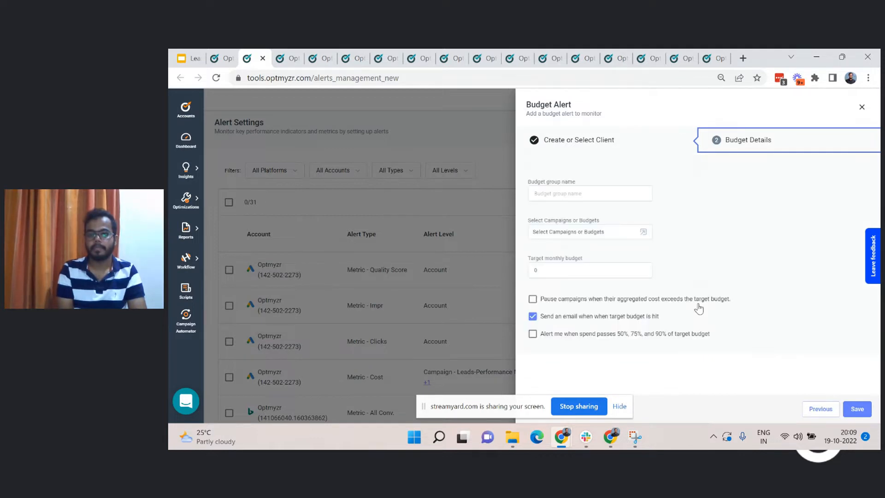
Step: Name the budget group Test 1
click(587, 195)
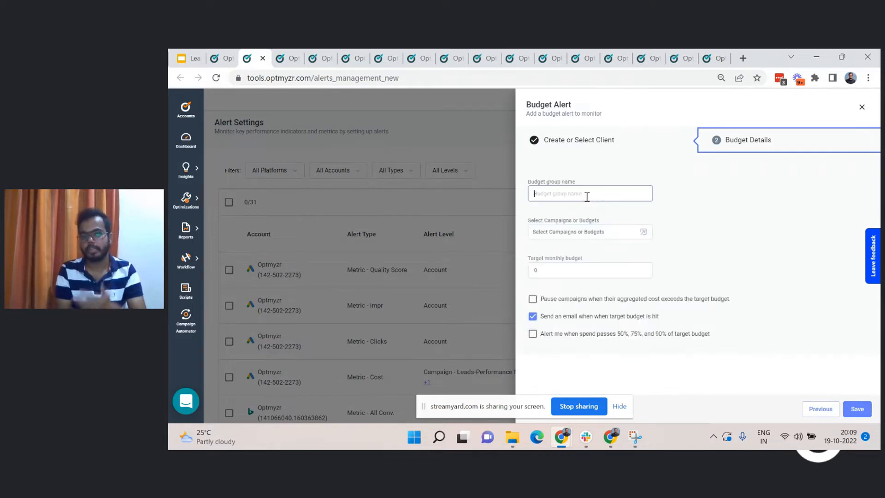
text(Test 1)
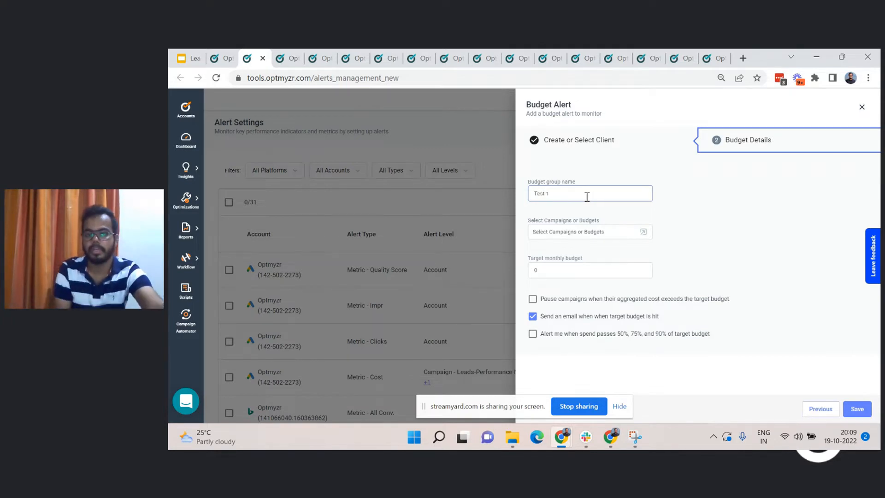
click(588, 232)
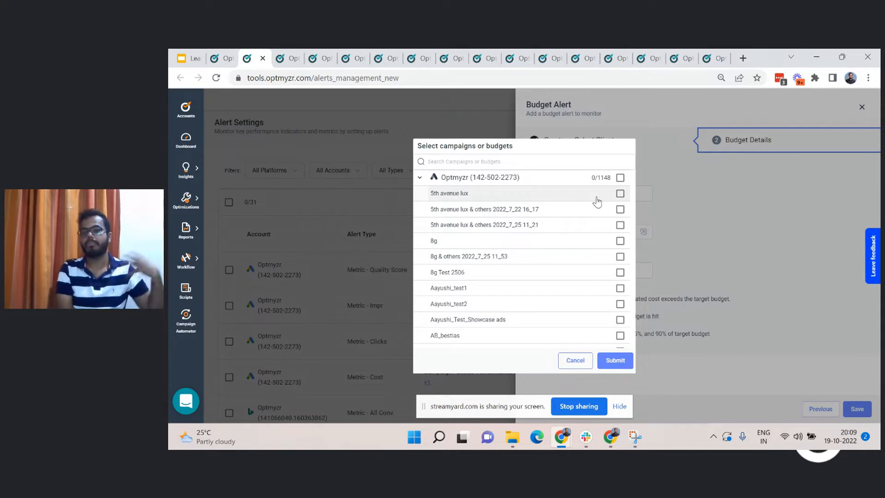
click(596, 197)
click(603, 211)
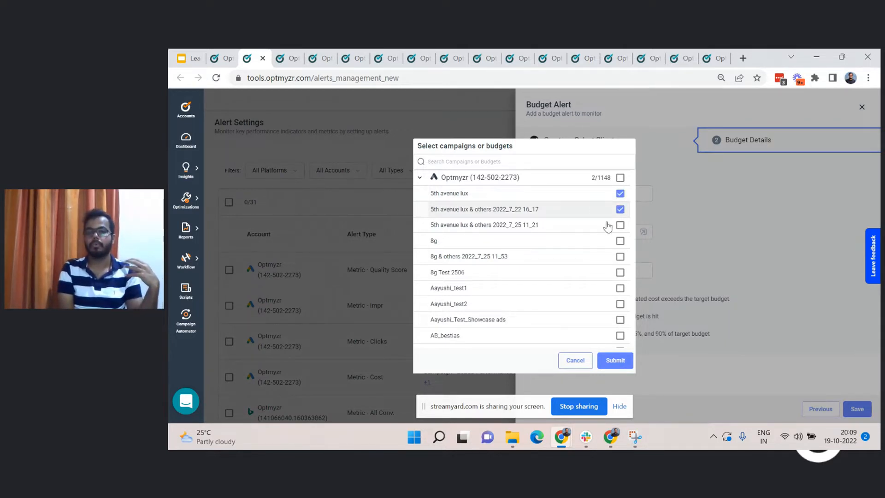
click(608, 227)
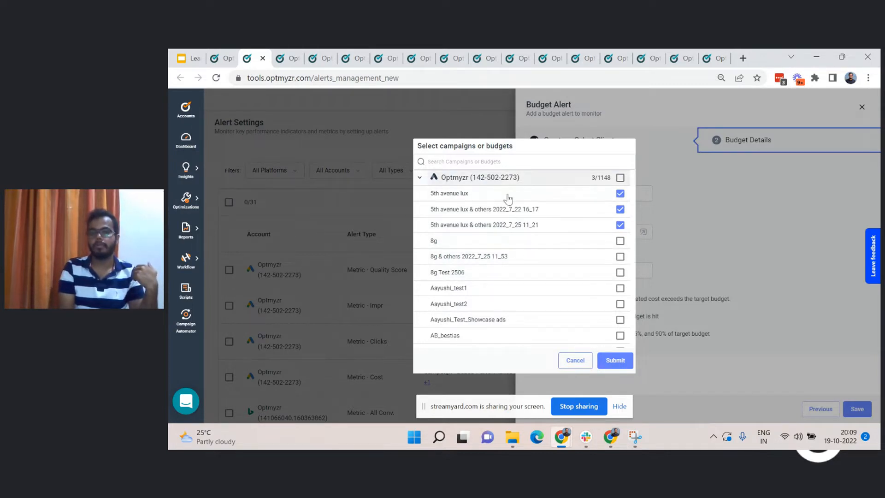
click(579, 182)
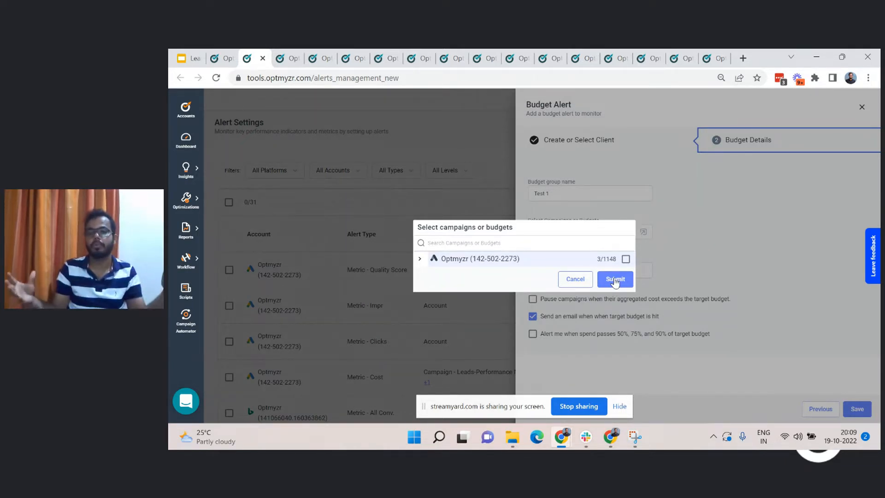
click(575, 279)
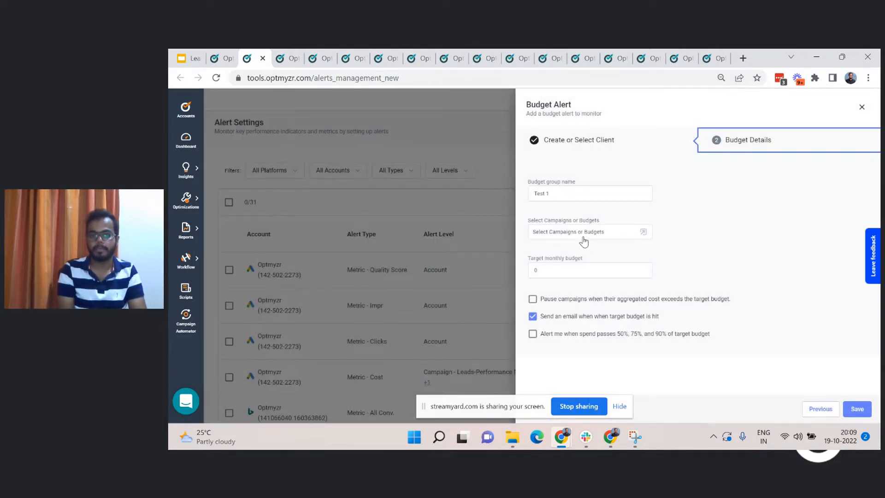
Step: Select the campaigns 5th avenue lux and 5th avenue lux & others 2022_7_22 16_17, and set the target monthly budget to 3000
click(584, 241)
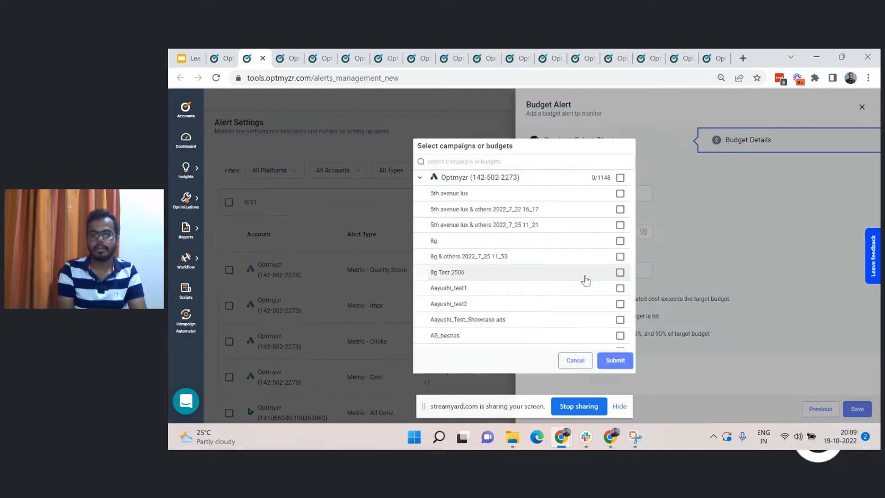
click(620, 193)
click(620, 209)
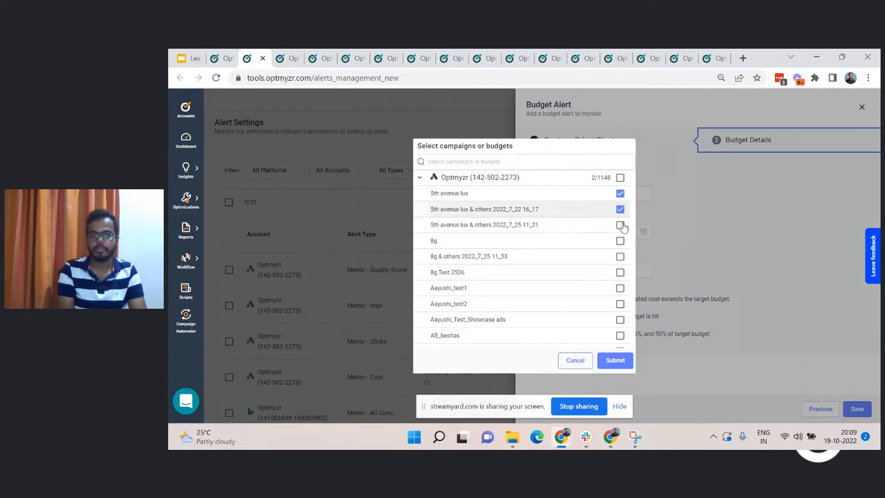
click(615, 360)
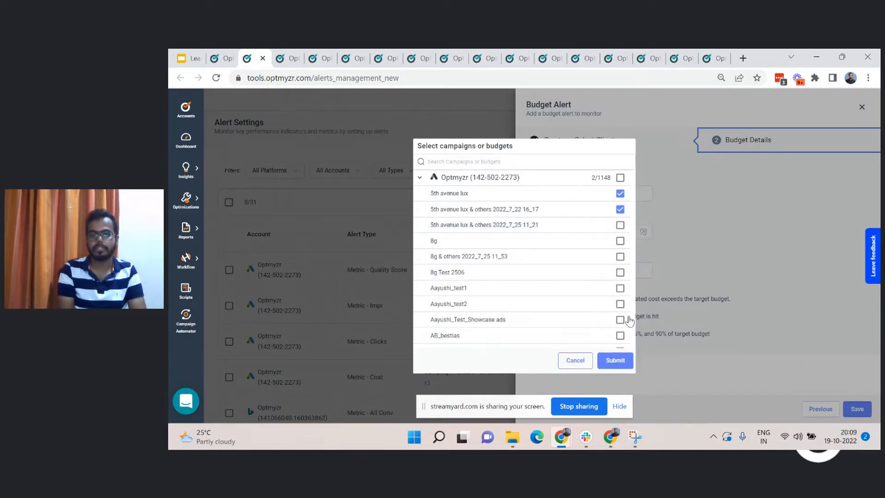
click(572, 270)
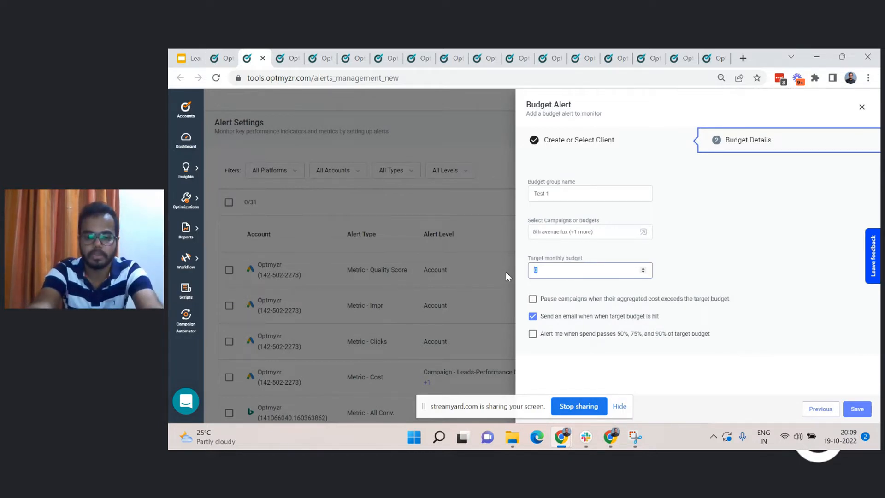
text(3000)
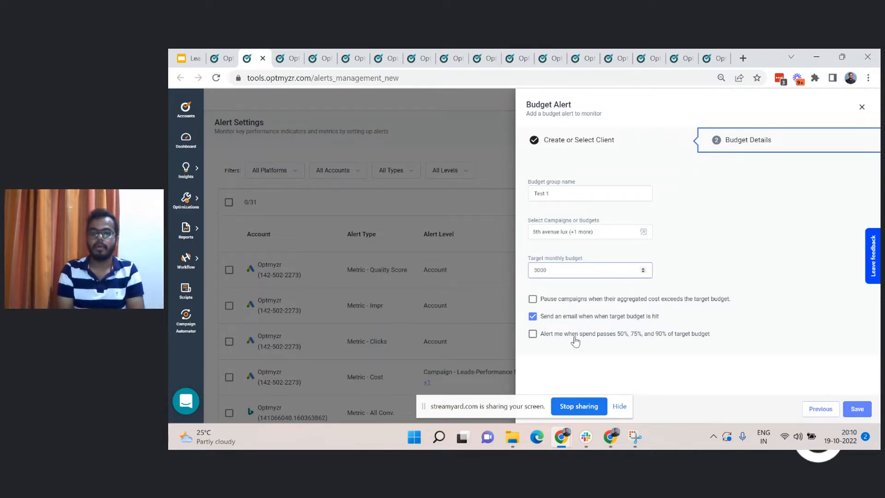
Step: Enable the 50%, 75% and 90% spend alerts plus pausing over budget with re-enabling next month, and close the budget alert without saving
click(552, 340)
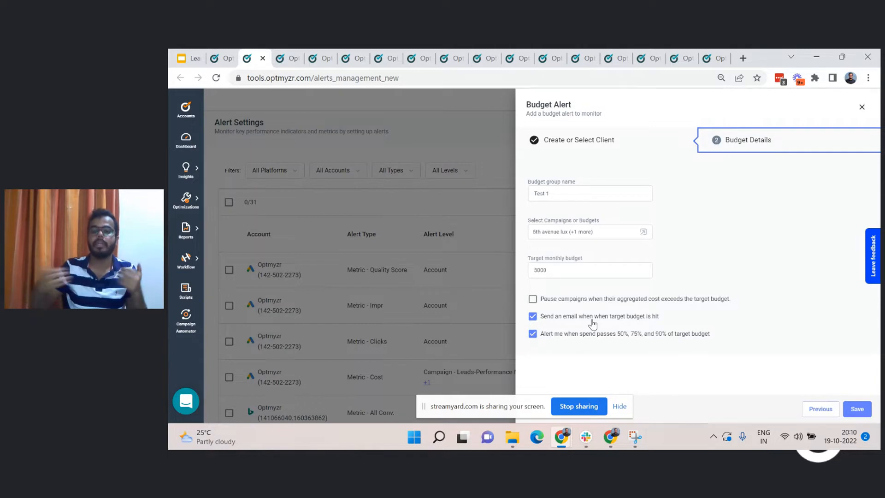
click(553, 301)
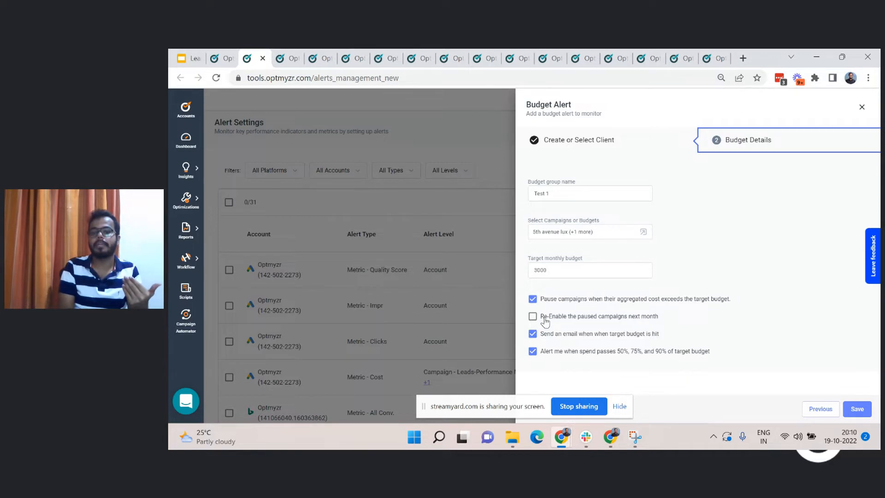
click(545, 318)
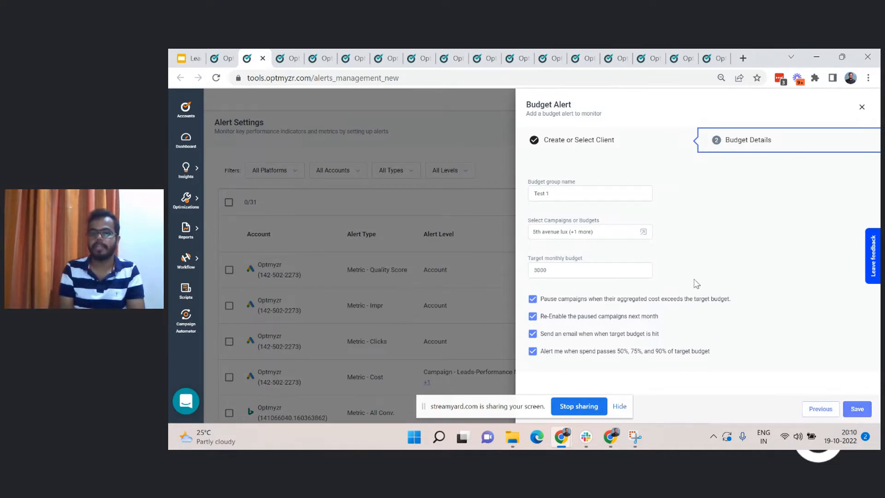
click(862, 107)
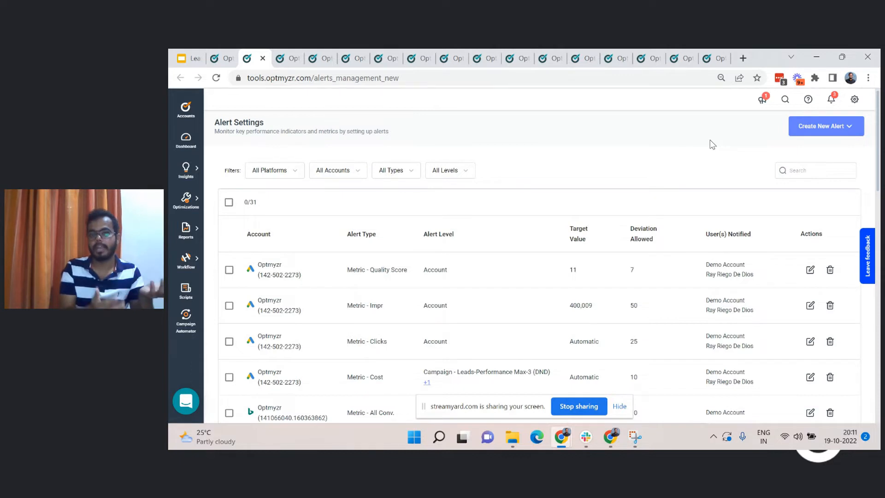
Step: View the Slack Integration settings for the team
click(855, 100)
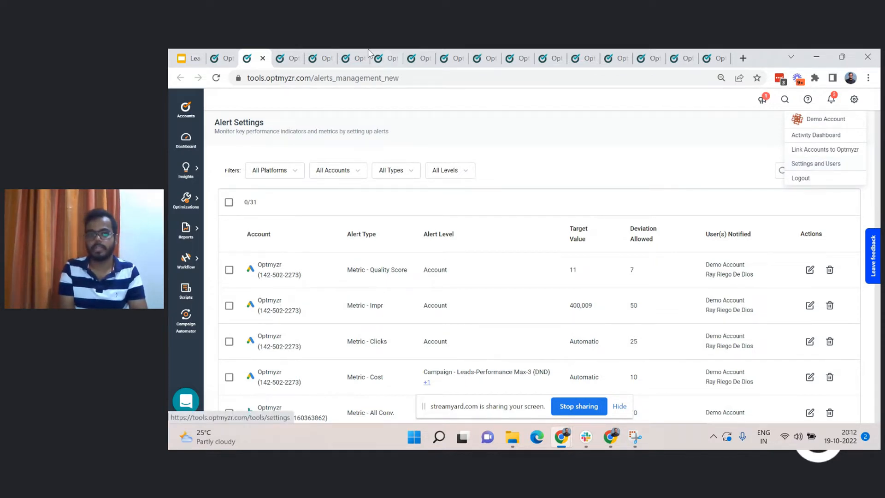
click(315, 52)
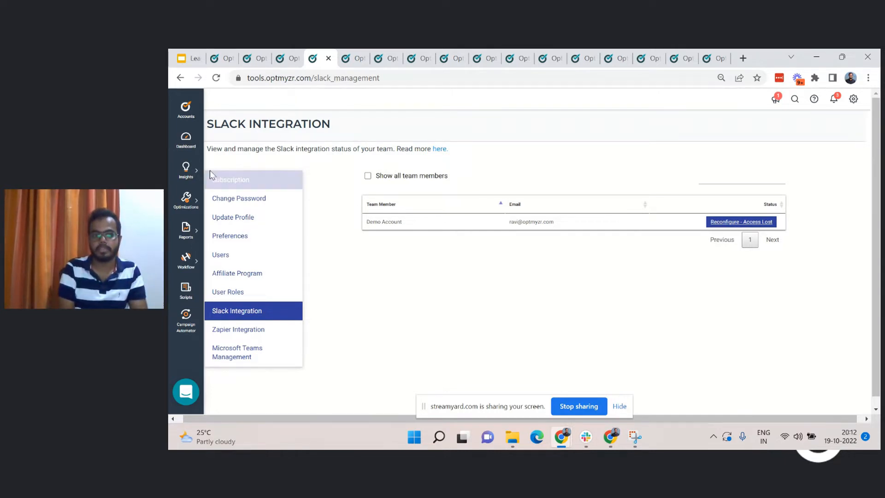
Step: Open the PPC Investigator and review the available metrics and comparison periods, keeping Clicks and Previous Period
click(192, 175)
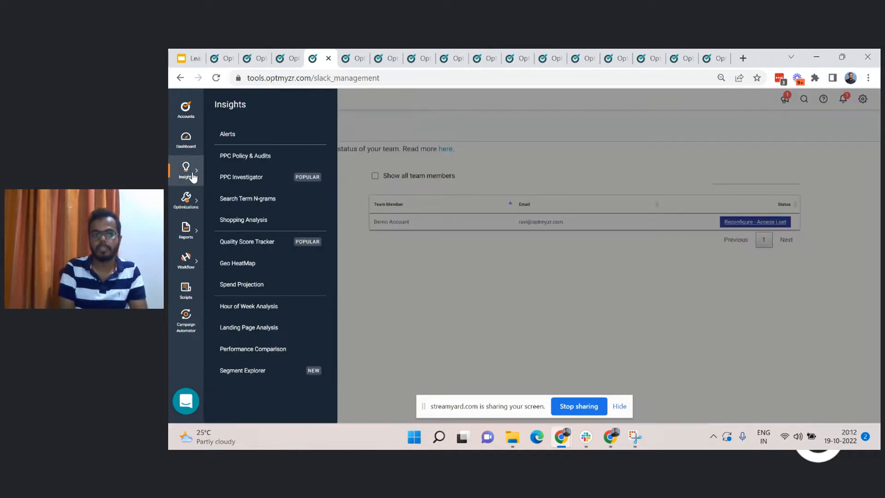
click(256, 182)
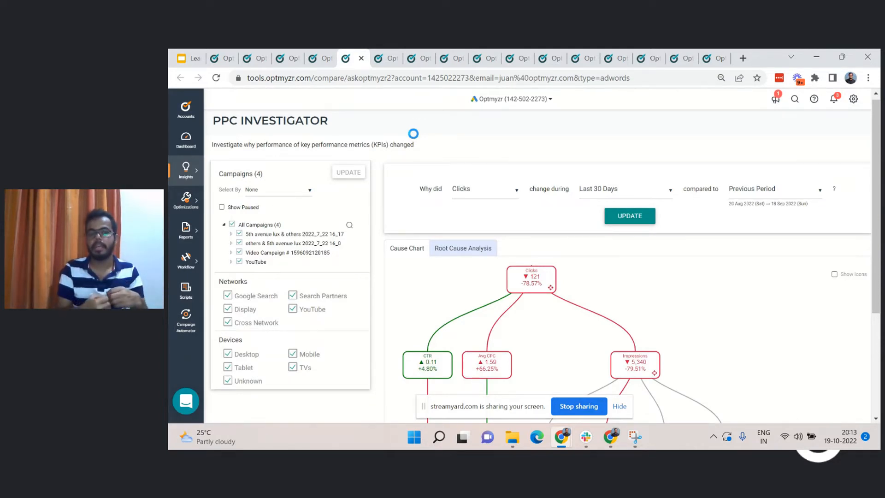
click(459, 190)
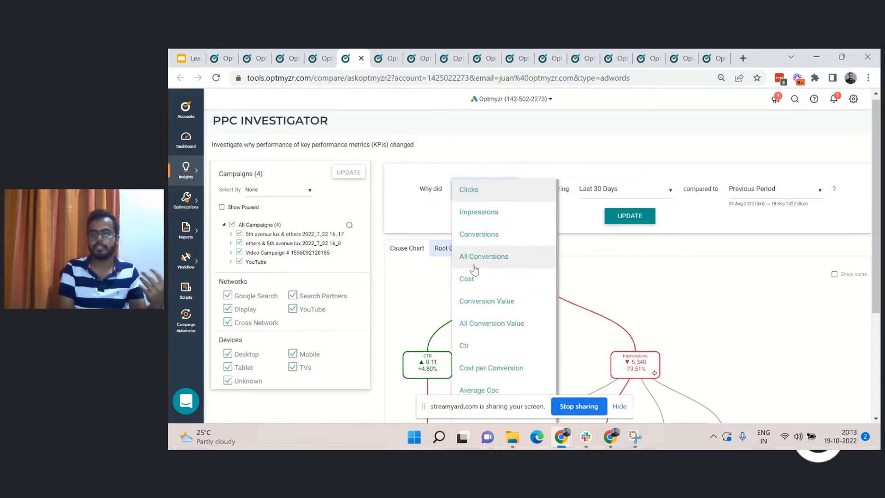
click(582, 270)
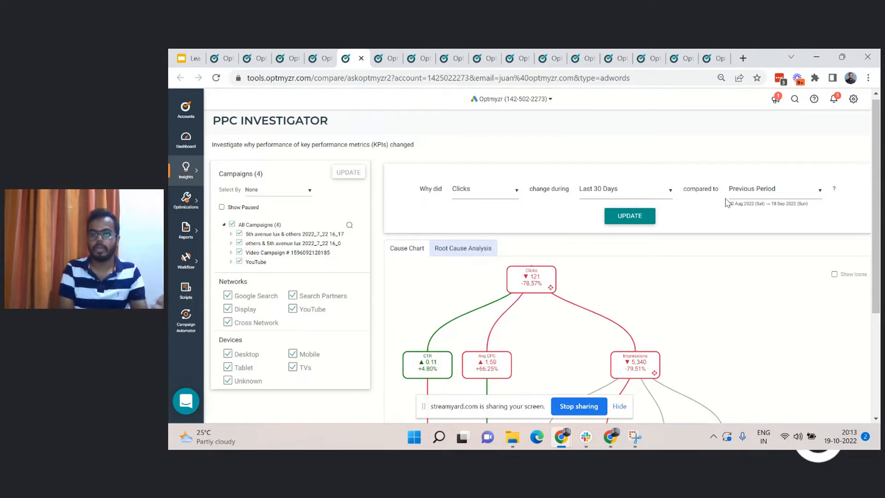
click(753, 190)
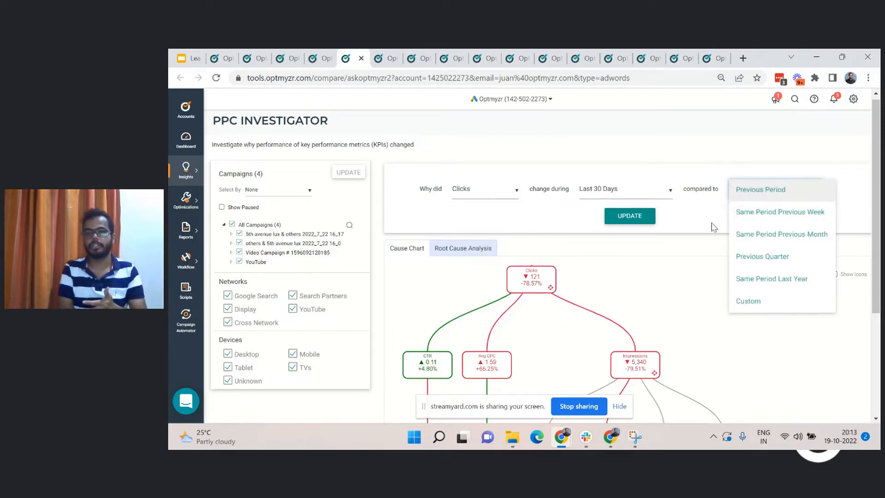
click(695, 227)
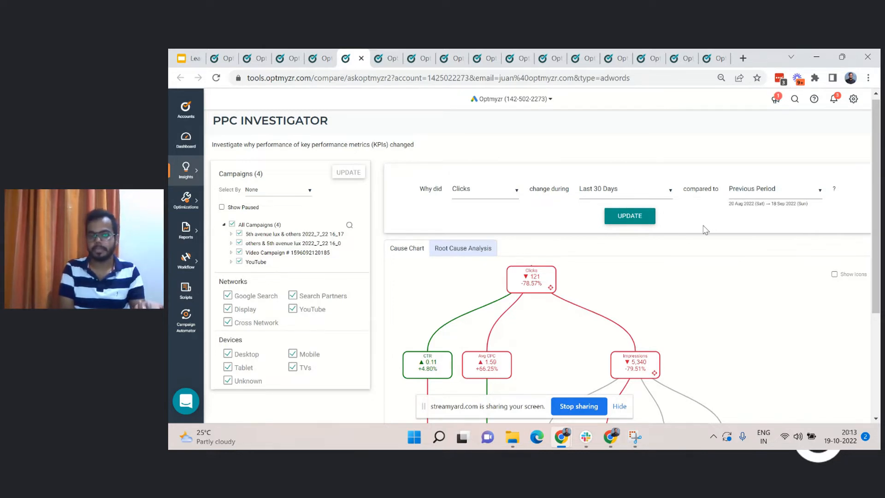
Step: Examine the Cause Chart for Clicks, tracing the change through CTR, Avg CPC and Impressions down to Search Lost IS (Rank)
scroll(706, 228, down, 3)
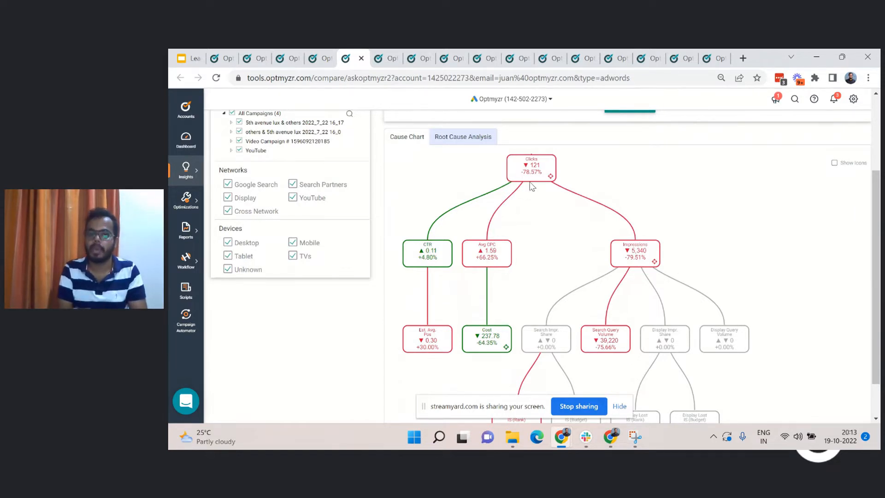
scroll(518, 184, up, 1)
scroll(518, 185, up, 1)
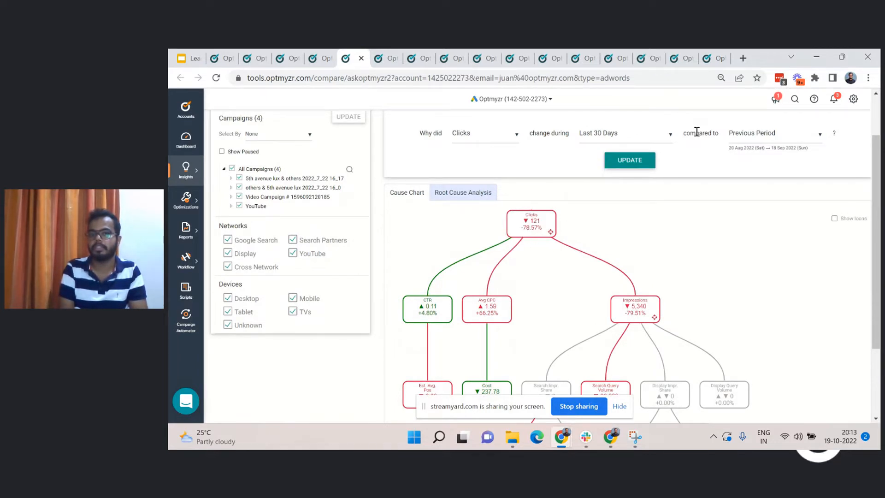
scroll(666, 194, down, 1)
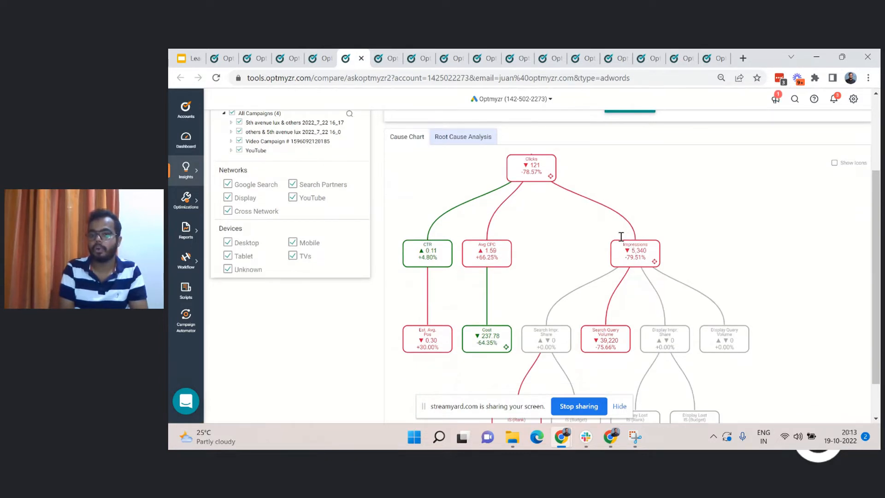
scroll(628, 259, down, 1)
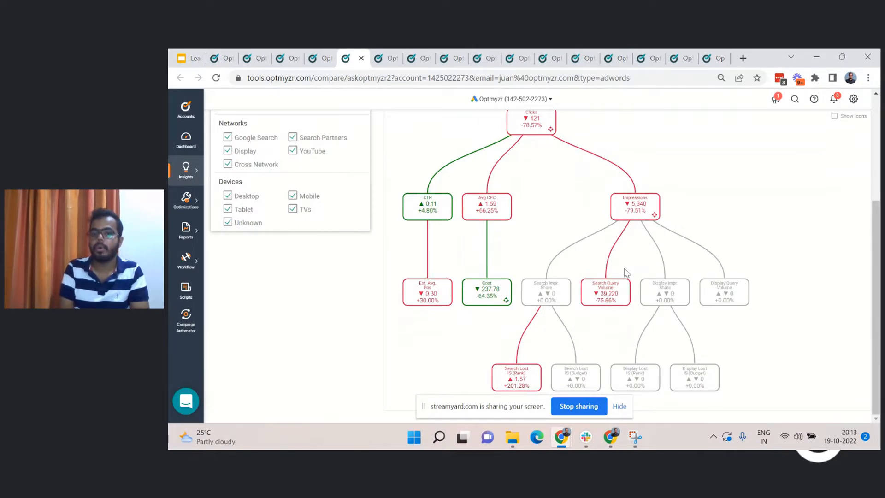
scroll(568, 147, up, 1)
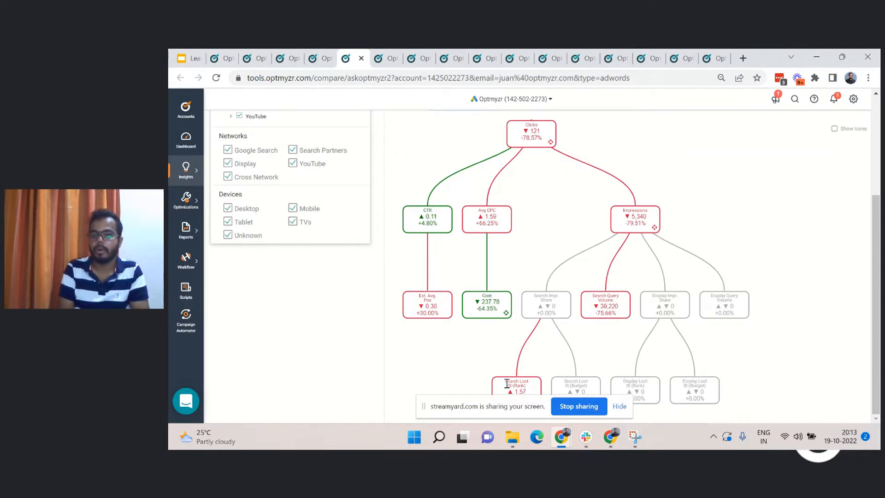
mouse_move(507, 383)
mouse_down()
mouse_move(530, 382)
mouse_move(506, 380)
mouse_up()
click(531, 388)
click(516, 387)
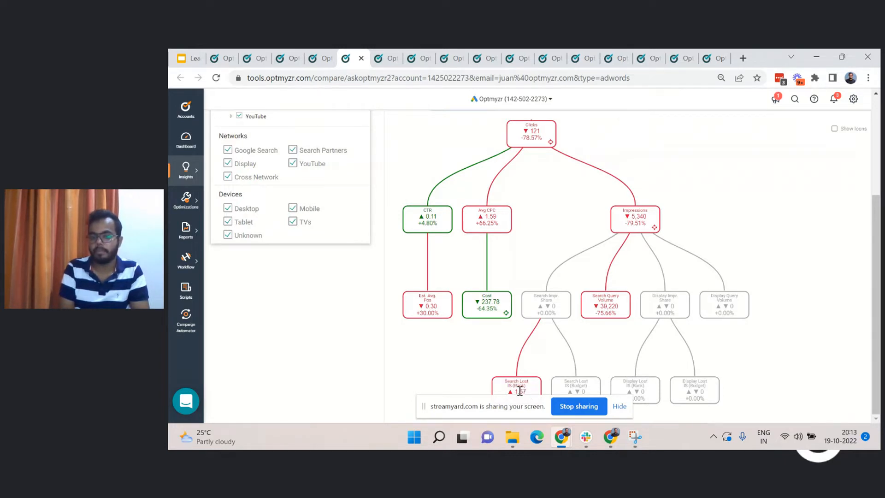
scroll(547, 316, up, 1)
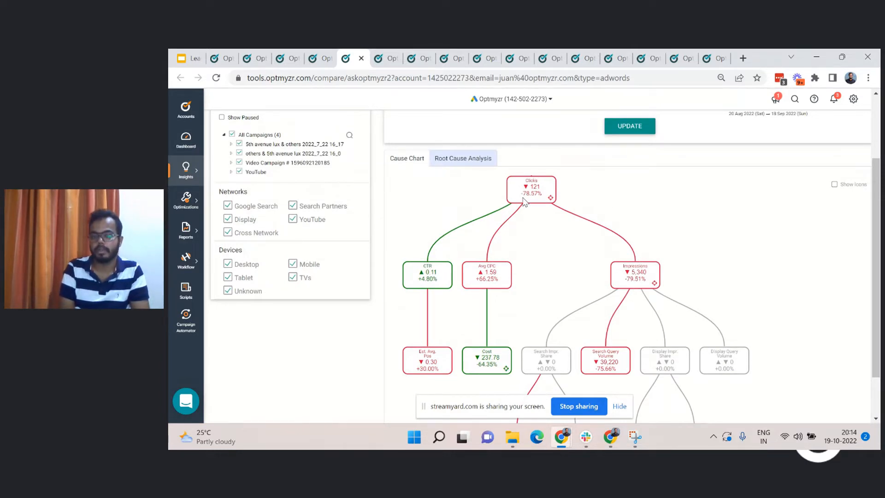
scroll(531, 275, up, 1)
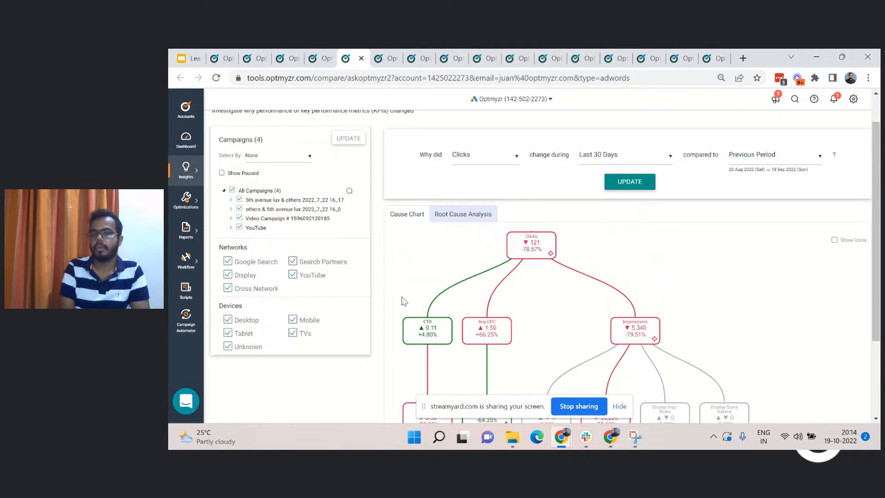
scroll(404, 301, up, 1)
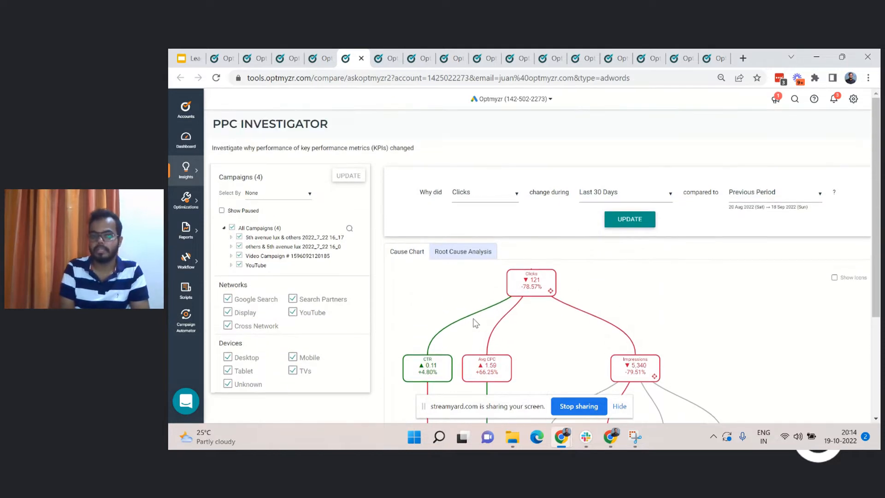
Step: Open the Root Cause Analysis for Clicks and review the period comparison and top movers
click(457, 252)
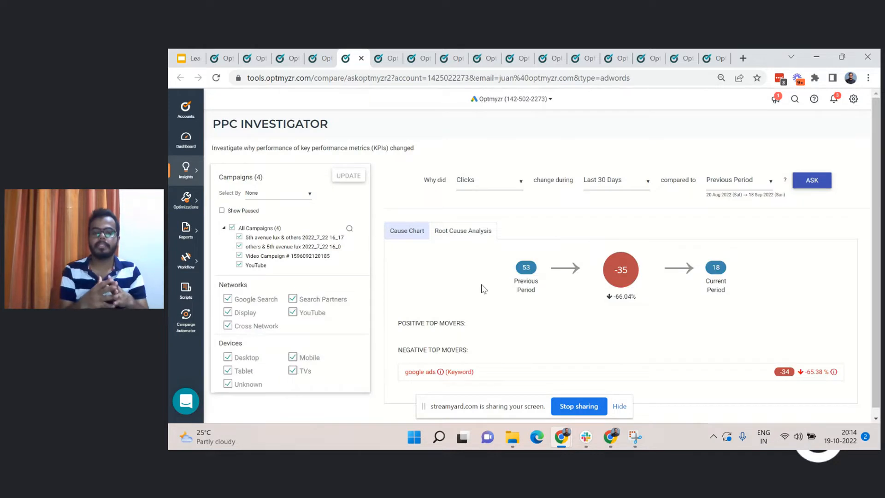
scroll(483, 289, down, 1)
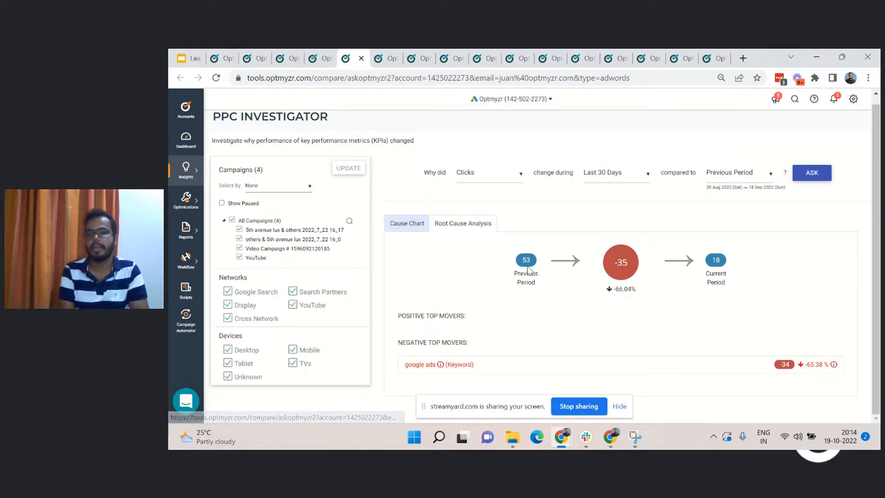
Step: Expand the google ads keyword under the negative top movers in the Root Cause Analysis
click(458, 365)
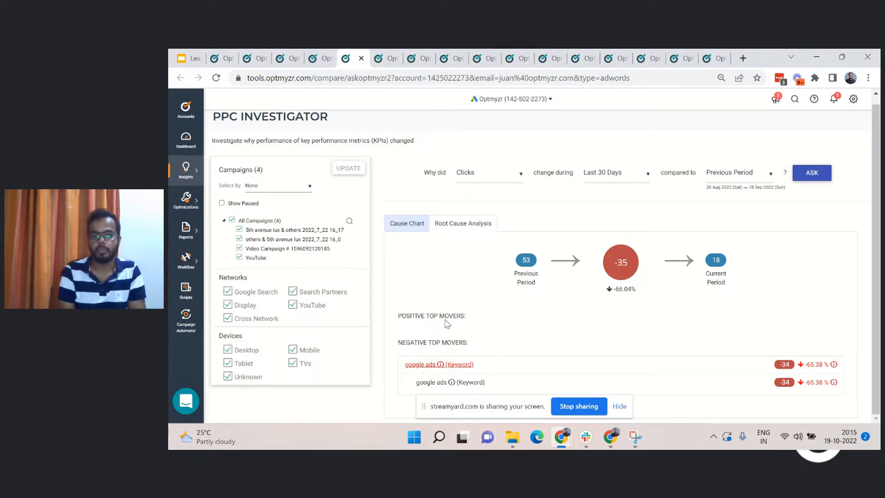
scroll(461, 281, up, 1)
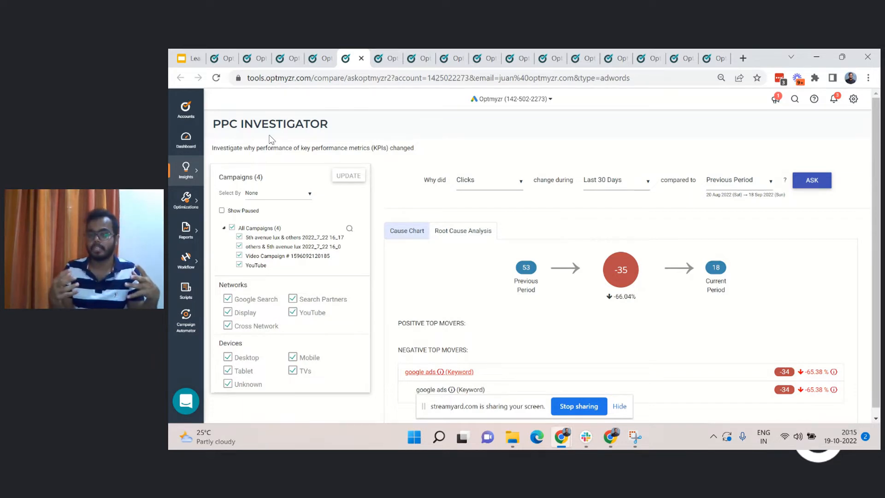
Step: Open Spend Projection and examine the cumulative and daily projection charts for the current budget cycle
click(196, 179)
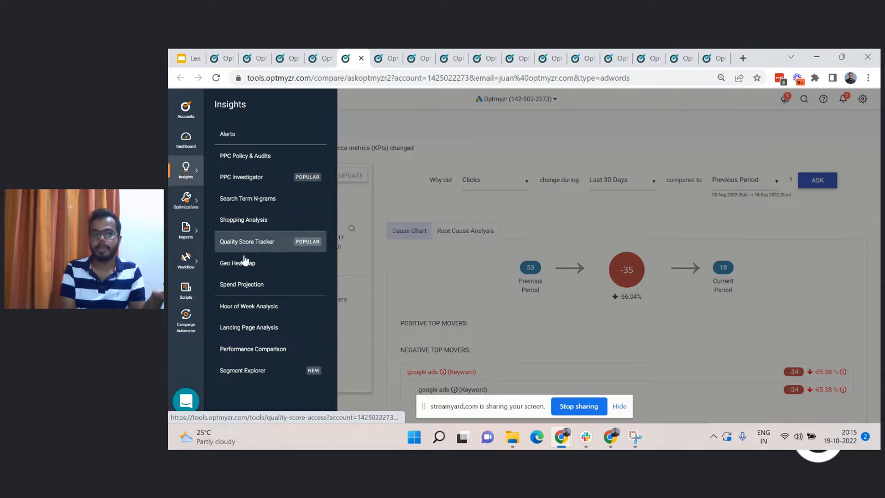
click(256, 283)
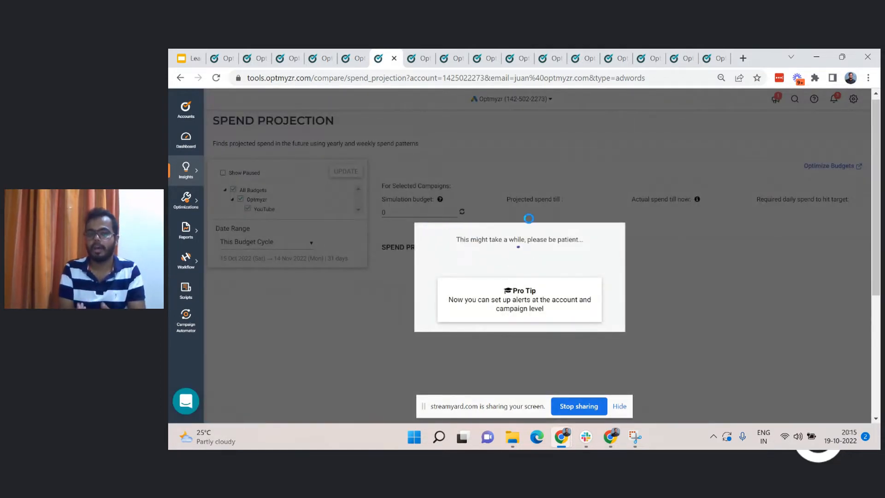
scroll(546, 323, down, 1)
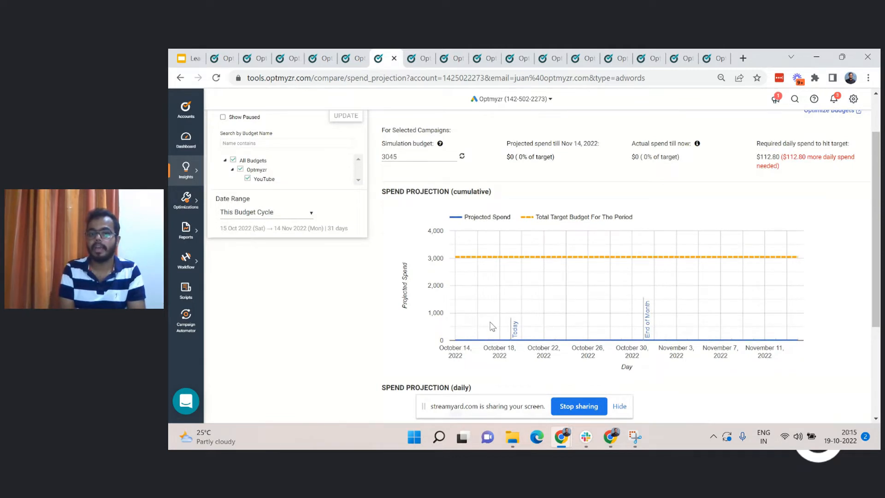
mouse_move(490, 340)
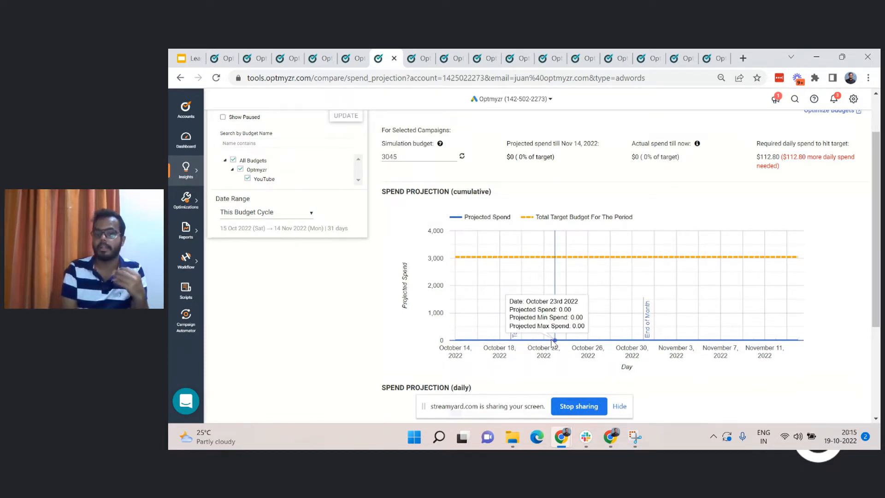
scroll(553, 343, down, 3)
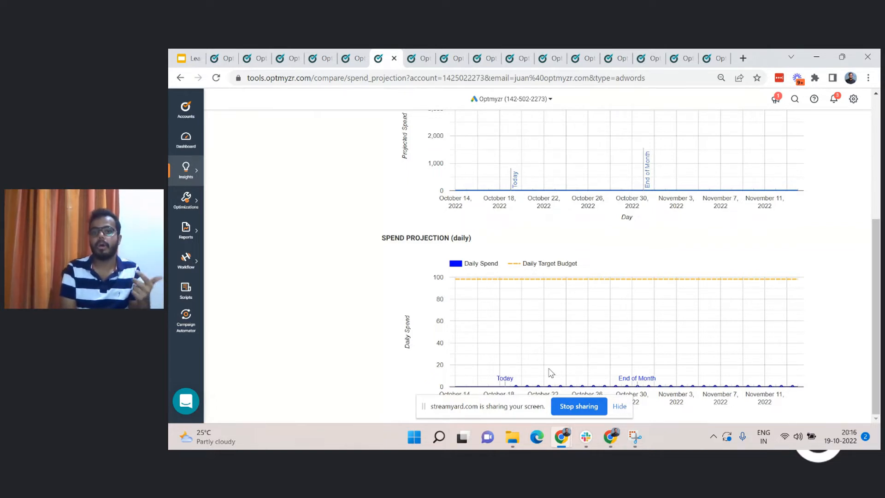
scroll(551, 373, up, 1)
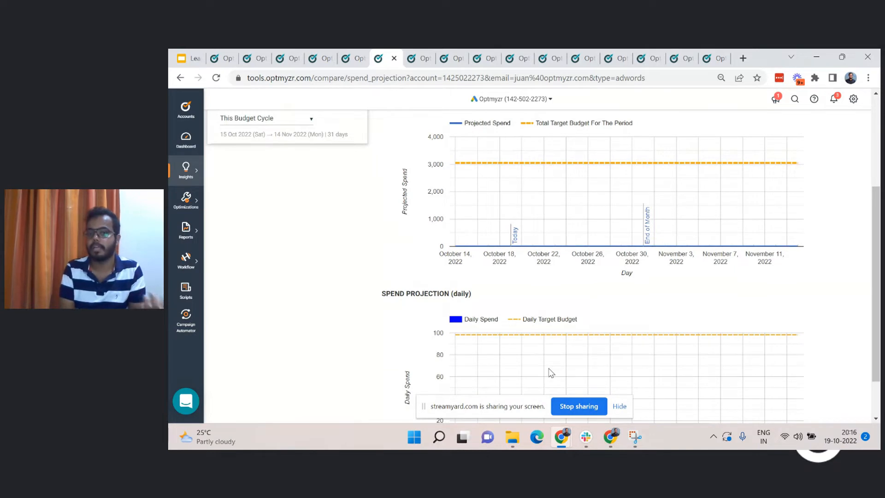
scroll(558, 328, up, 1)
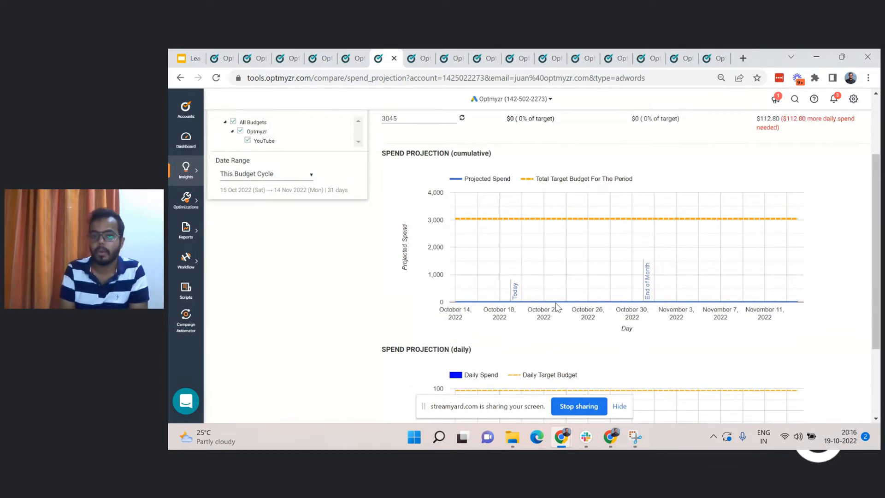
mouse_move(558, 305)
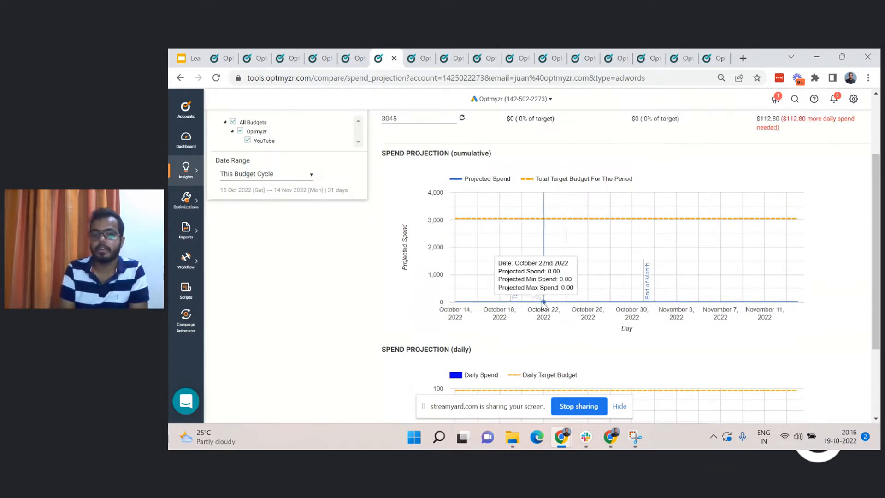
Step: Examine the simulation budget, the projected spend charts against the target budget, and the required daily spend to hit target
scroll(544, 286, up, 2)
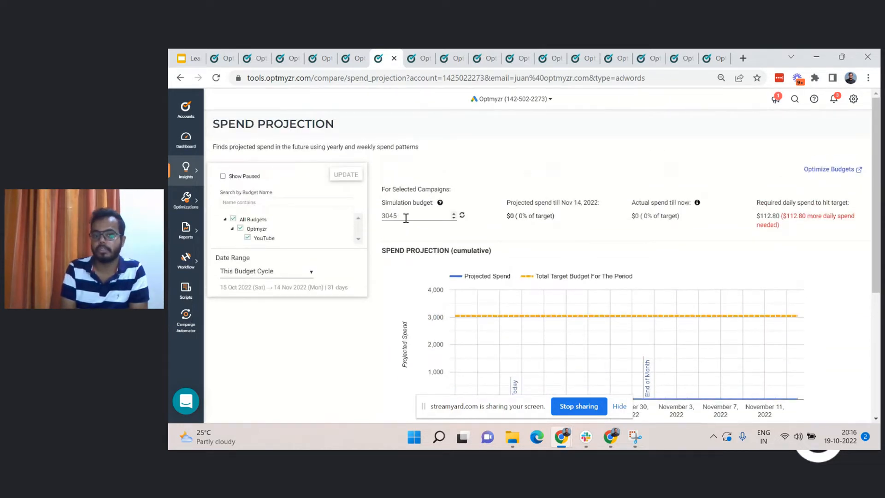
scroll(406, 218, down, 2)
mouse_move(542, 291)
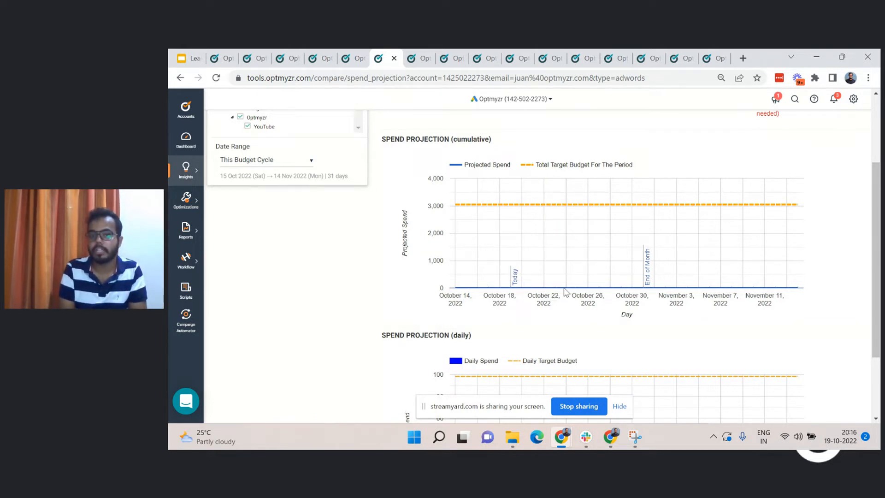
mouse_move(571, 292)
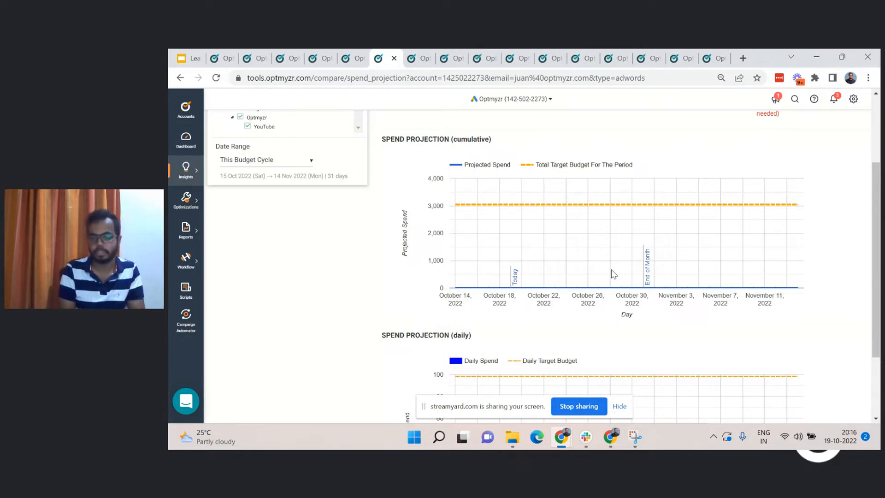
scroll(609, 272, down, 2)
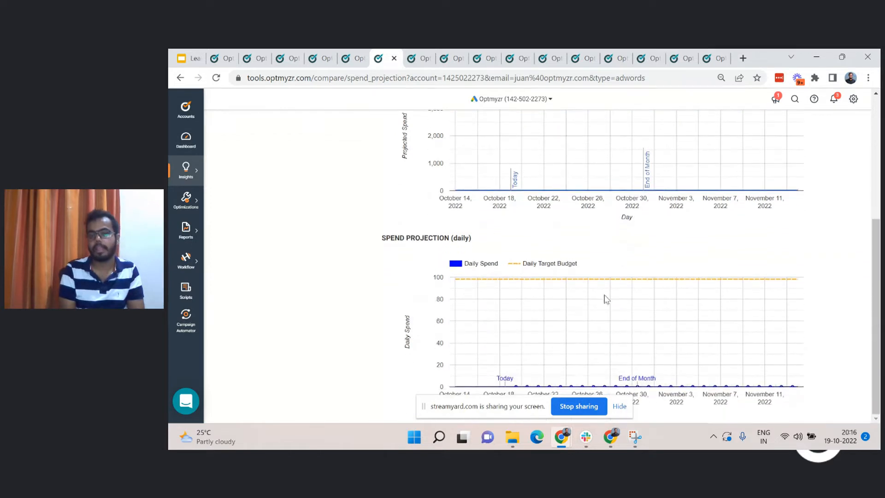
scroll(687, 334, up, 1)
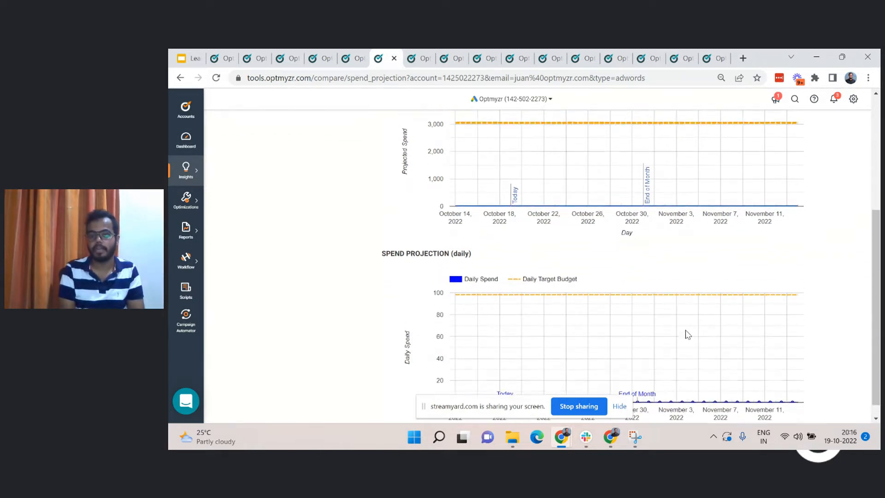
scroll(687, 334, up, 4)
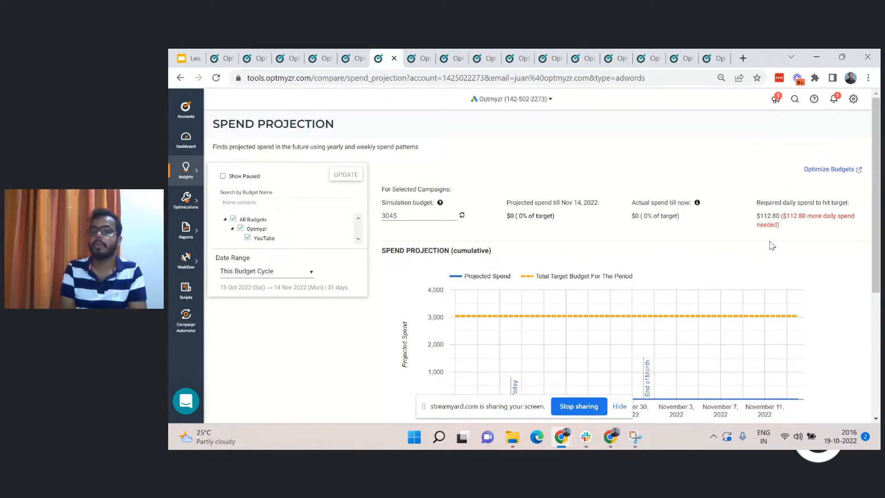
triple_click(785, 217)
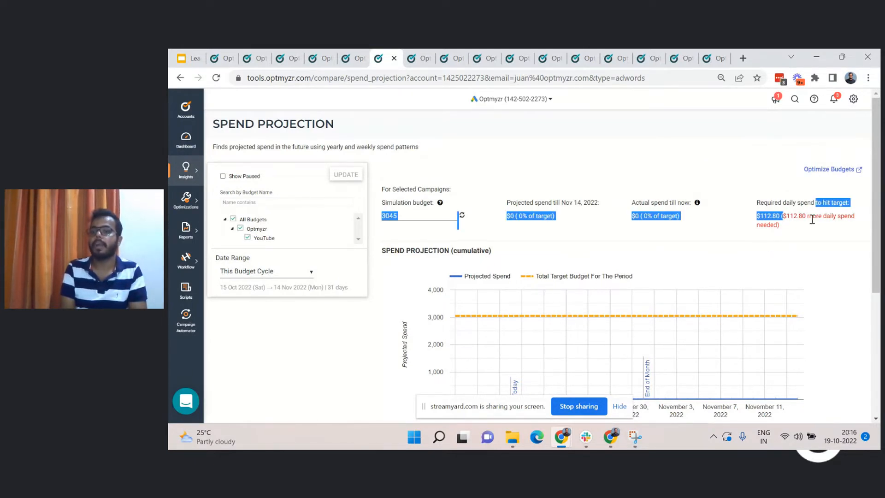
click(781, 221)
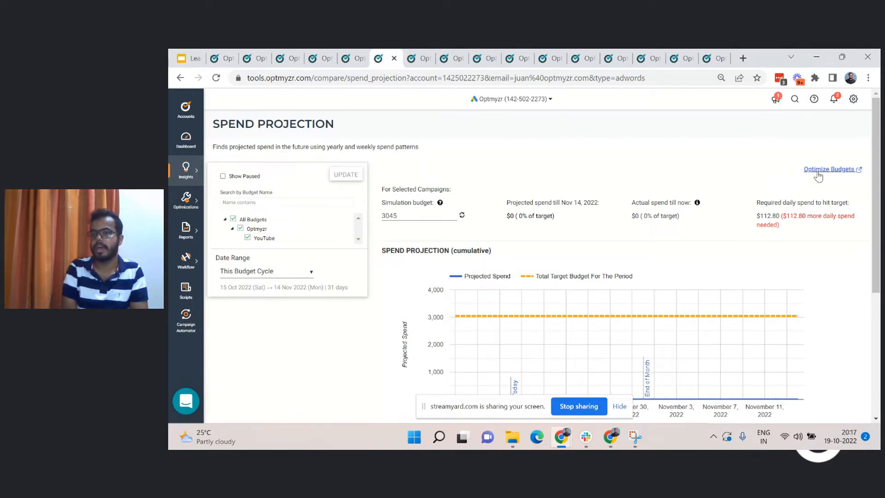
mouse_move(760, 319)
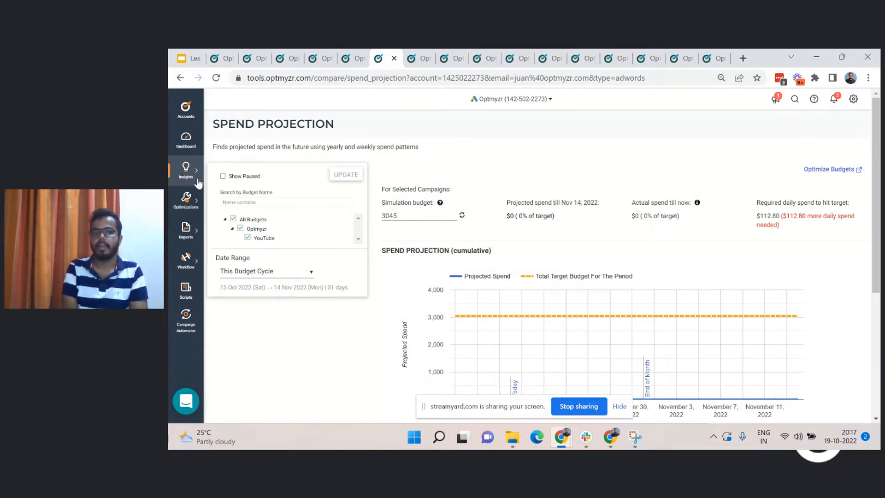
Step: Open the Account Level Placement Exclusion optimization and set its Max Cost filter to 12
click(192, 202)
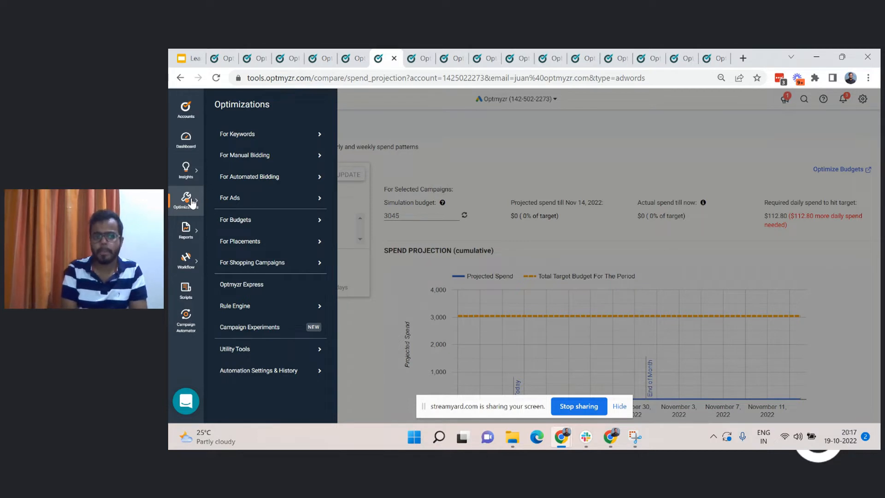
click(238, 241)
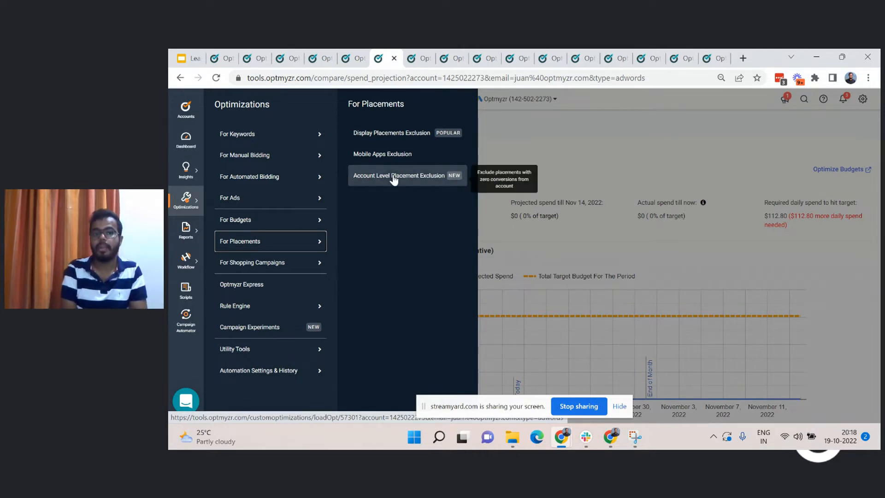
click(369, 177)
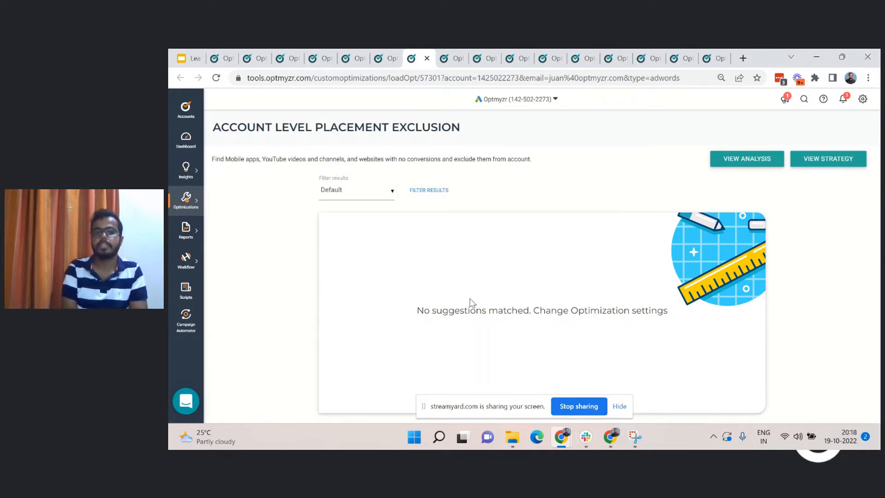
click(440, 192)
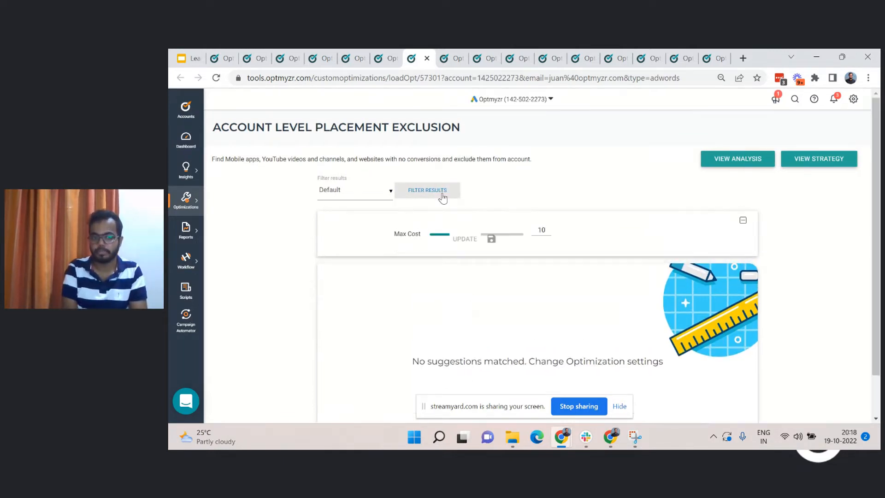
drag(479, 240, 517, 239)
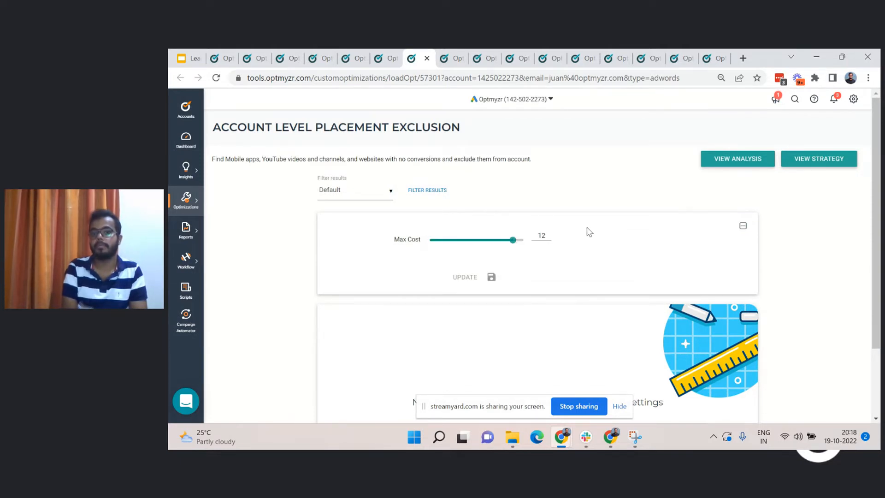
scroll(579, 236, down, 1)
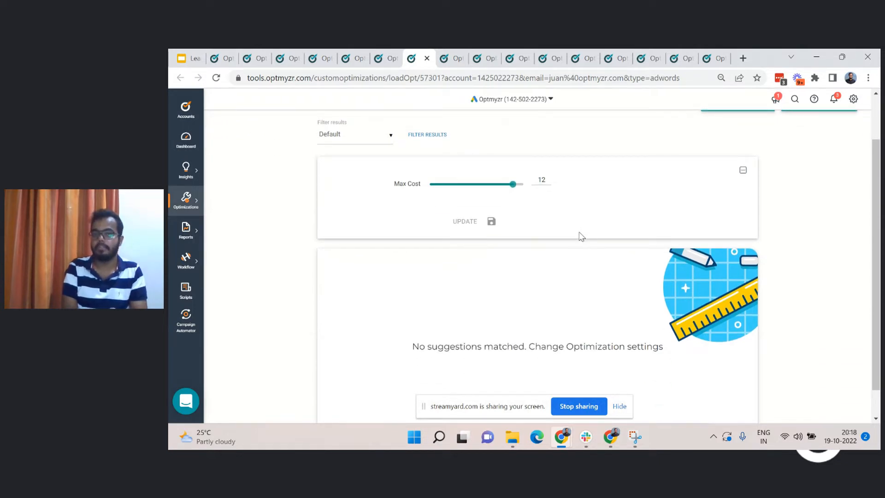
scroll(582, 236, up, 1)
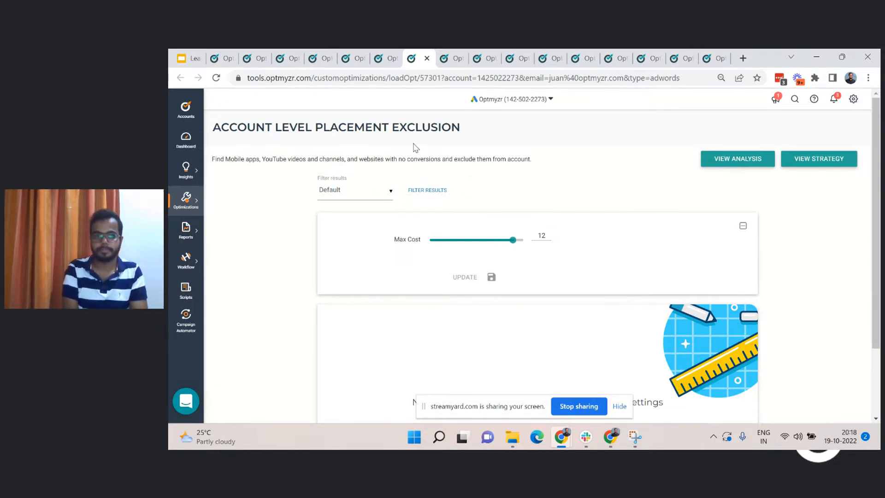
Step: Browse the available placement optimizations and utility tools
click(194, 207)
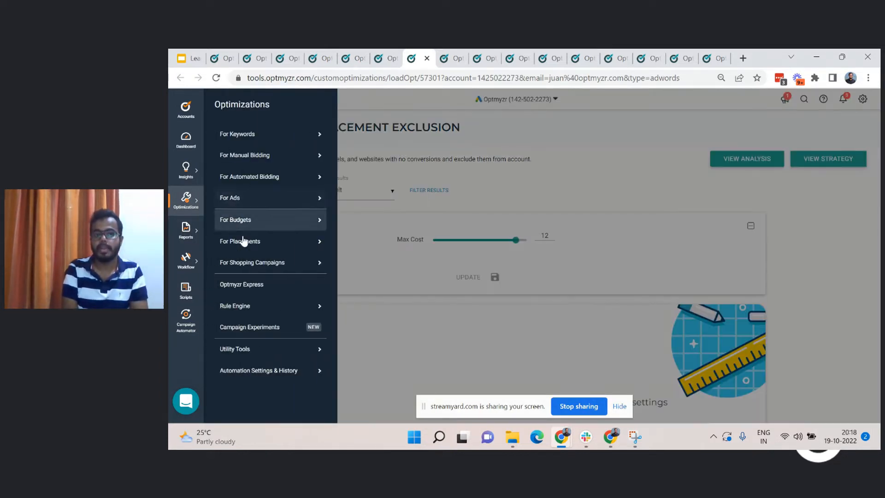
click(322, 241)
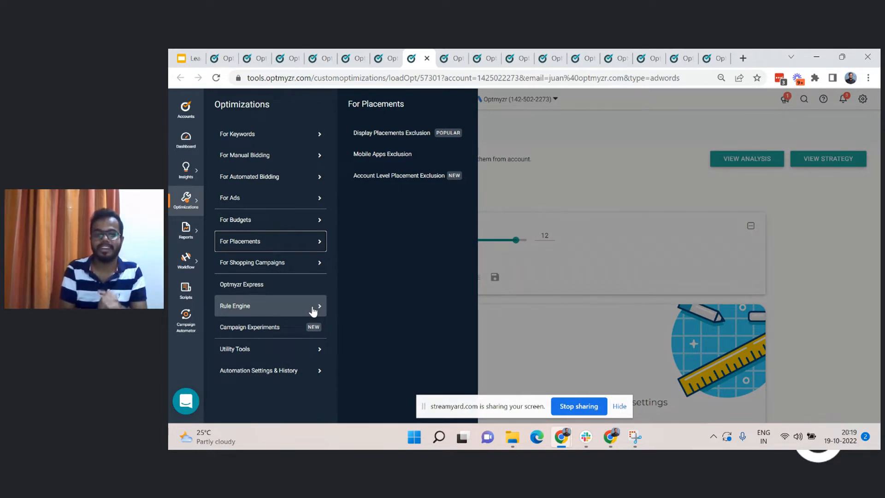
click(292, 352)
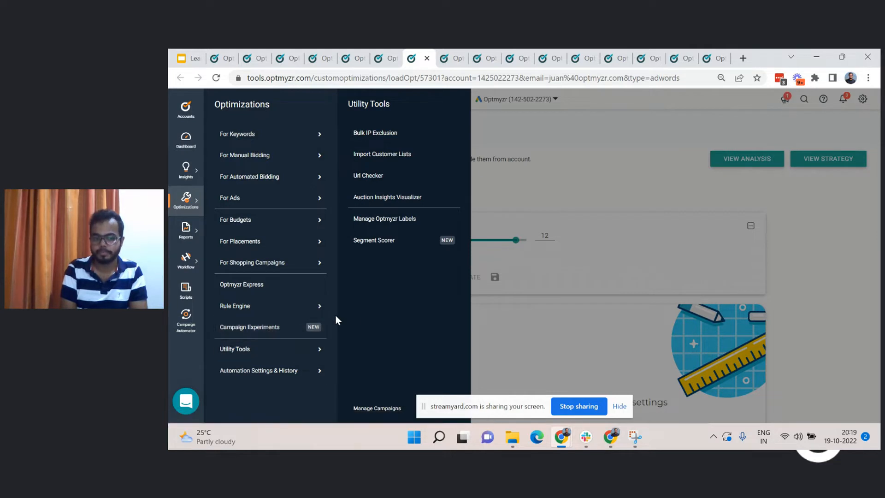
Step: Switch to the Campaign Experiments page and review the account filter choices, keeping All Accounts
click(446, 57)
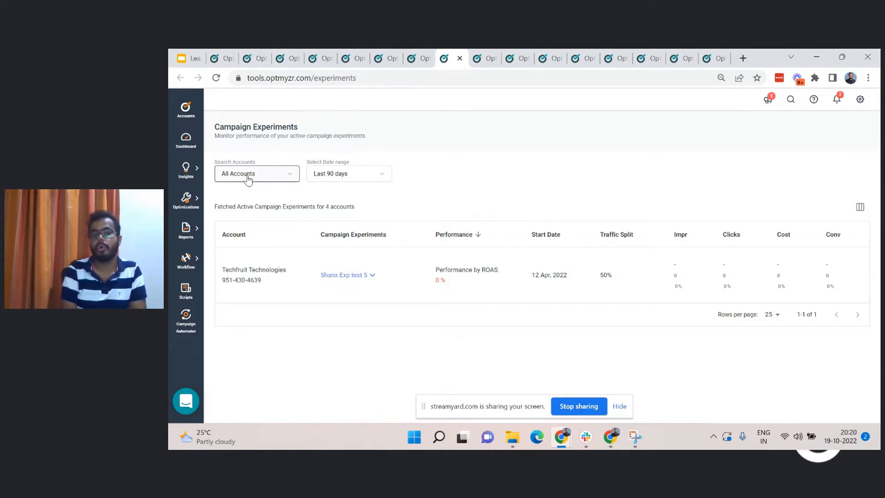
click(269, 176)
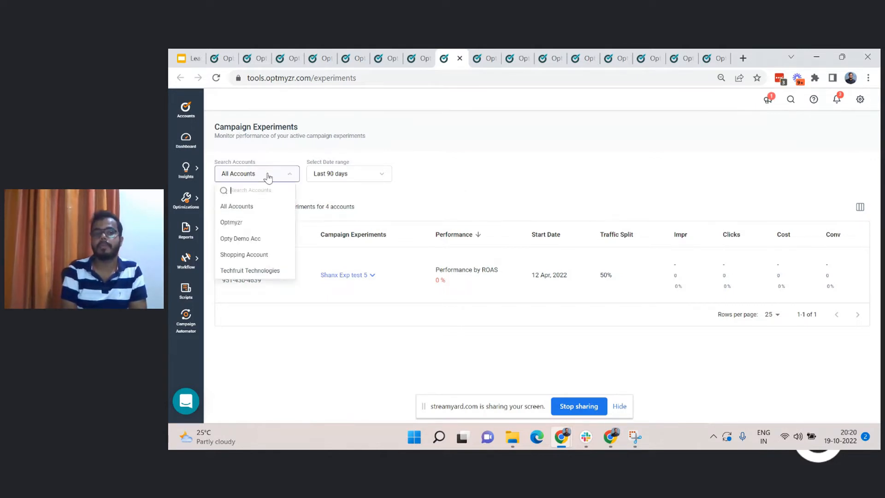
click(398, 203)
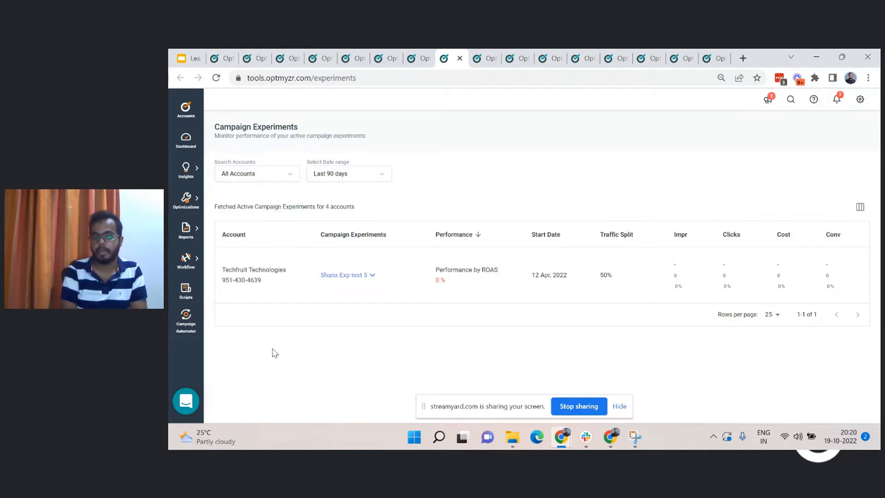
Step: Expand the Shanx Exp test 5 experiment and review its performance details and confidence levels
click(372, 275)
scroll(374, 258, down, 3)
scroll(376, 243, down, 2)
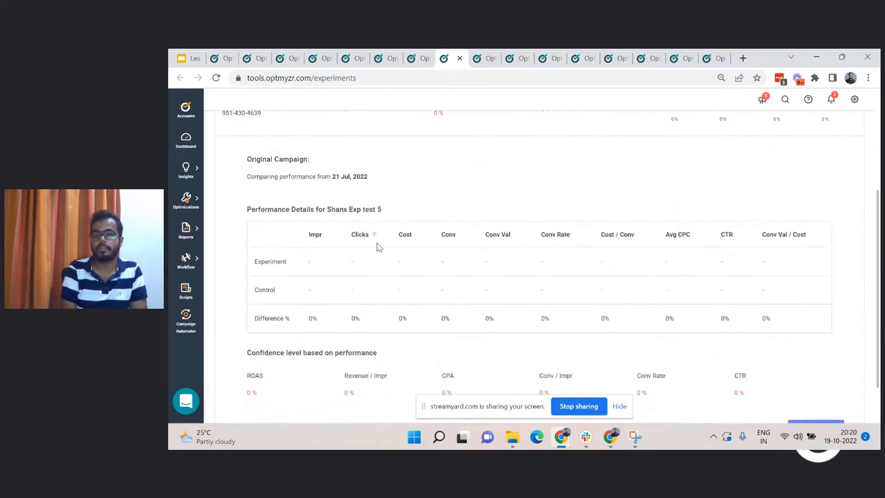
scroll(380, 252, up, 1)
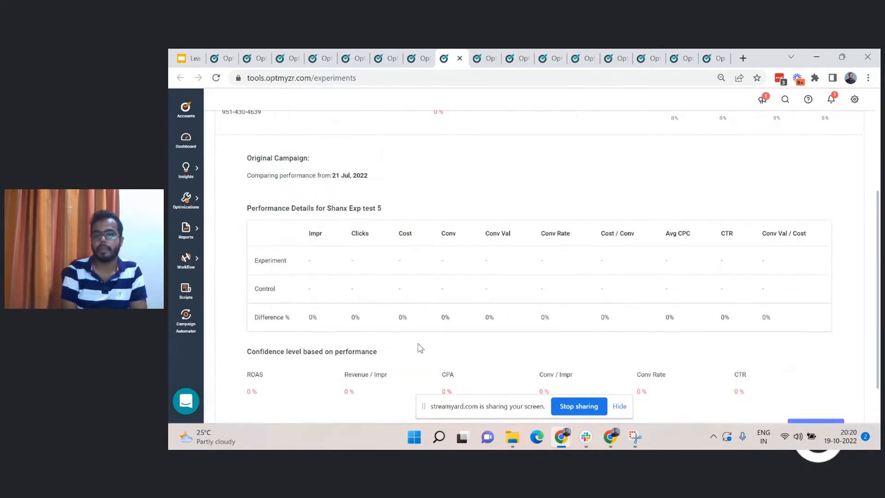
scroll(368, 298, up, 3)
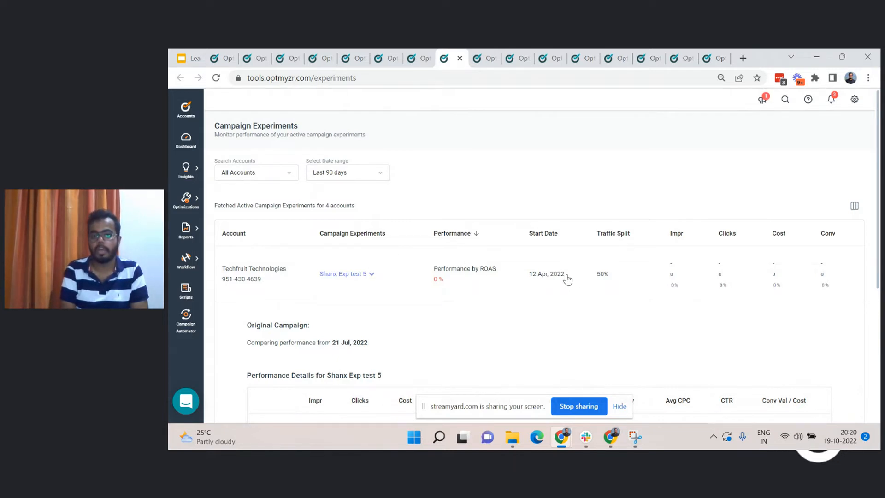
Step: Open the actions for the Shanx Exp test 5 experiment, choose End experiment, and cancel without submitting
click(561, 278)
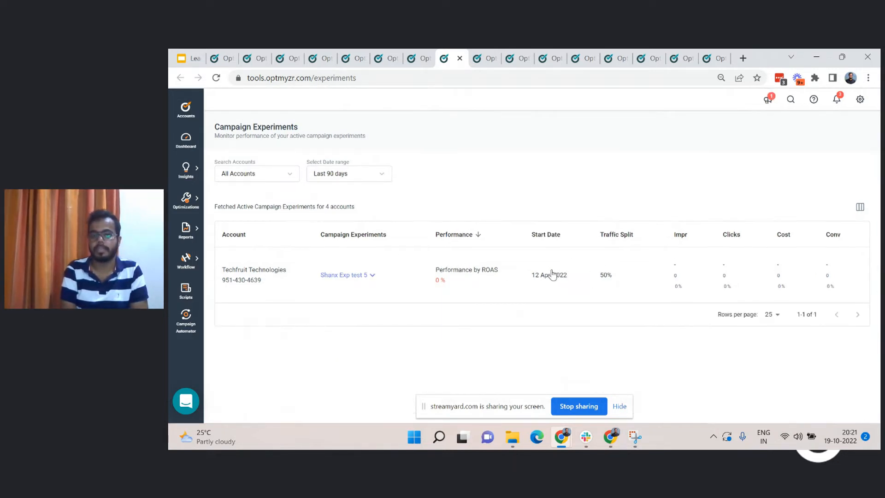
click(578, 284)
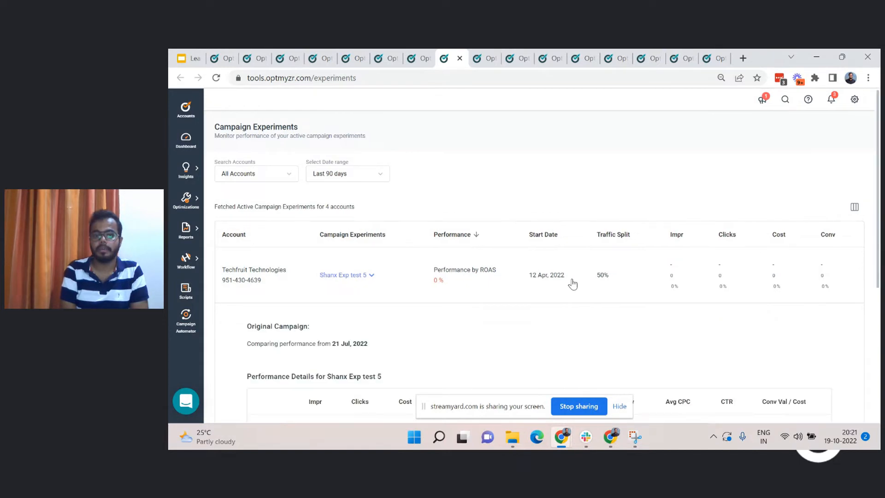
scroll(554, 272, down, 5)
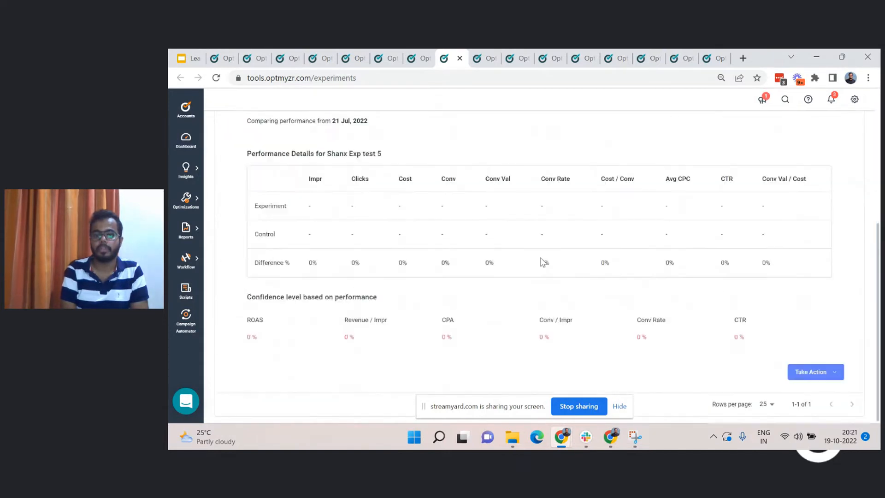
click(812, 372)
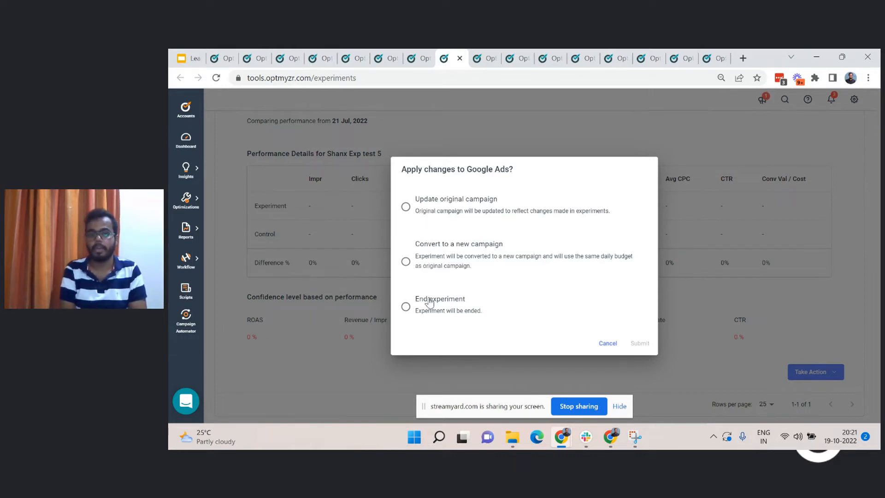
click(460, 314)
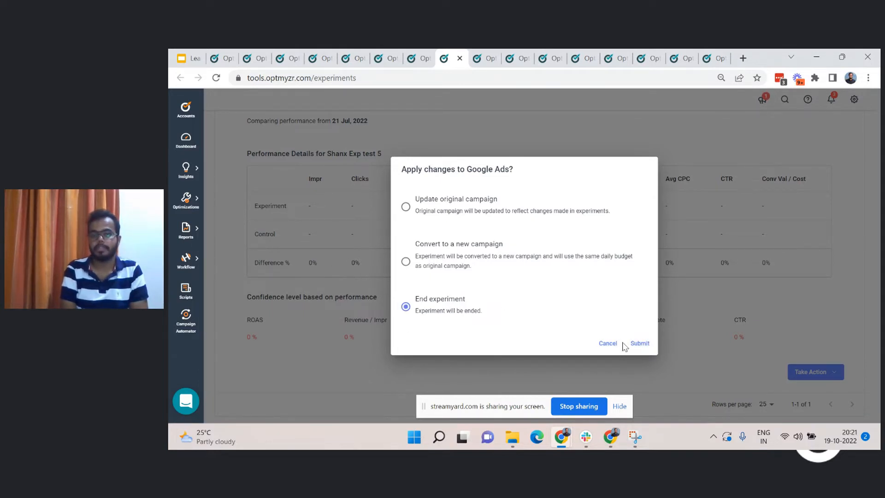
click(610, 349)
scroll(534, 267, up, 4)
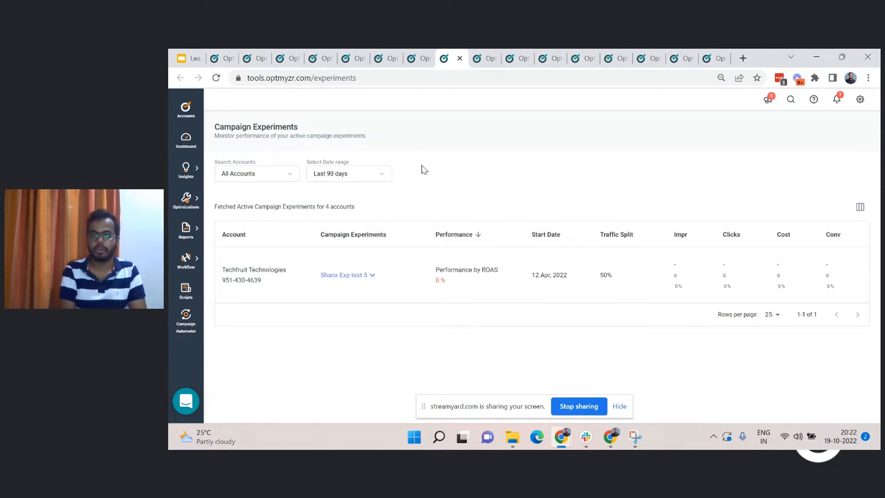
Step: Switch to Search Term N-grams, pick search terms by Impressions and color code them by CTR, keeping N Grams at 1
click(194, 182)
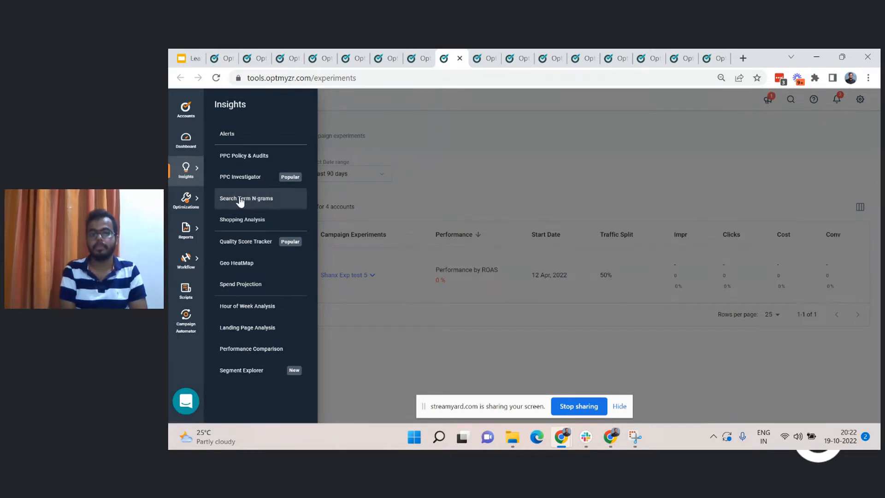
click(486, 57)
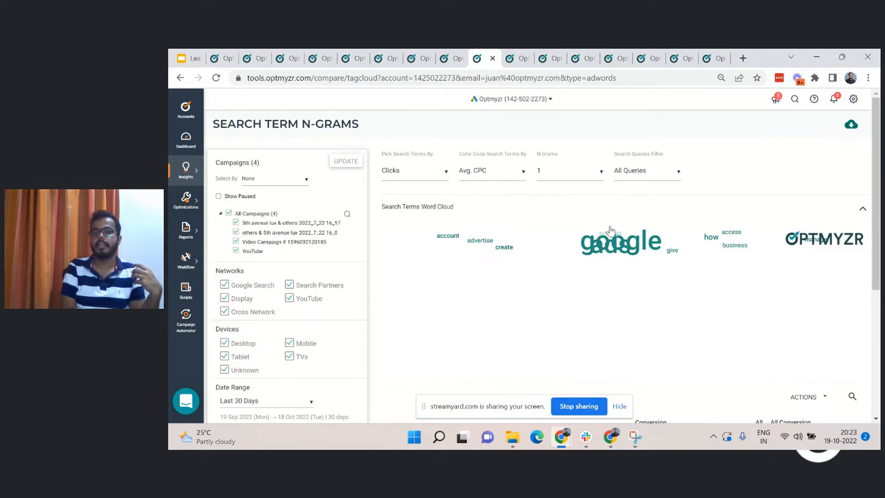
click(397, 181)
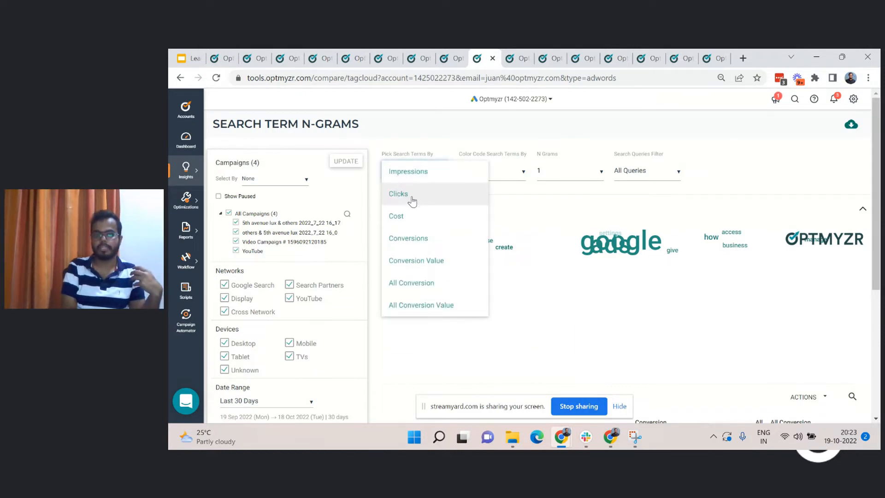
click(415, 173)
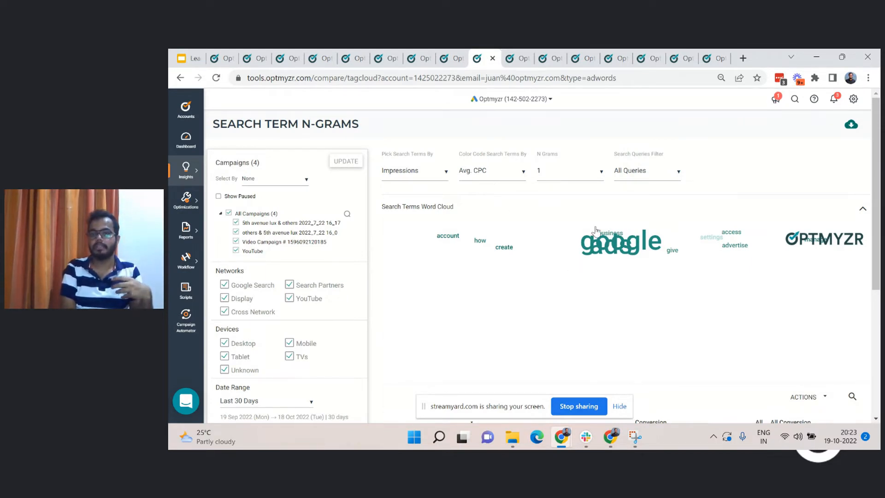
click(495, 183)
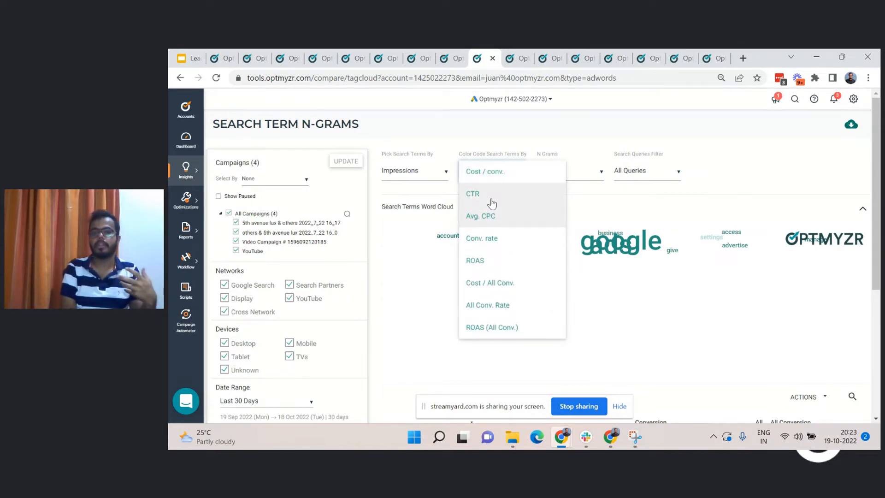
click(492, 198)
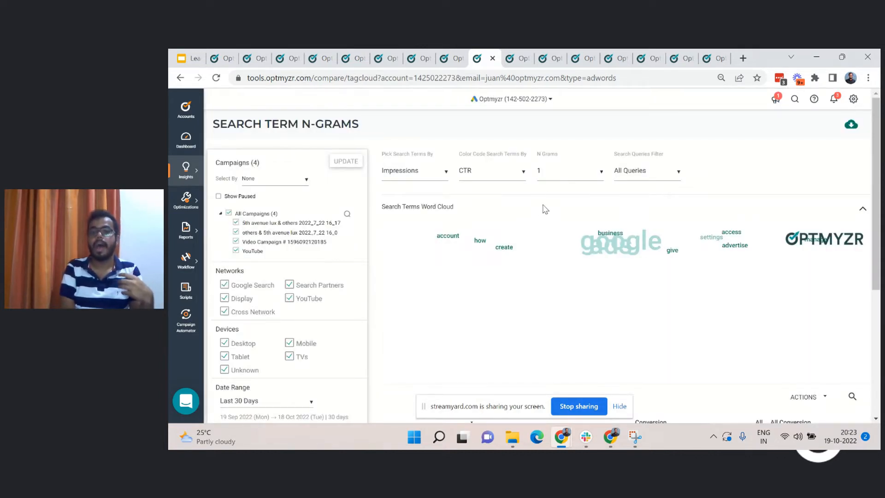
click(563, 175)
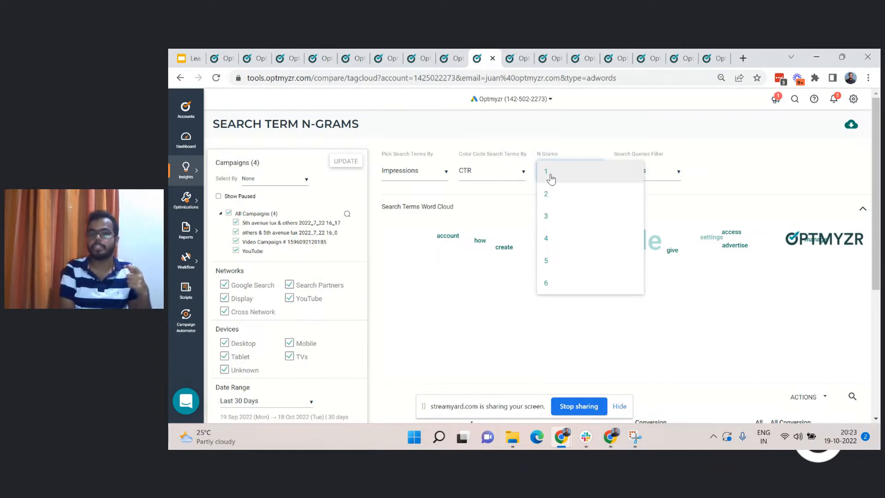
click(437, 263)
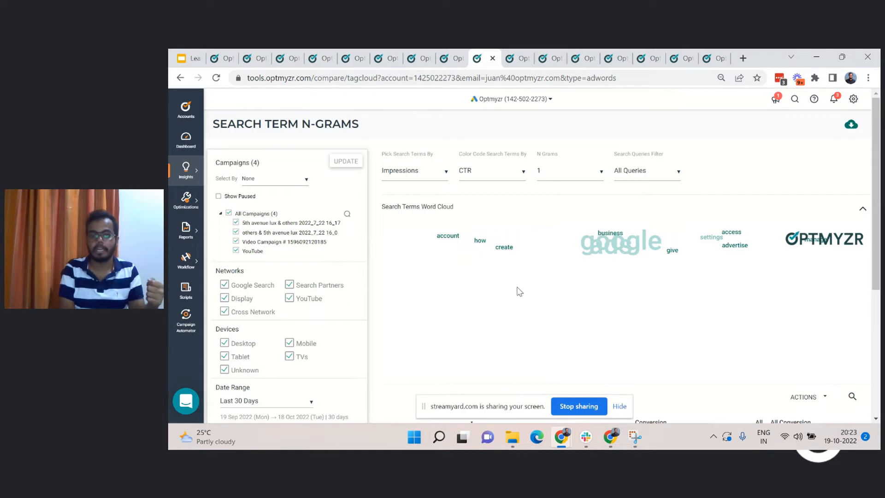
Step: Inspect the impressions and CTR details of the query "google" in the word cloud, and close them without adding a negative keyword
click(636, 248)
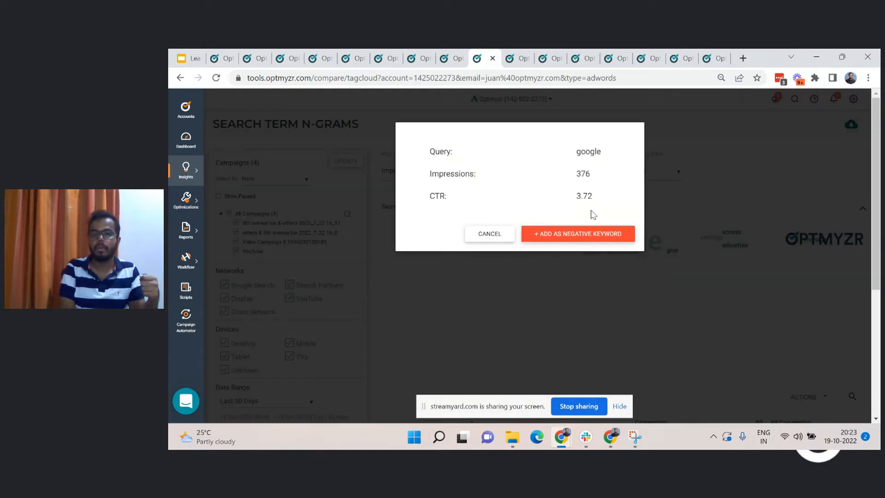
drag(592, 176, 608, 195)
click(610, 202)
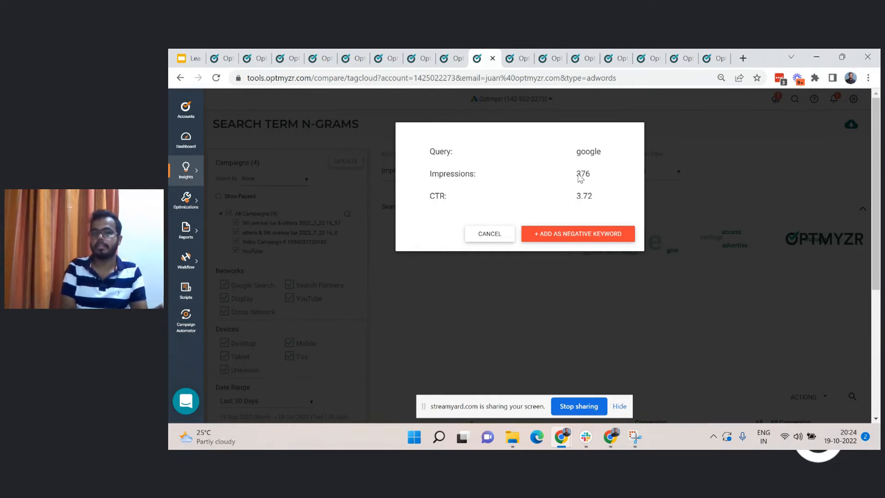
drag(575, 151, 610, 150)
click(592, 147)
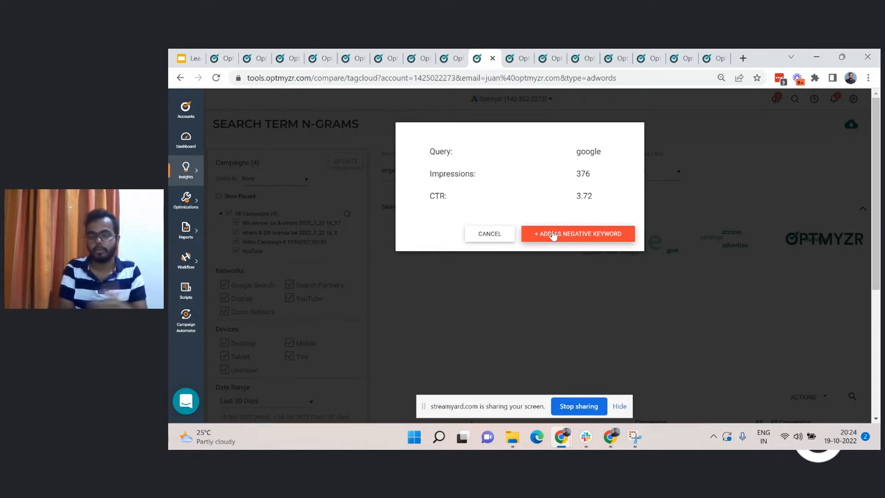
click(665, 217)
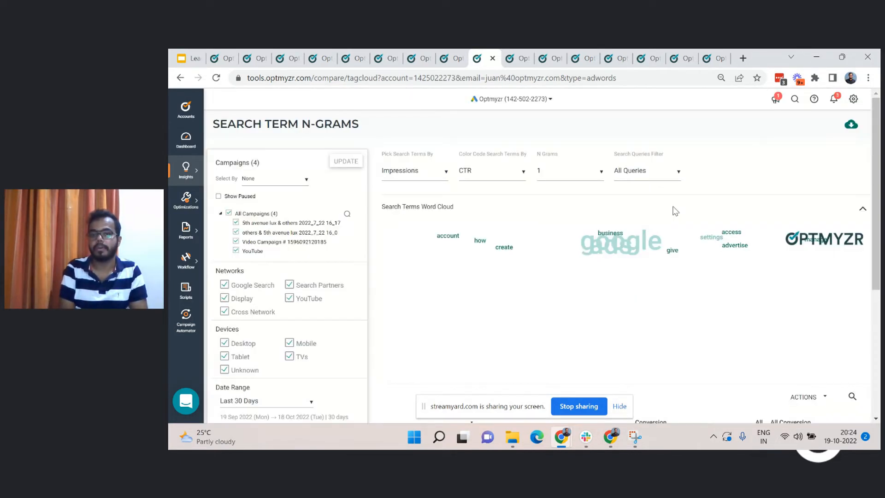
Step: Enable row selection in the search term table and select the terms google, ads, settings and how
scroll(672, 209, down, 5)
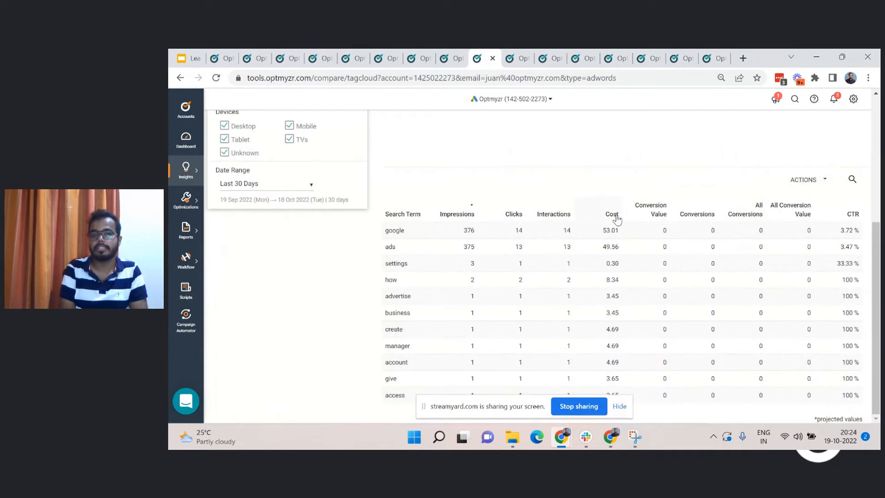
click(806, 180)
click(783, 194)
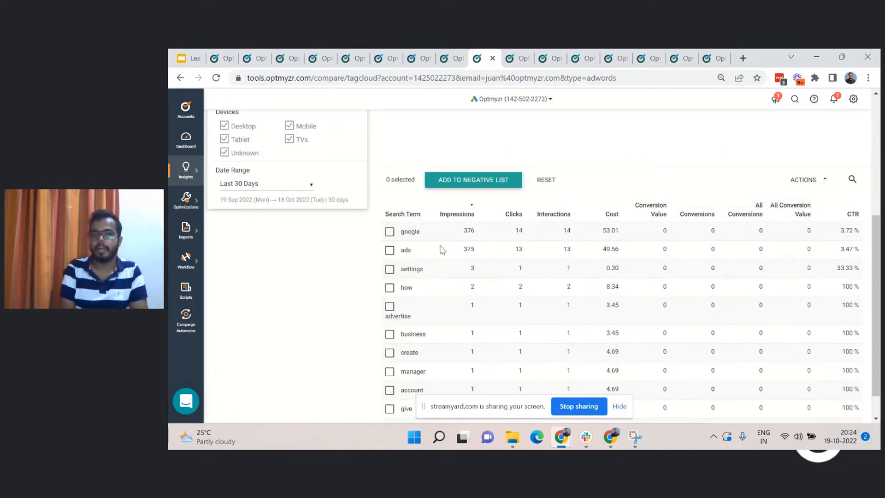
click(389, 231)
click(390, 249)
click(390, 269)
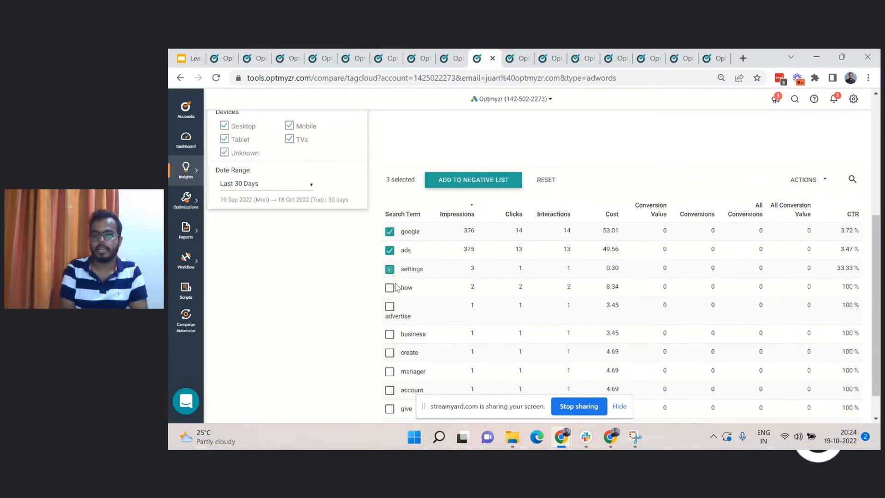
click(390, 287)
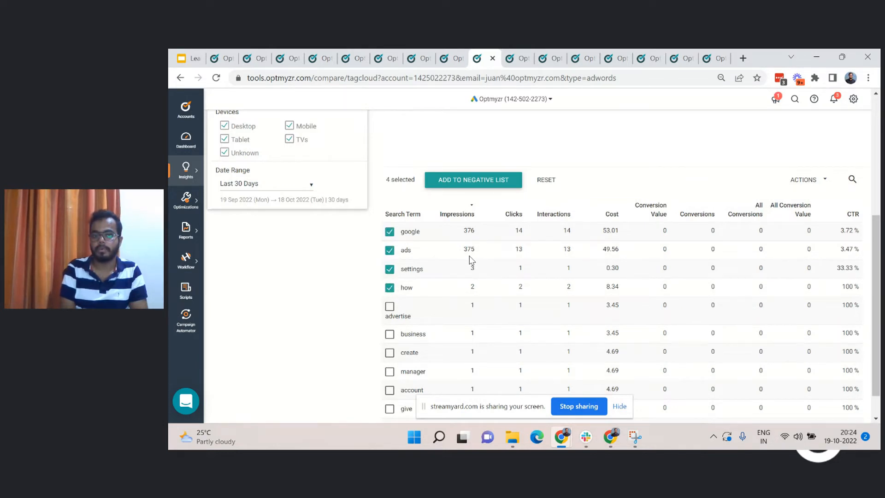
Step: Start adding the selected terms to a negative list, review the match types and existing shared lists, and cancel
click(502, 188)
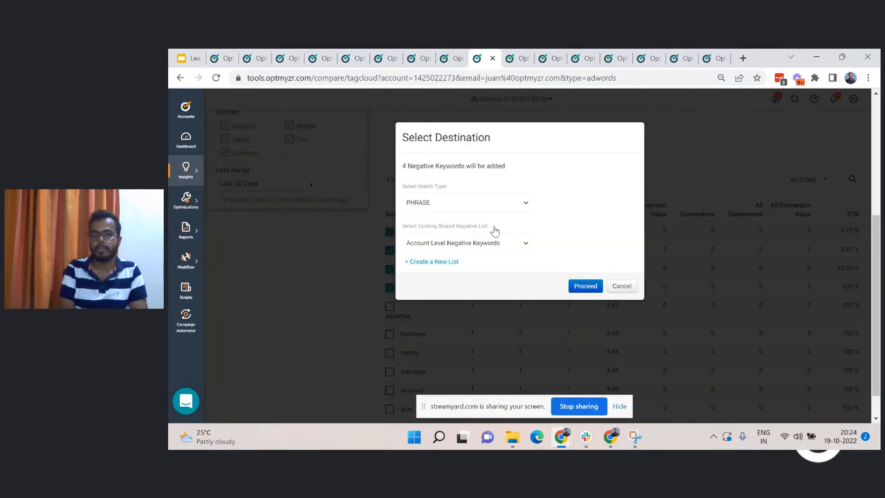
click(447, 203)
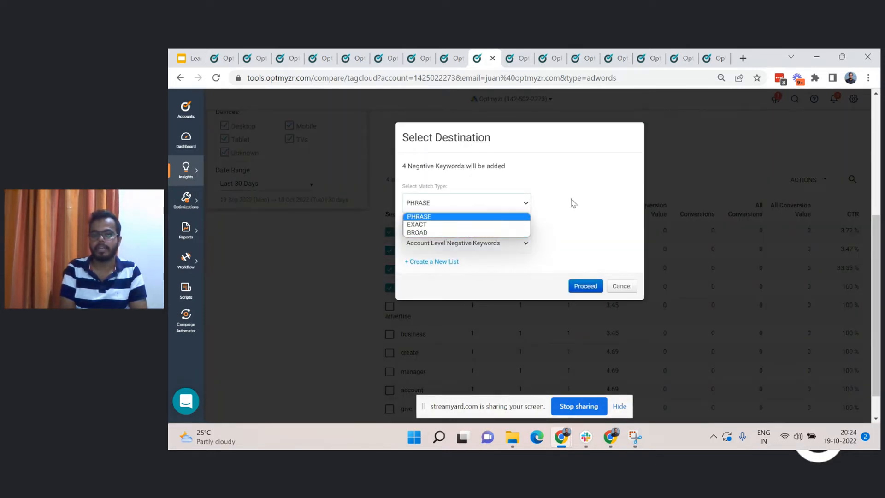
click(576, 212)
click(496, 252)
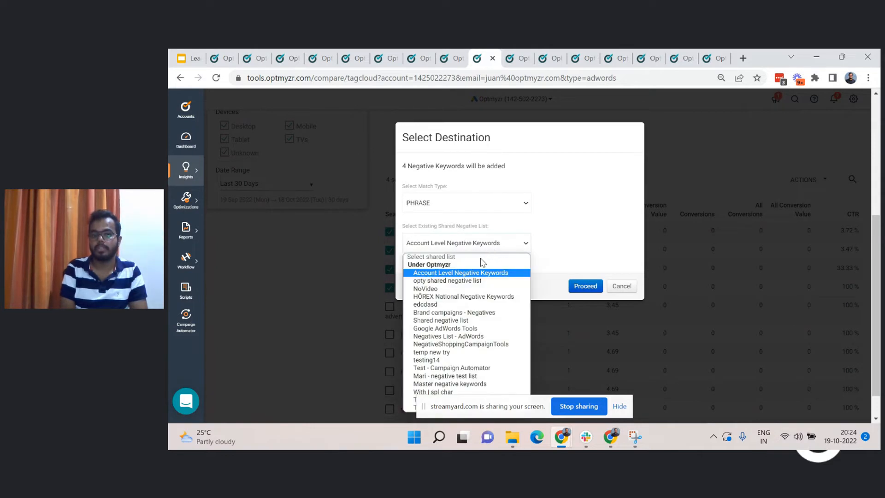
click(515, 274)
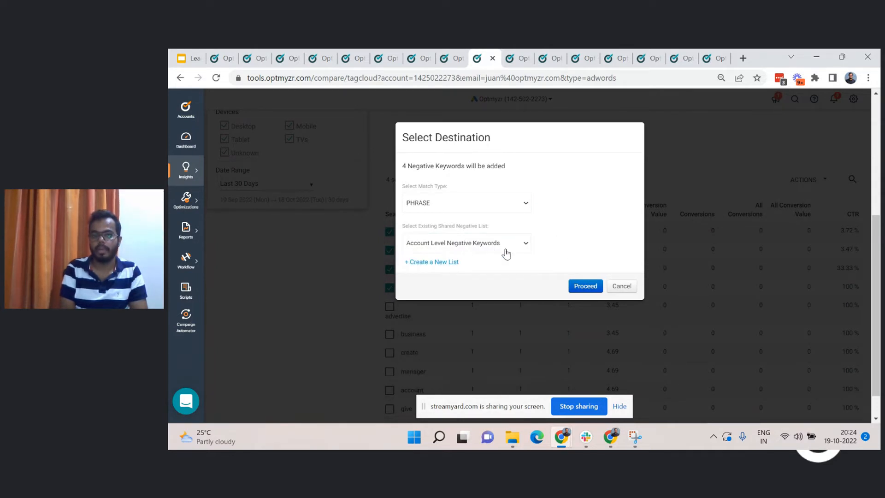
click(480, 249)
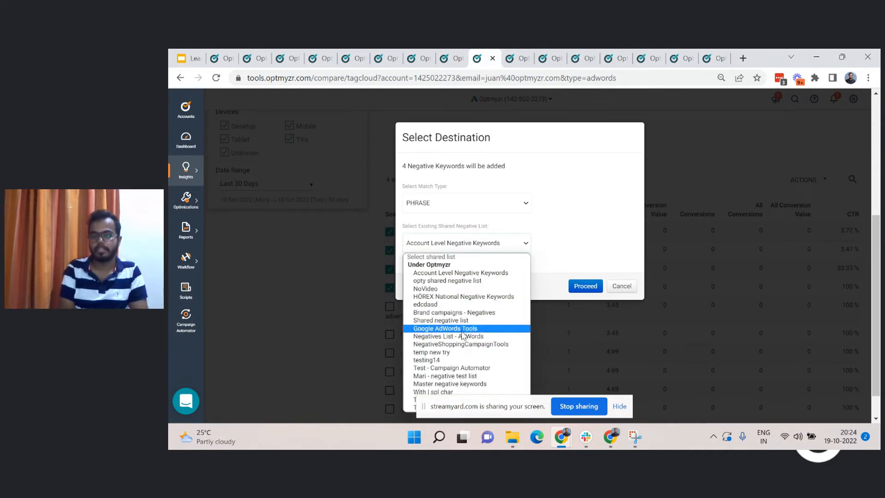
click(568, 243)
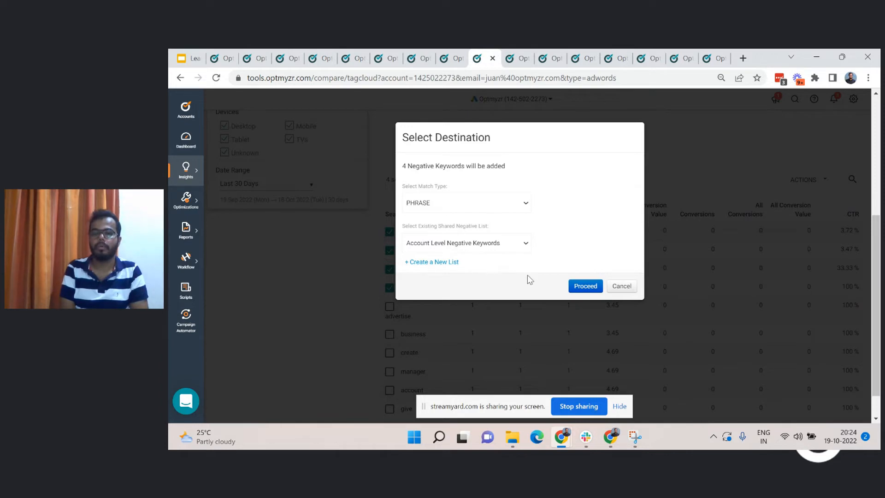
click(613, 287)
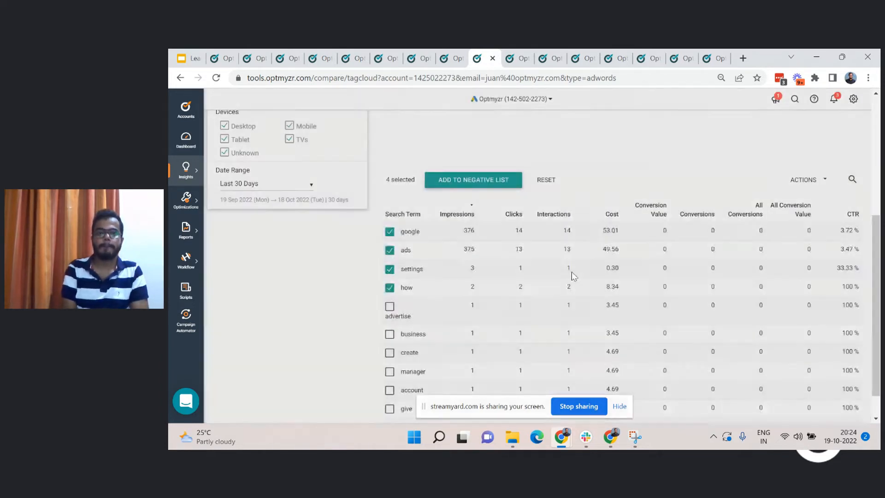
Step: Check the download options for the search term n-grams and bring up the list of Insights tools
scroll(581, 258, up, 5)
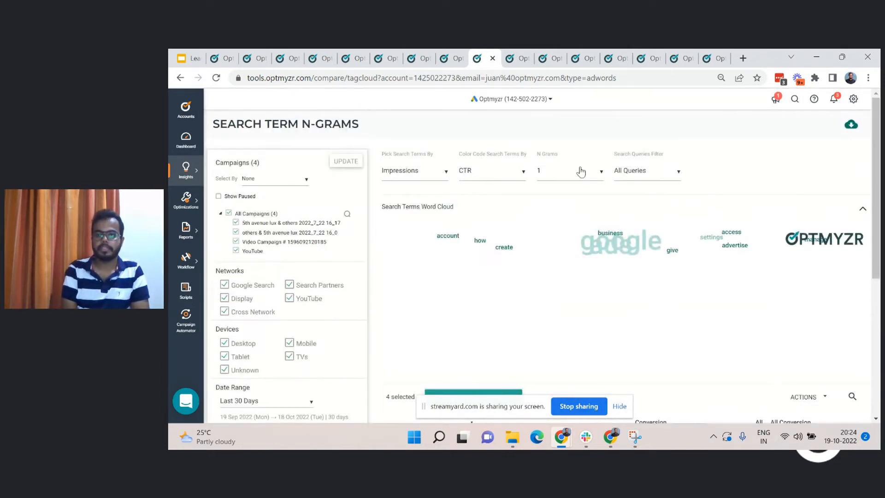
scroll(761, 188, down, 5)
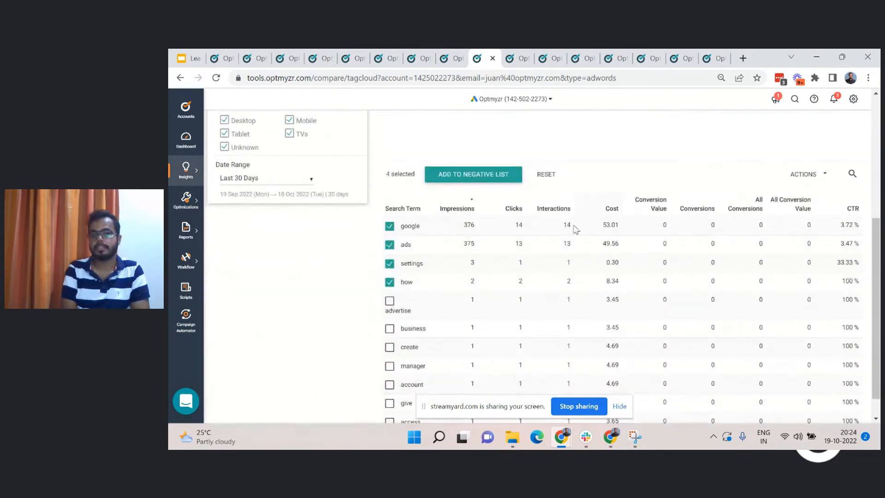
scroll(576, 230, up, 2)
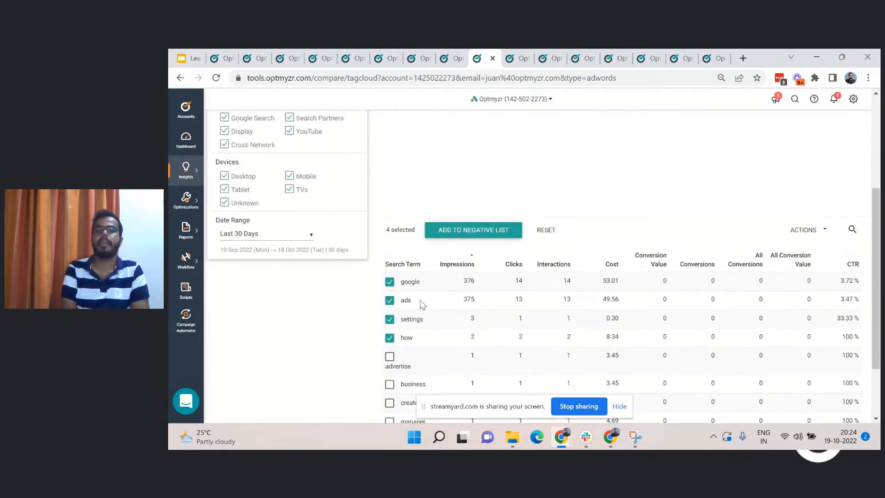
scroll(435, 341, up, 4)
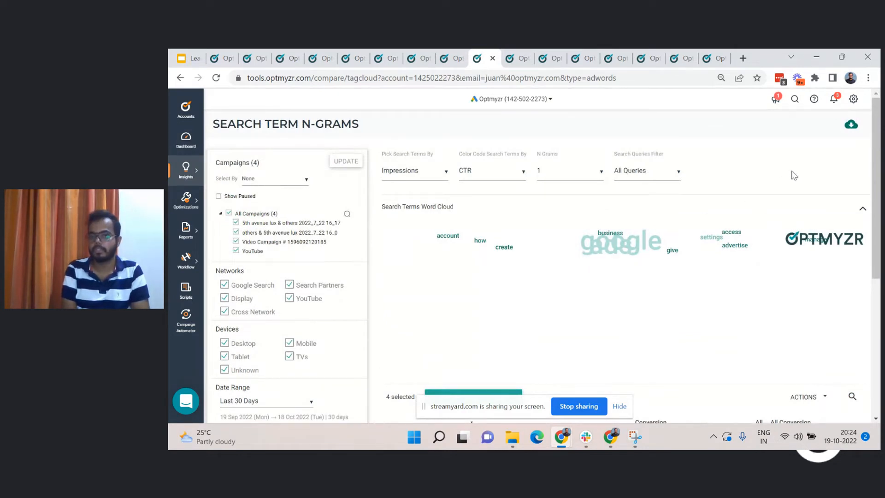
click(851, 125)
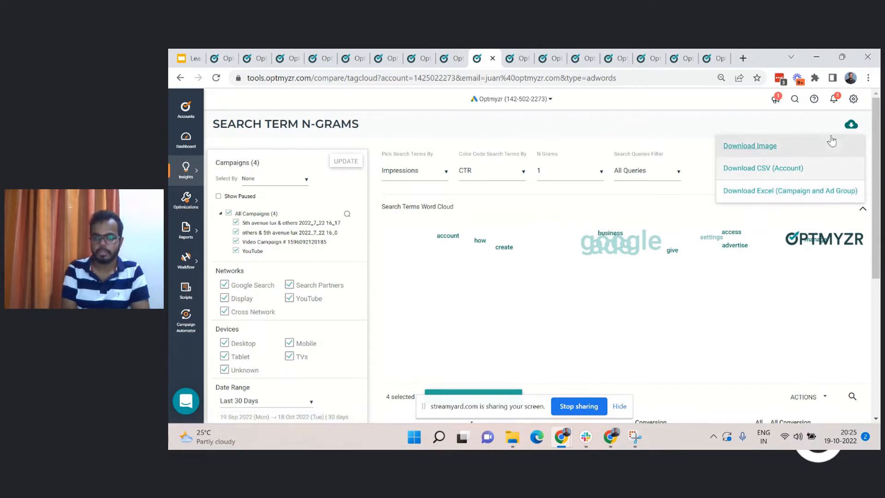
click(185, 178)
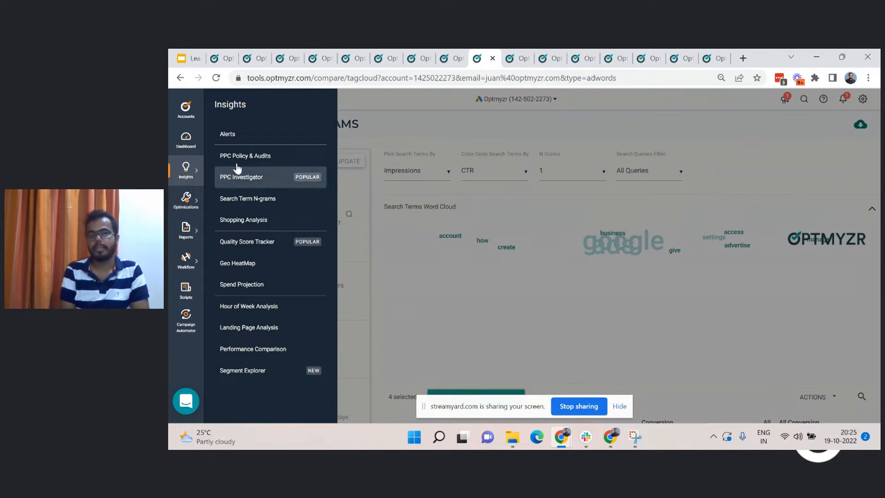
Step: Close the Insights list, open the Demo Audit in PPC Policy & Audits and expand its Ad Groups checks
click(403, 125)
click(512, 58)
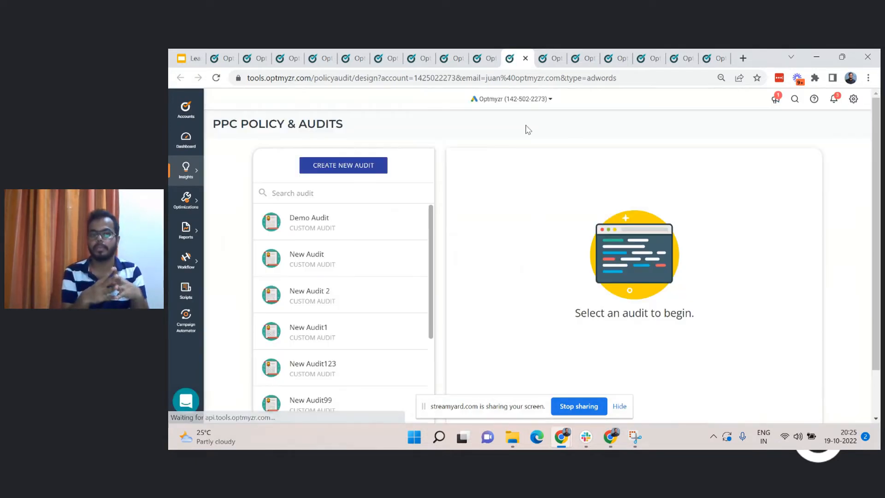
click(371, 230)
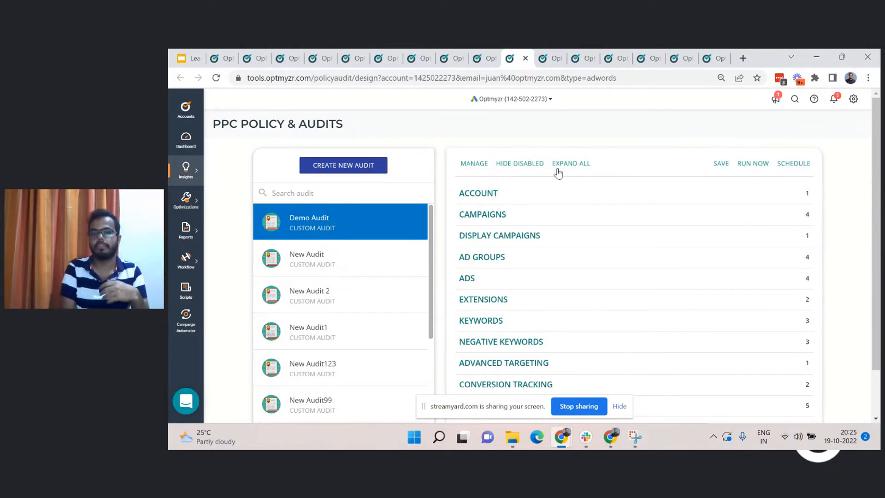
scroll(511, 223, down, 1)
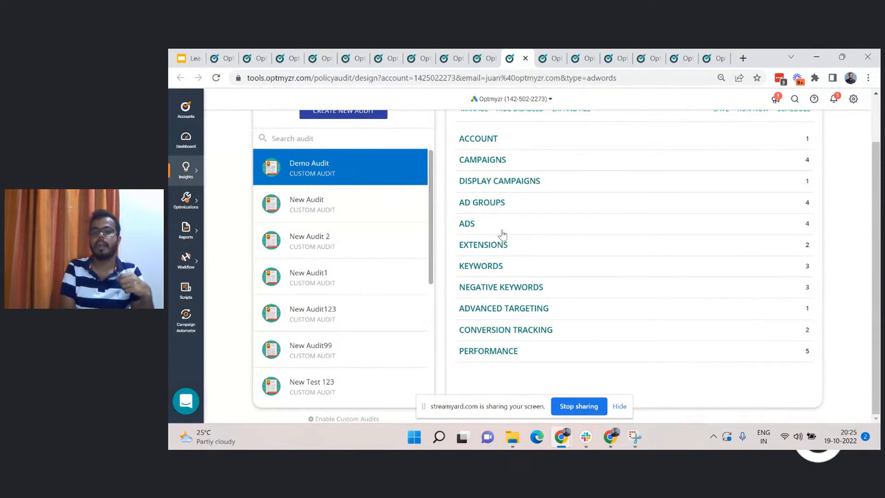
click(505, 202)
scroll(507, 199, down, 1)
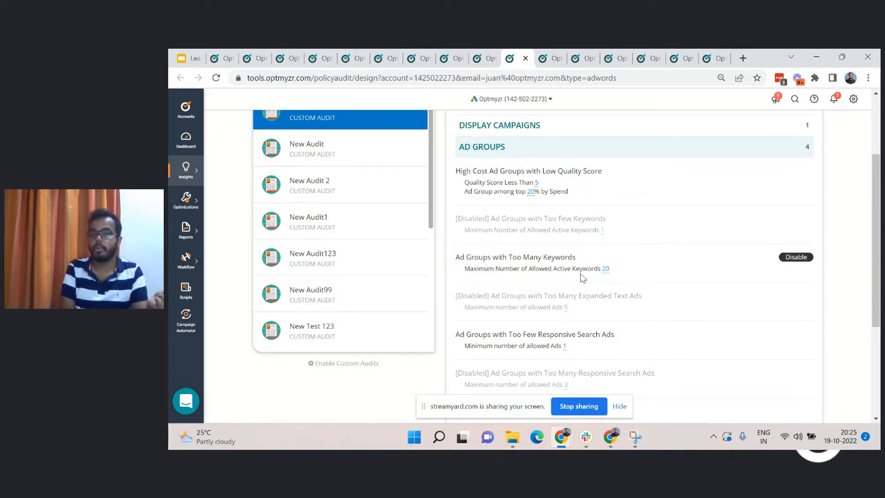
Step: Open the maximum number of allowed active keywords for editing in the too-many-keywords check and discard the entry
click(605, 268)
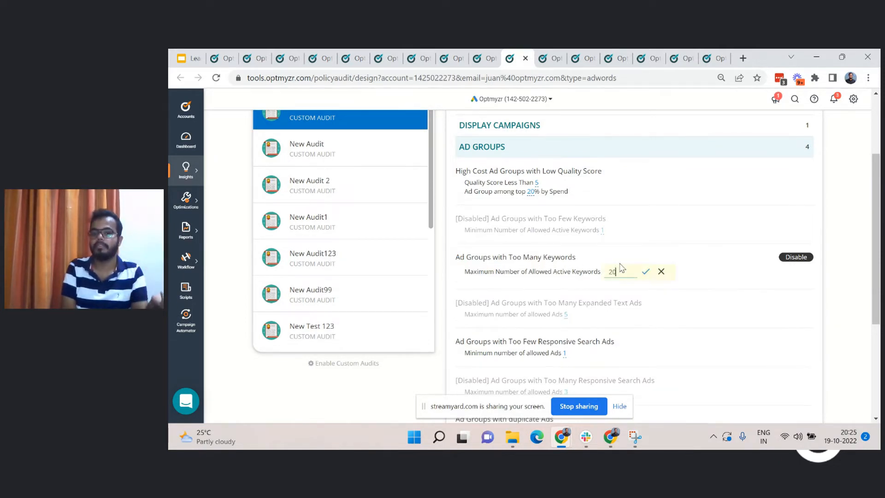
text(hh)
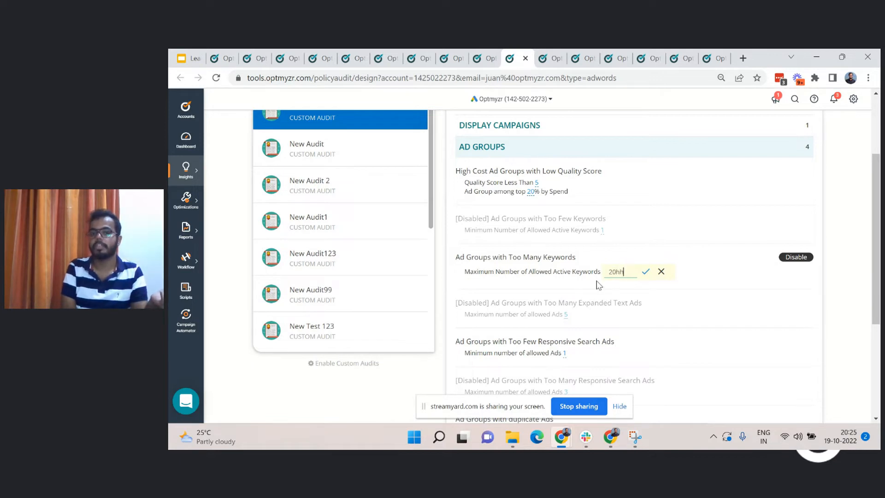
text(h)
click(561, 278)
Step: Review the remaining Ad Groups checks, and expand and read the Keywords checks of the Demo Audit
scroll(563, 278, down, 3)
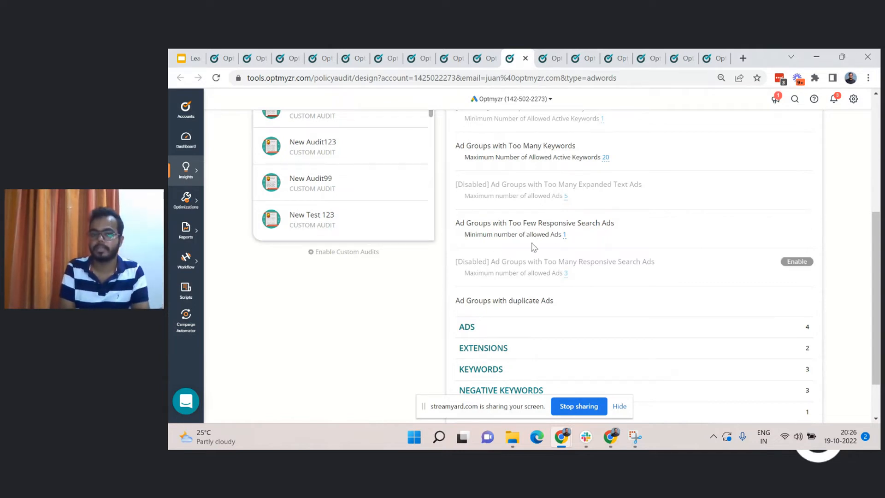
mouse_move(525, 224)
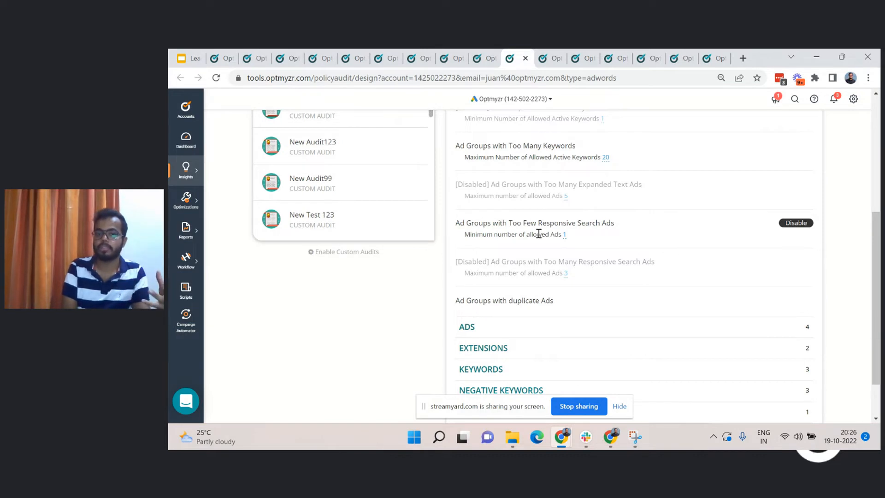
scroll(539, 233, down, 1)
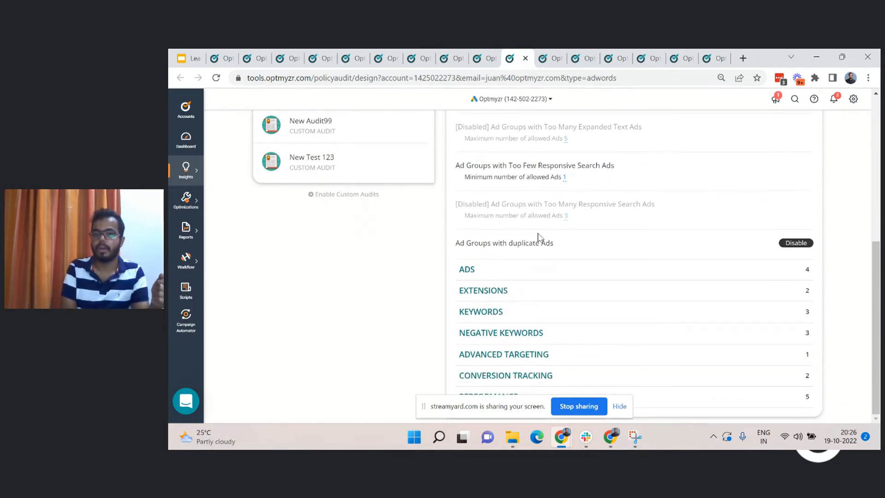
click(517, 311)
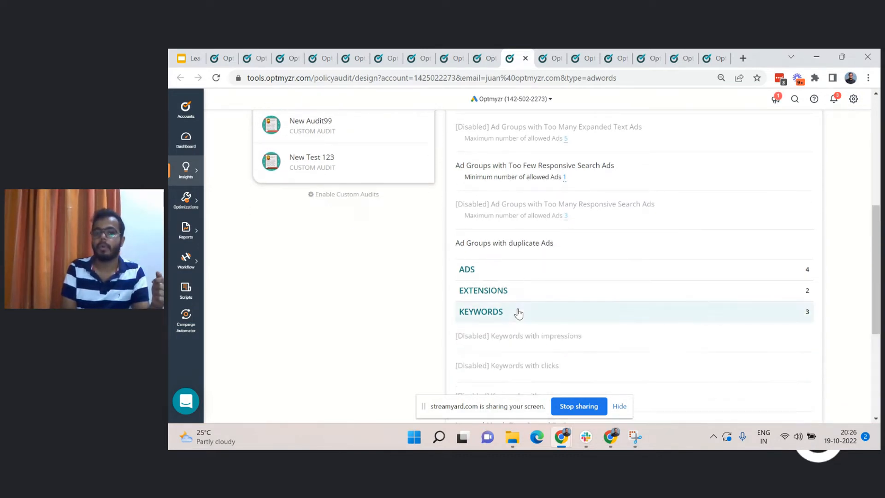
scroll(525, 299, down, 4)
scroll(516, 277, down, 1)
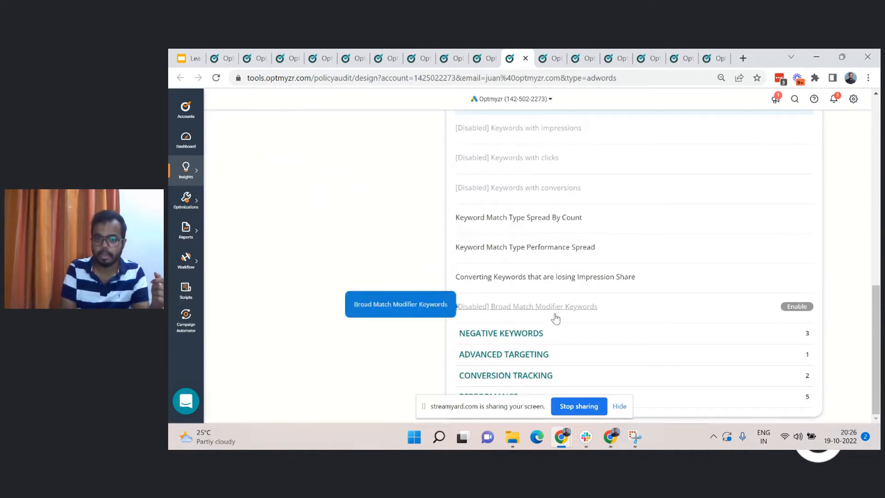
Step: Expand the Negative Keywords checks, review them and return to the start of the audit template
click(542, 339)
scroll(542, 340, down, 3)
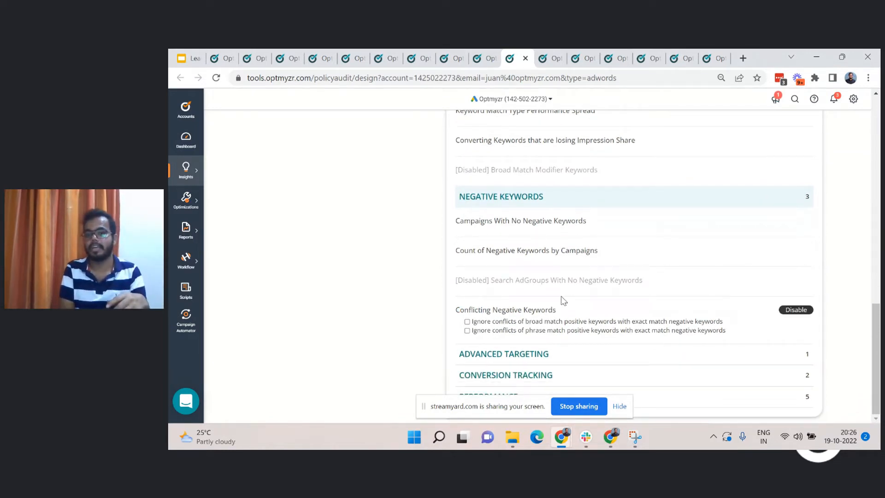
scroll(535, 311, up, 9)
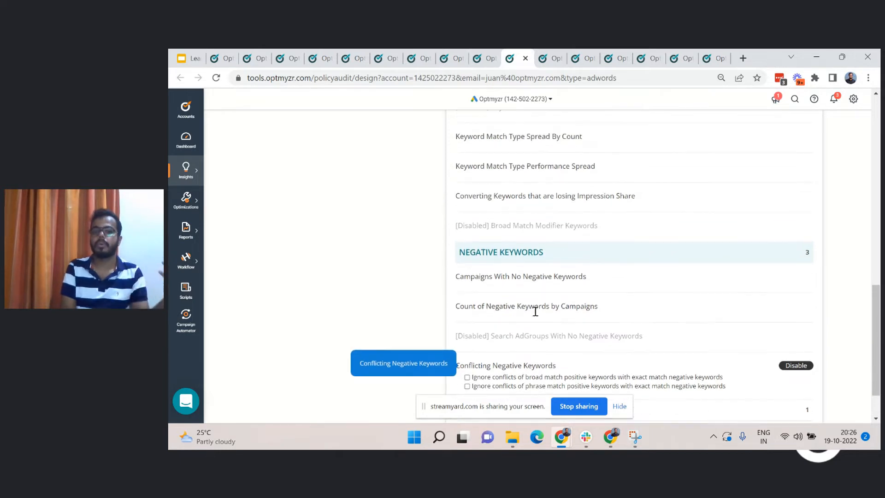
scroll(535, 311, up, 5)
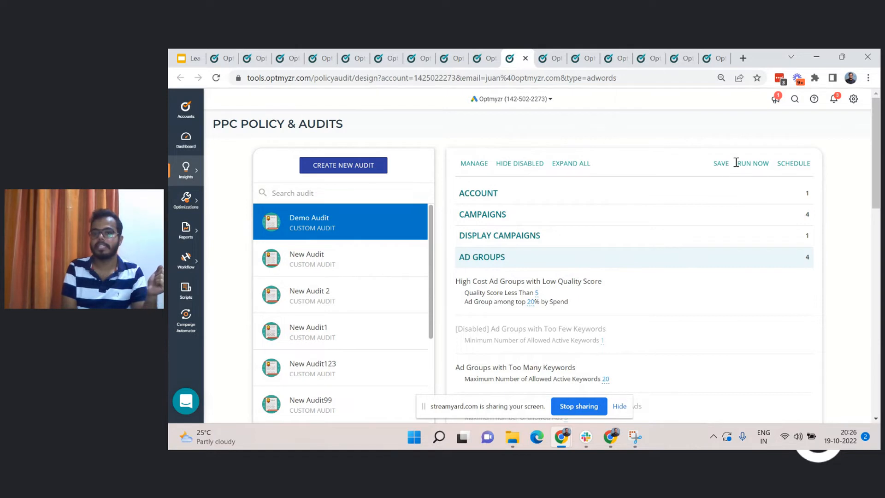
Step: Switch to the Demo Audit results page, reload it and check the audit title and overall grade
click(547, 58)
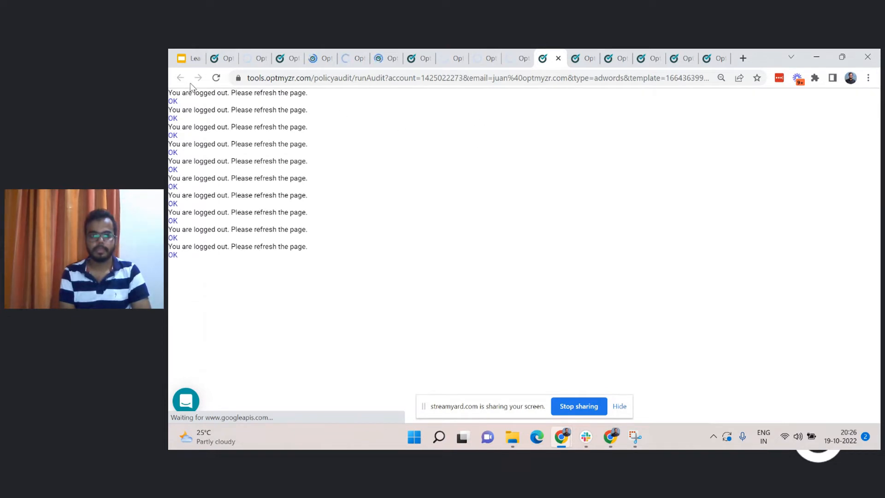
click(217, 79)
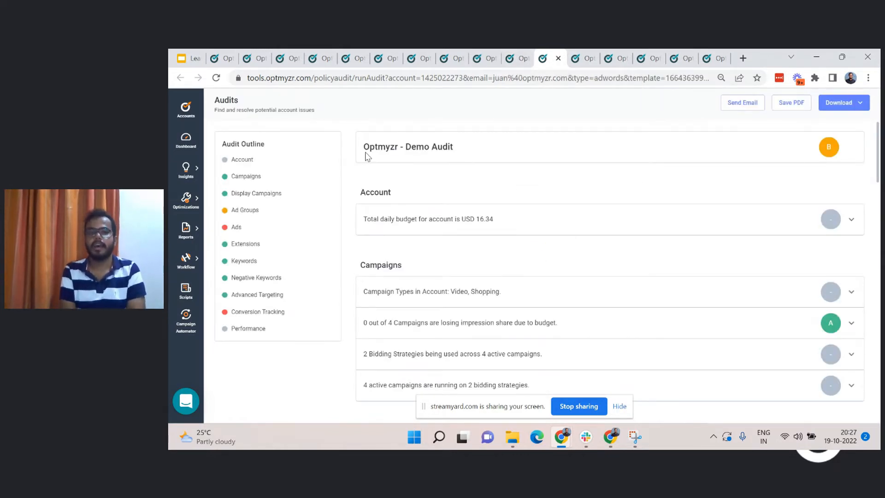
drag(364, 150, 465, 148)
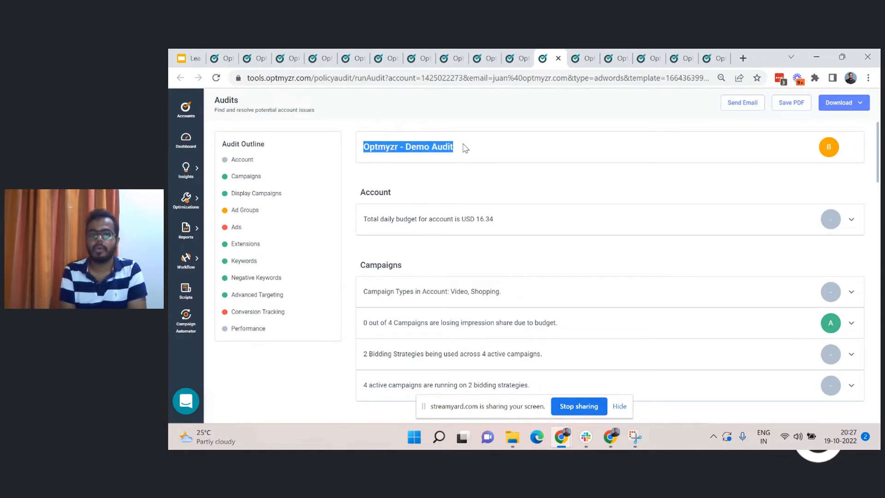
click(828, 147)
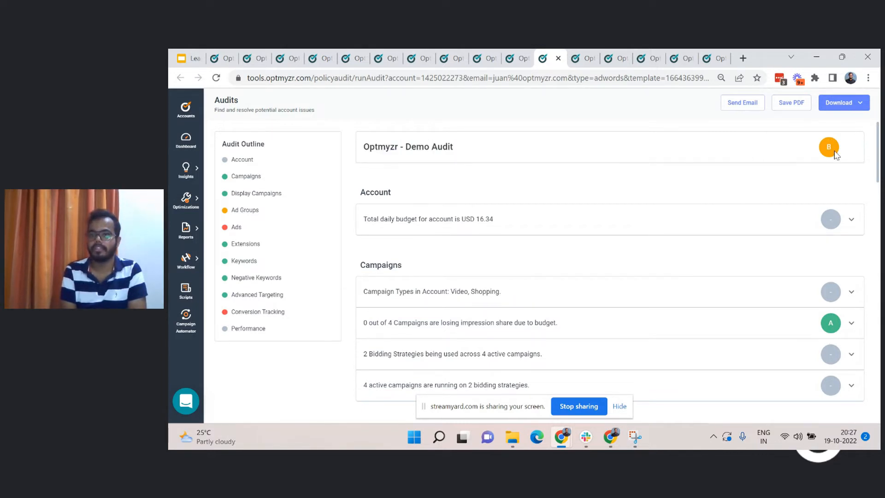
Step: Look over the graded audit sections and expand the Campaigns finding on impression share lost due to budget
scroll(756, 186, down, 9)
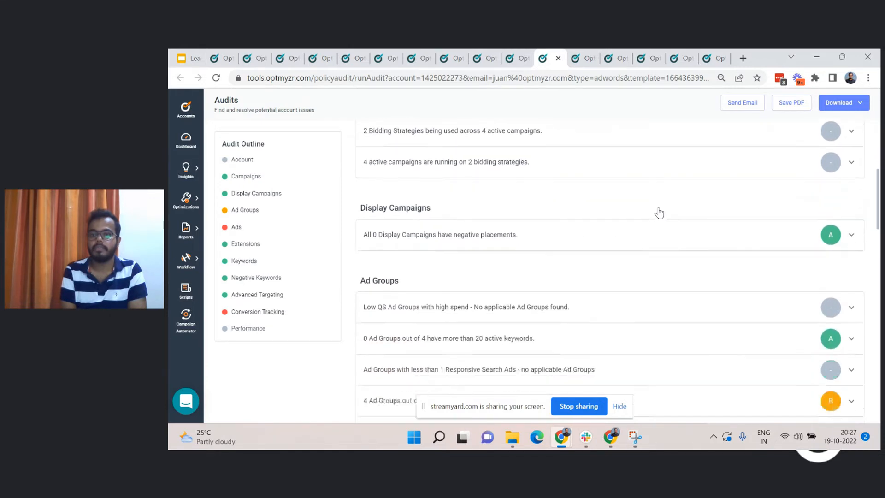
scroll(659, 213, down, 3)
scroll(659, 213, up, 5)
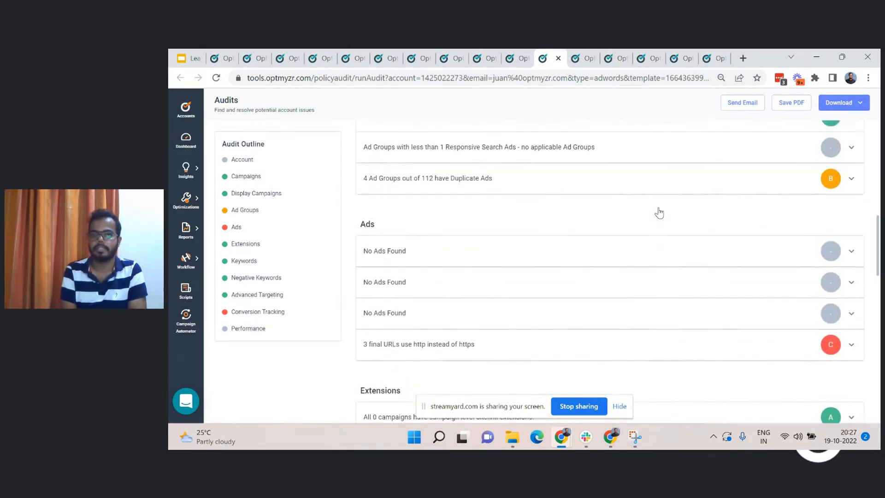
scroll(659, 213, up, 1)
scroll(548, 247, up, 1)
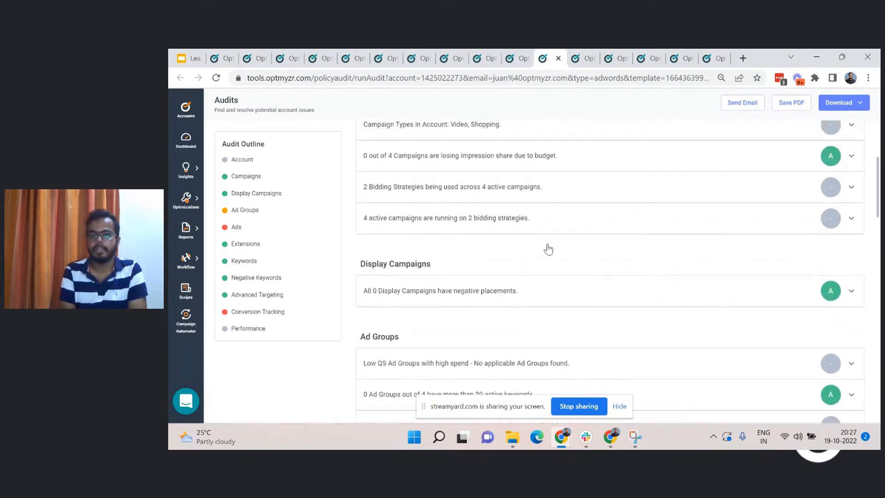
click(464, 159)
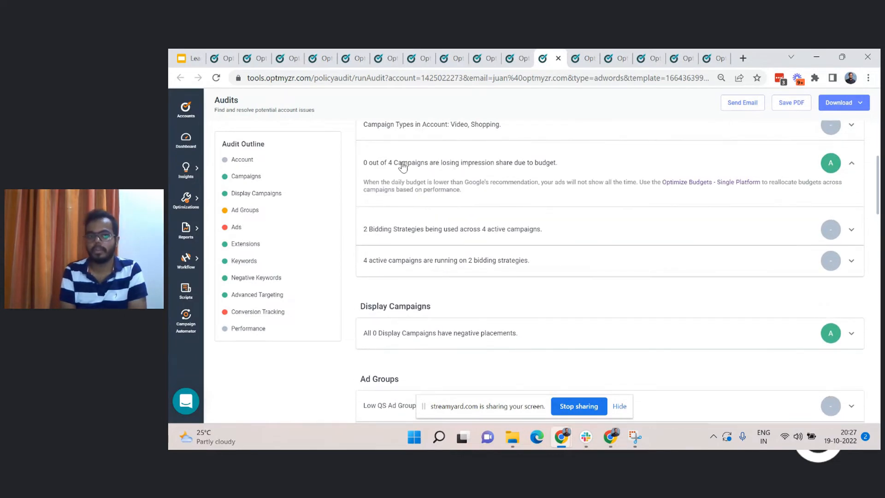
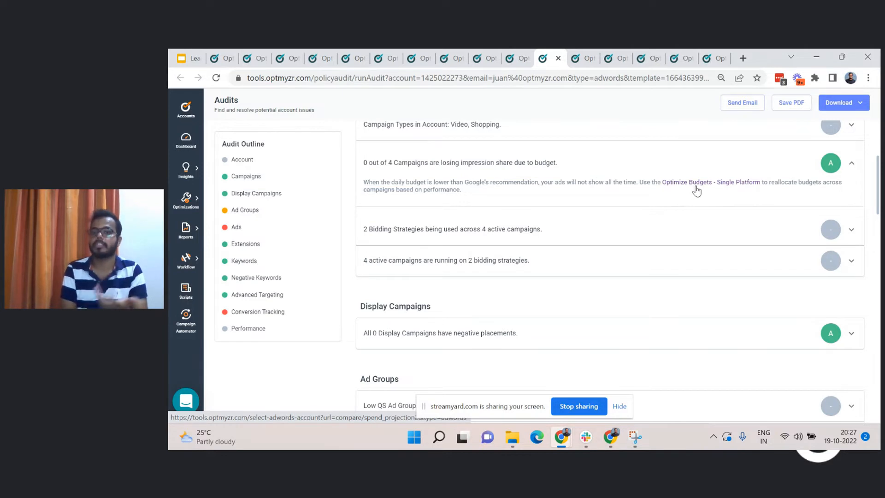
Step: Expand the duplicate ads finding under Ad Groups, inspect the settings of ad group SKAG | wordstream | PHRASE and close them
scroll(499, 190, down, 3)
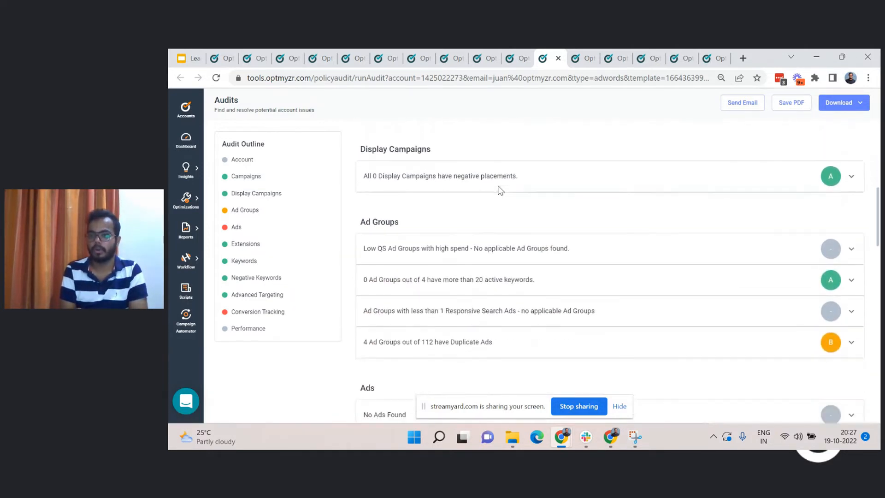
scroll(500, 190, down, 3)
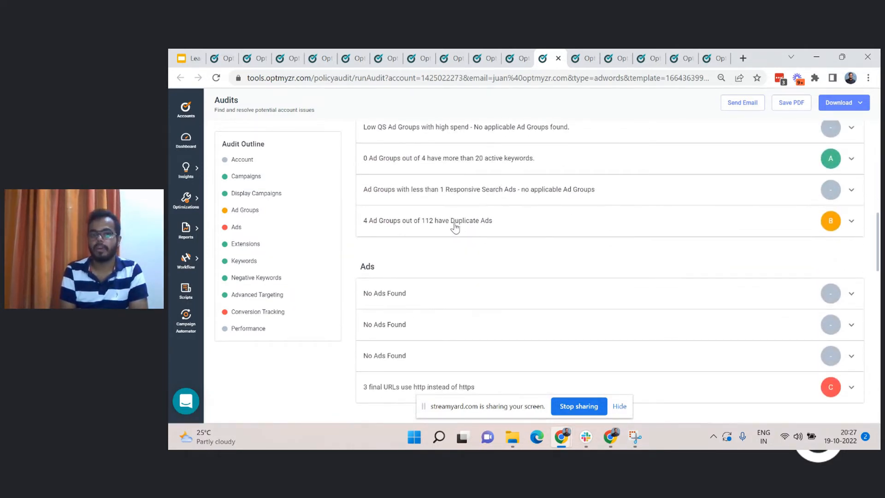
click(455, 225)
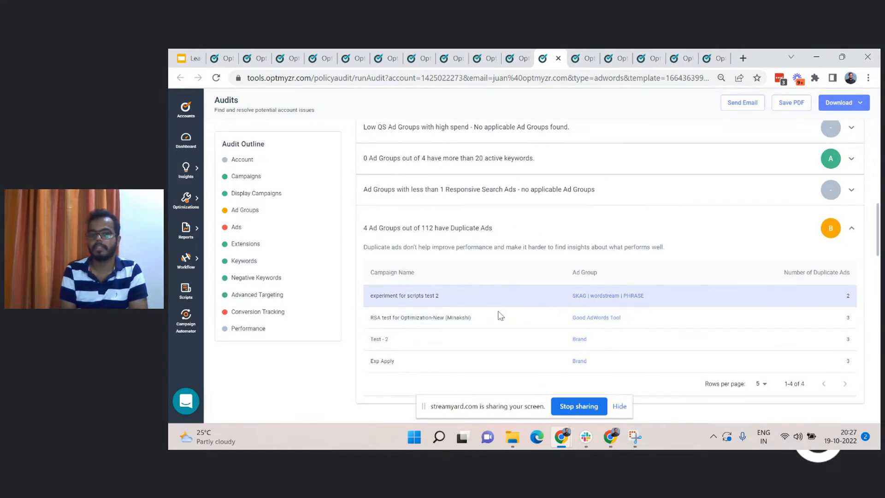
scroll(507, 313, down, 1)
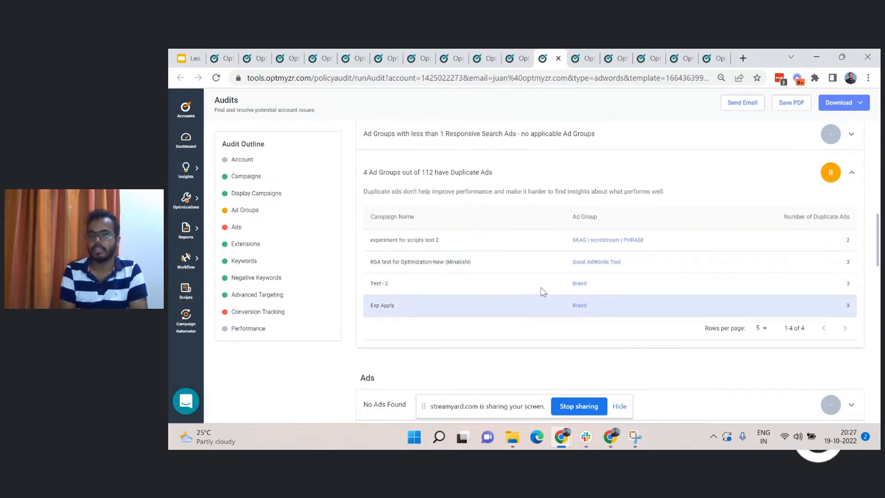
click(615, 240)
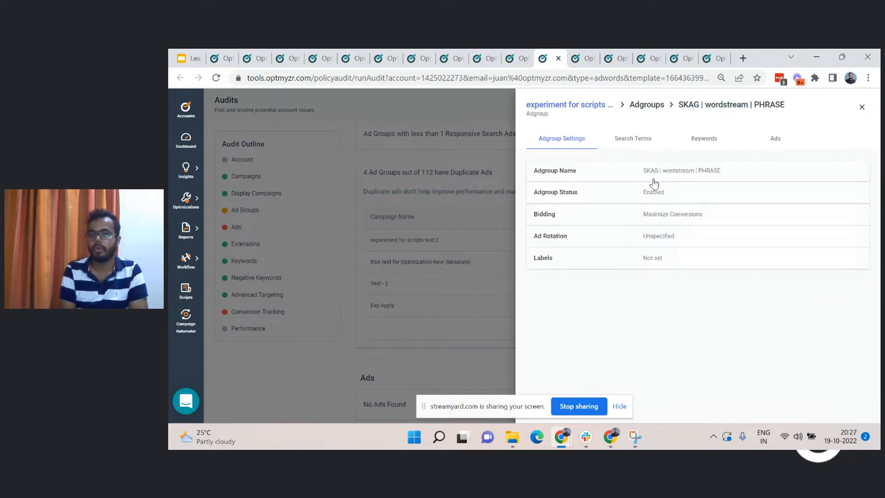
click(860, 110)
Step: Review the remaining audit results from Ads through Performance and return to the start of the report
scroll(692, 207, down, 6)
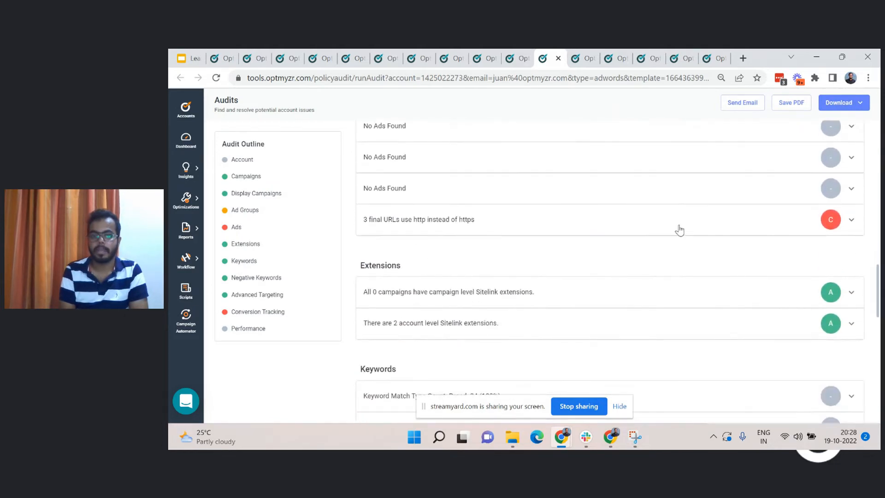
scroll(624, 220, down, 10)
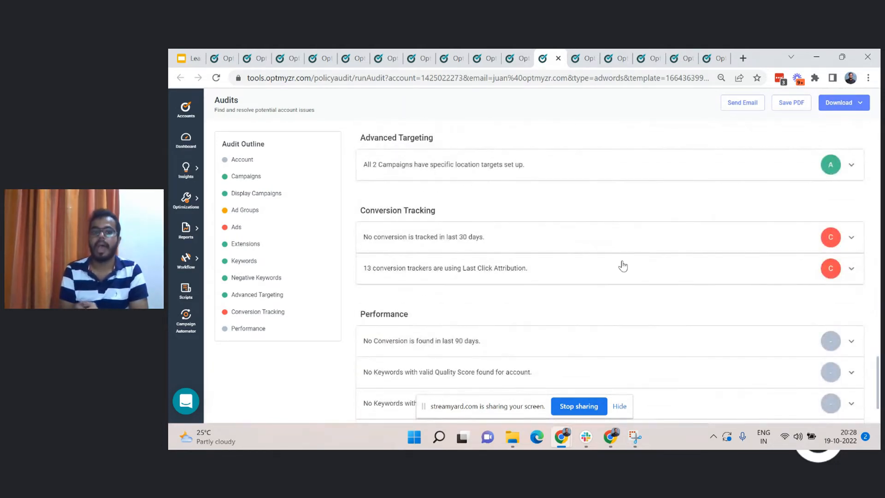
scroll(621, 262, up, 12)
scroll(622, 264, up, 12)
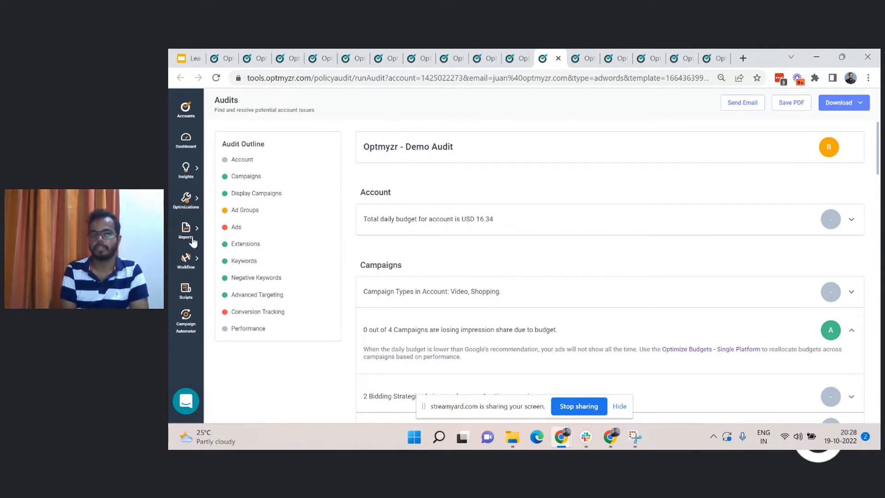
Step: Reopen the Demo Audit template in PPC Policy & Audits, try to schedule it, and save the template
click(516, 58)
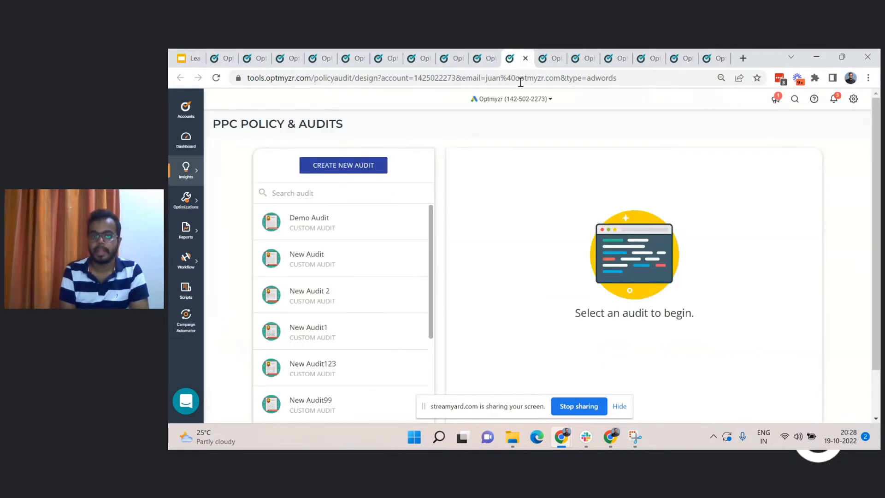
click(356, 222)
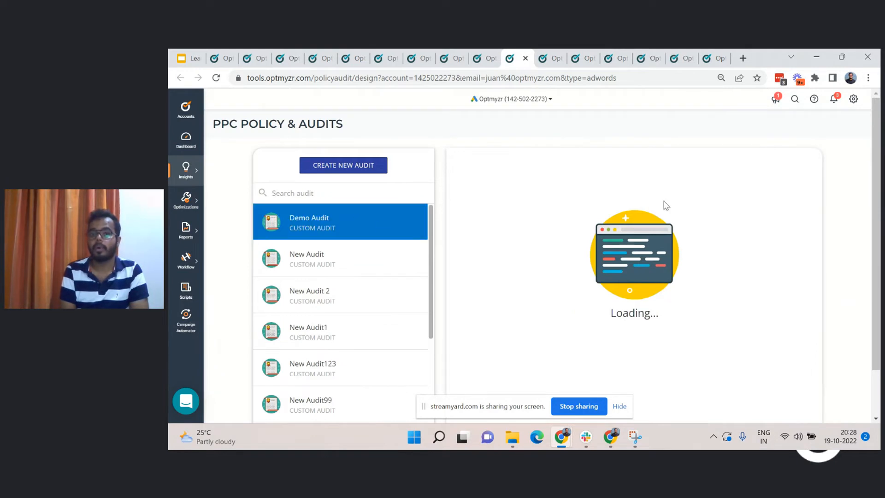
click(790, 165)
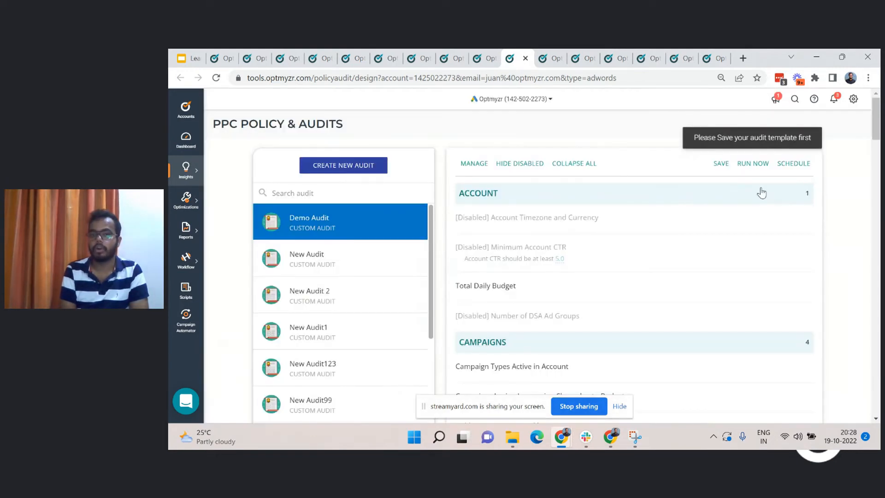
click(722, 165)
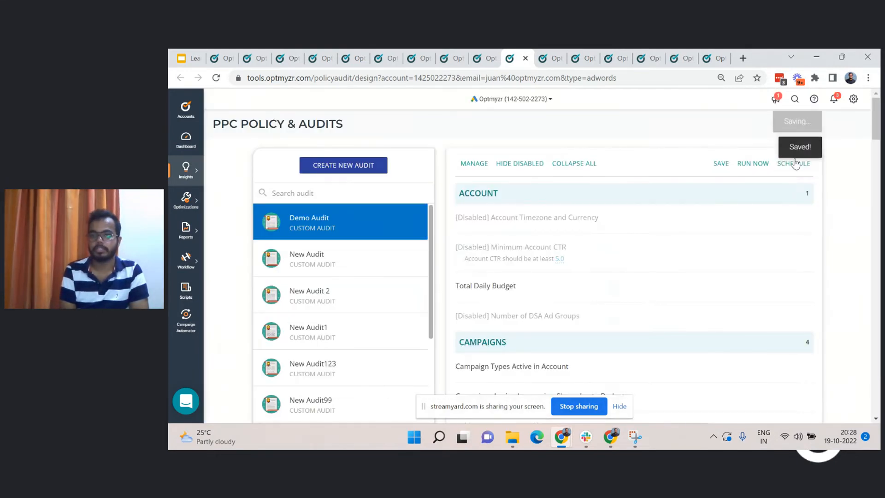
Step: Check the week and month sending options in the Demo Audit's schedule settings, and close them without scheduling
click(795, 164)
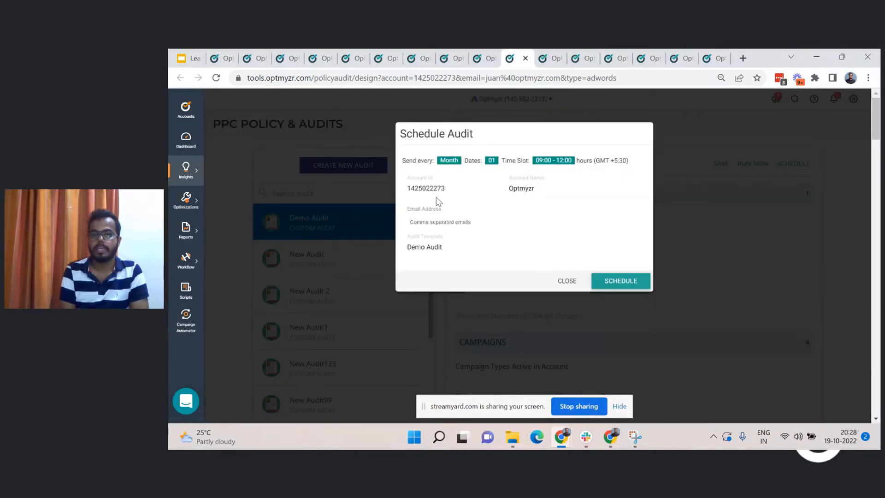
click(454, 161)
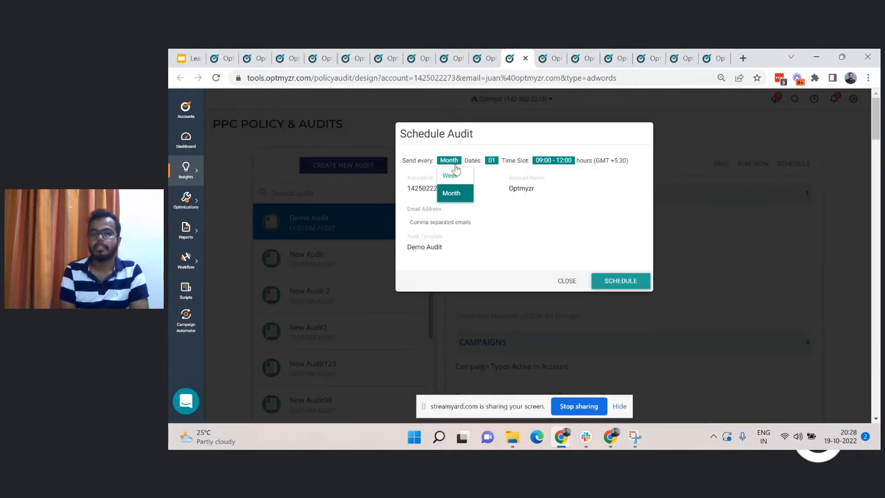
click(506, 204)
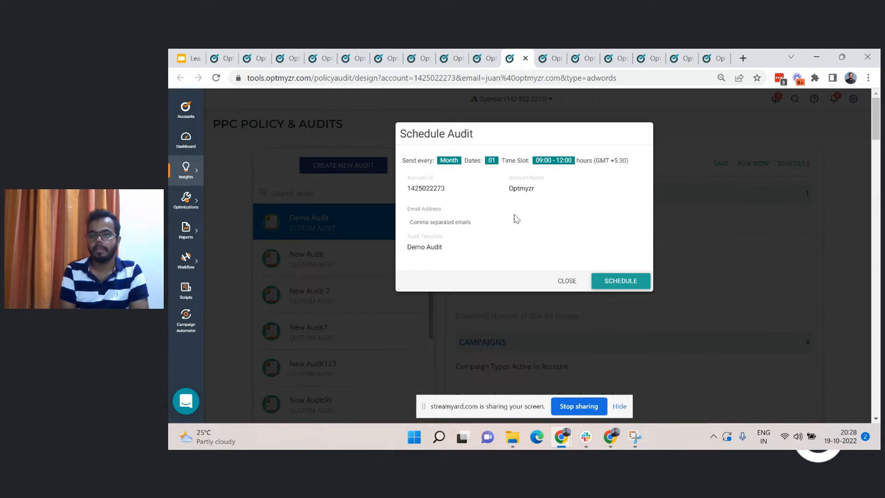
click(567, 280)
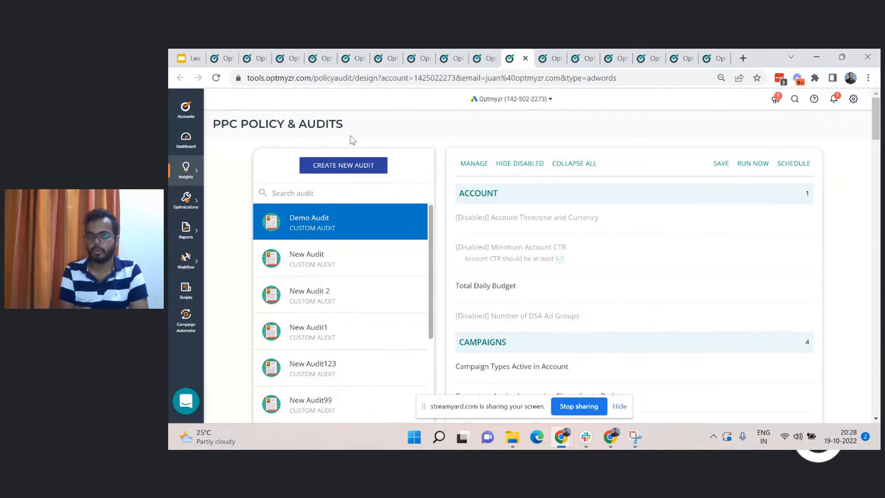
Step: Look through the Optimizations tools for keywords, manual bidding, automated bidding and ads, and the Rule Engine's global strategies
click(194, 171)
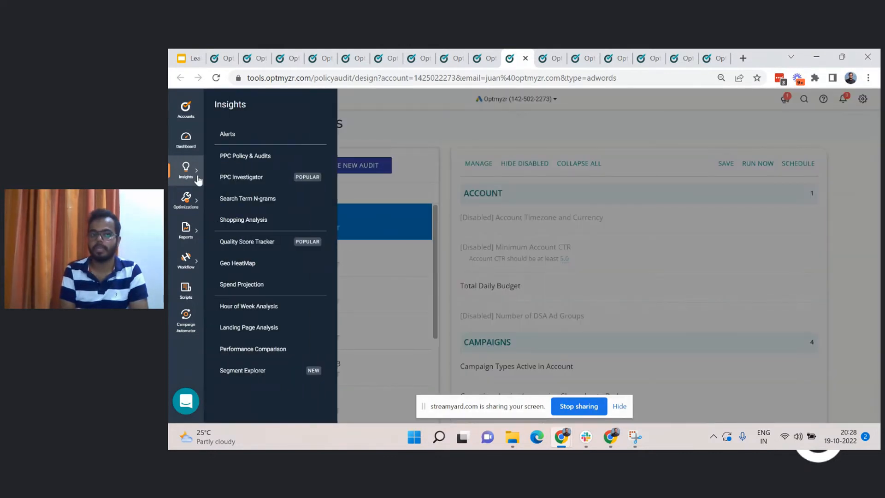
click(194, 209)
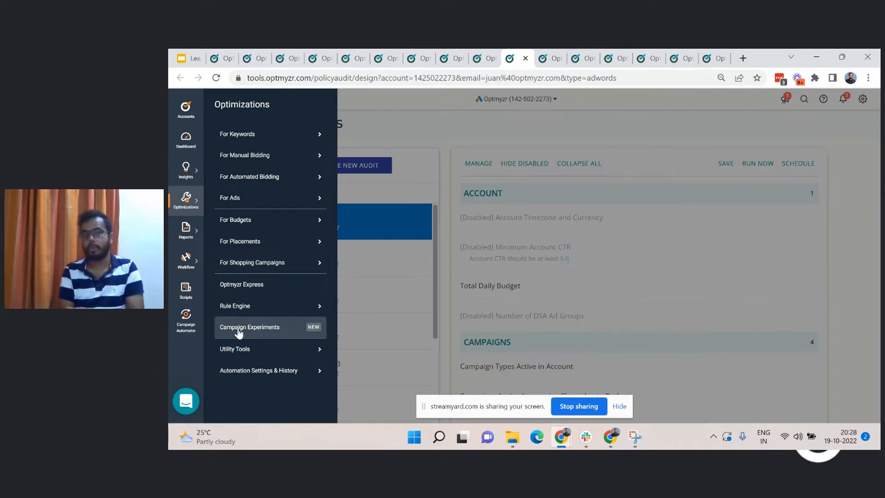
click(242, 316)
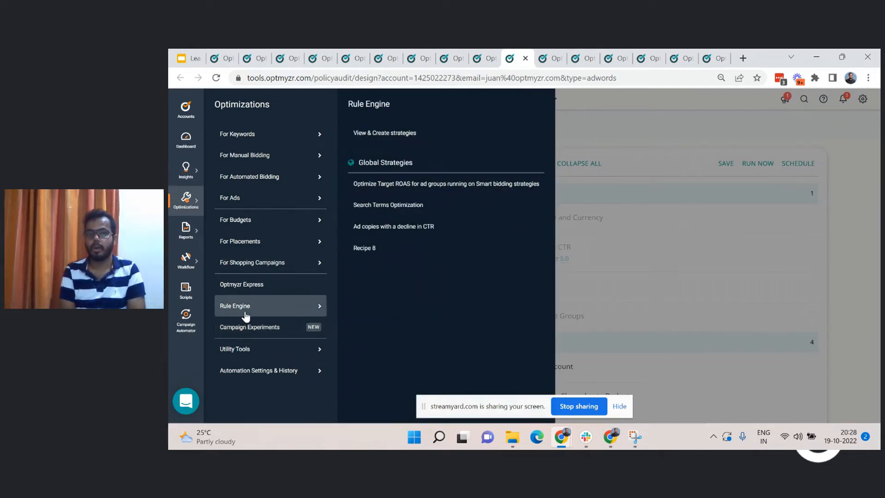
click(278, 138)
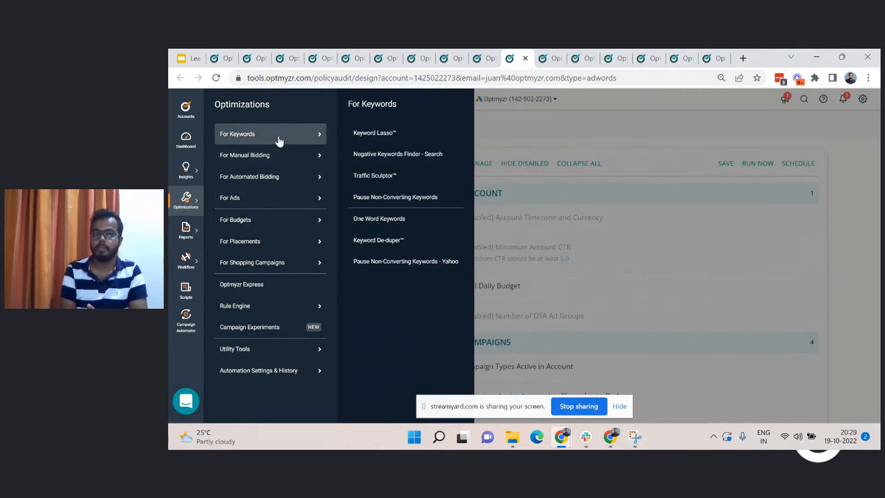
click(314, 165)
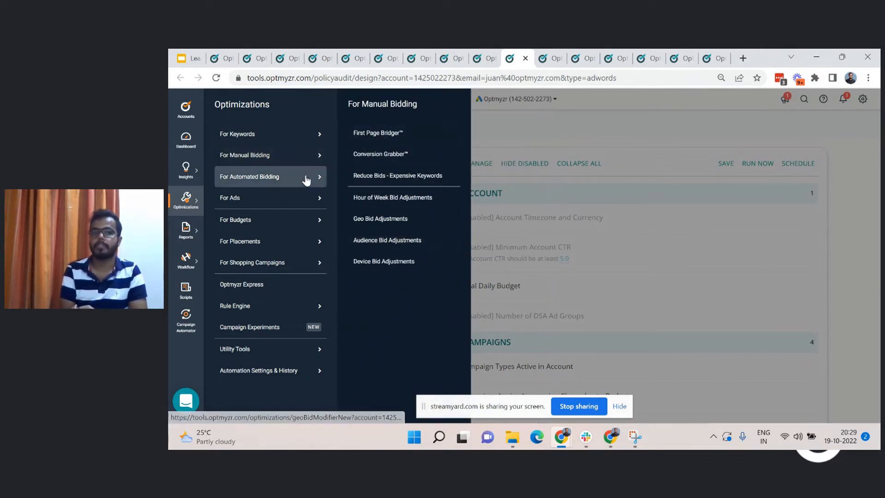
click(324, 184)
click(318, 199)
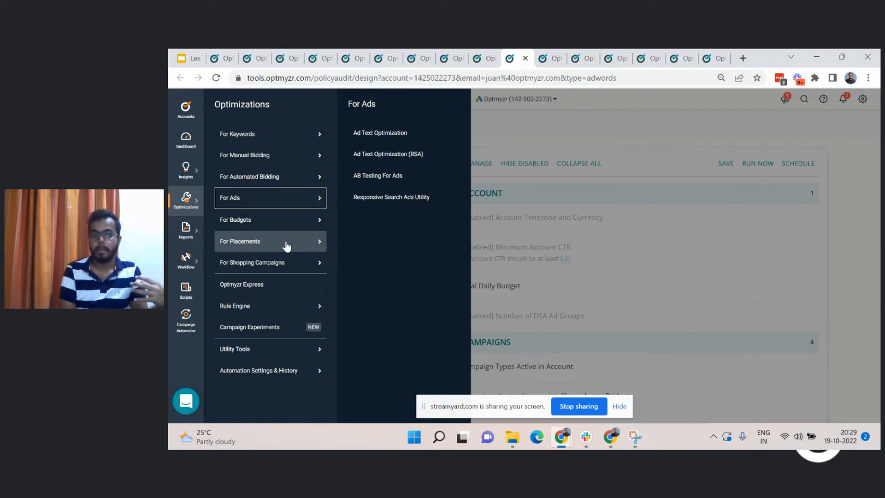
click(283, 309)
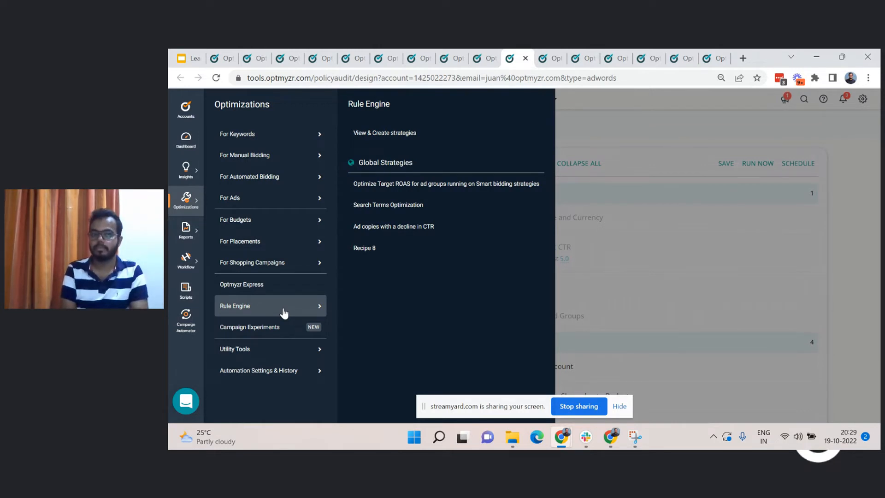
Step: Go to the open Rule Engine page and start a new strategy based on an Optmyzr recommended strategy
click(543, 56)
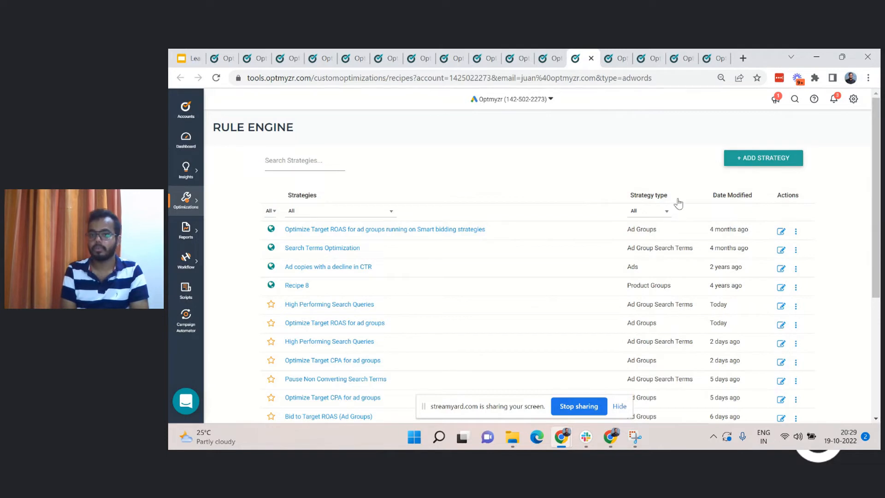
click(753, 163)
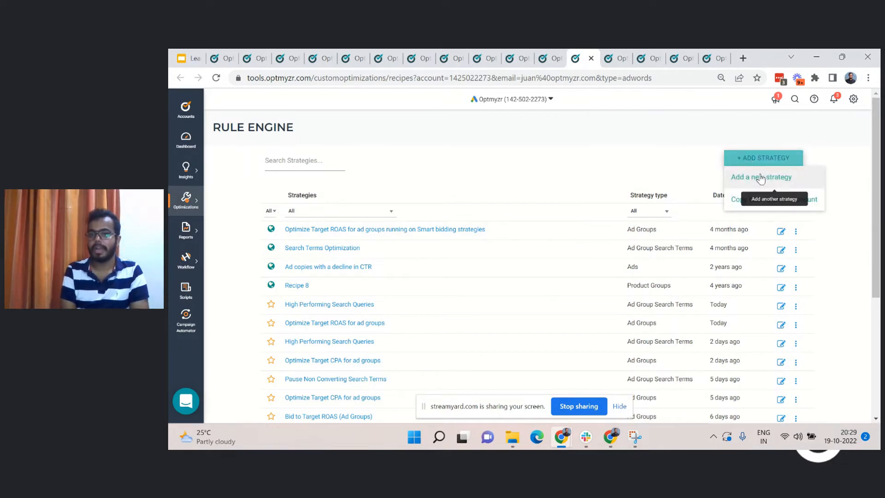
click(772, 195)
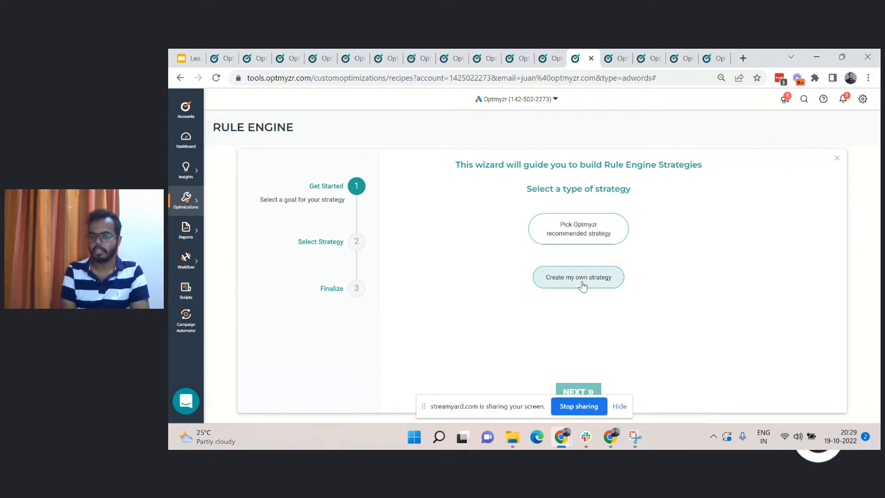
click(577, 245)
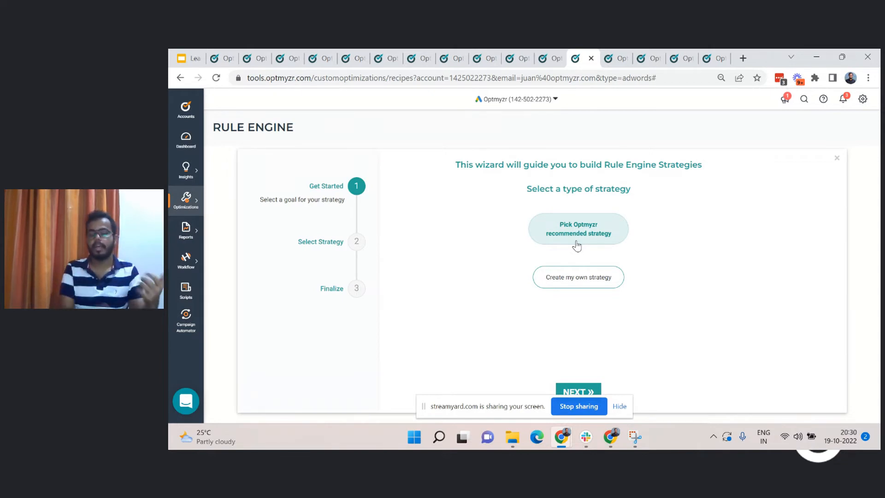
click(577, 391)
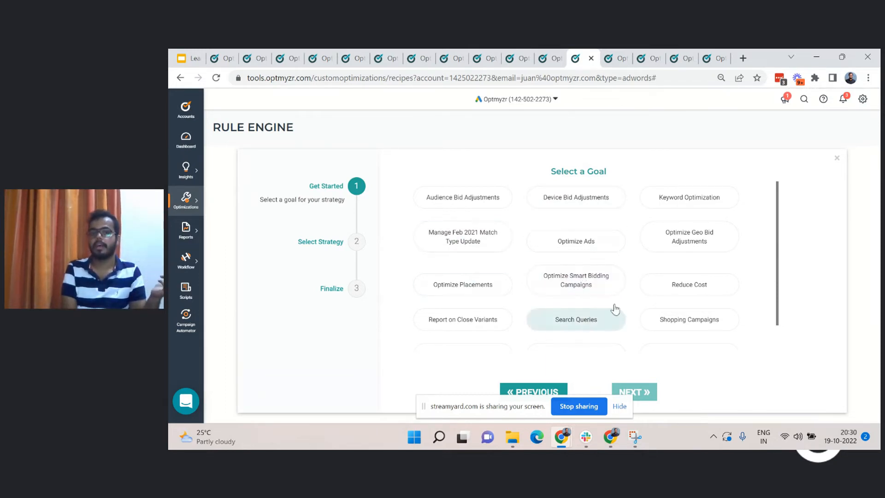
Step: Examine the available strategy goals, trying out Audience Bid Adjustments, Keyword Optimization, Optimize Ads and Reduce Cost
scroll(506, 295, down, 1)
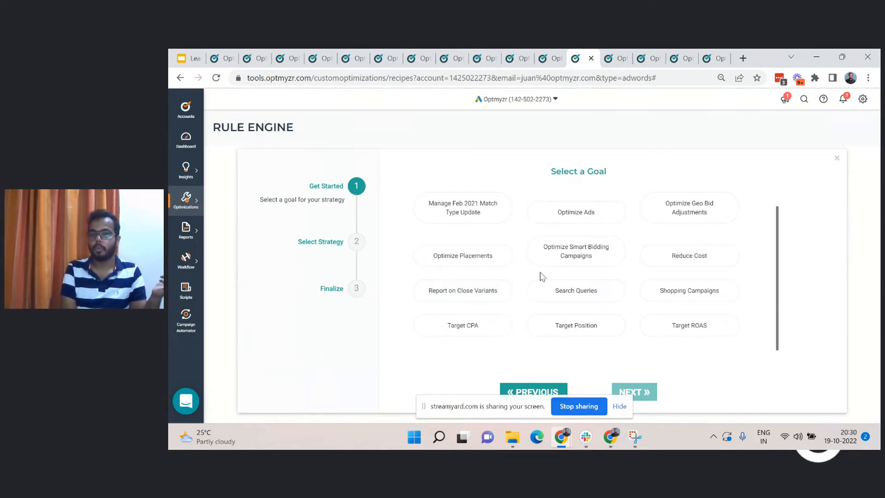
scroll(470, 221, up, 1)
click(460, 206)
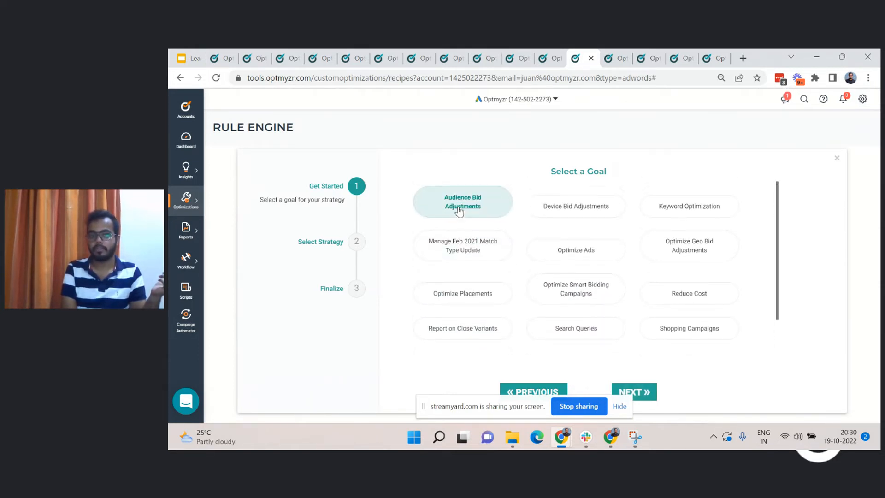
click(538, 204)
click(690, 207)
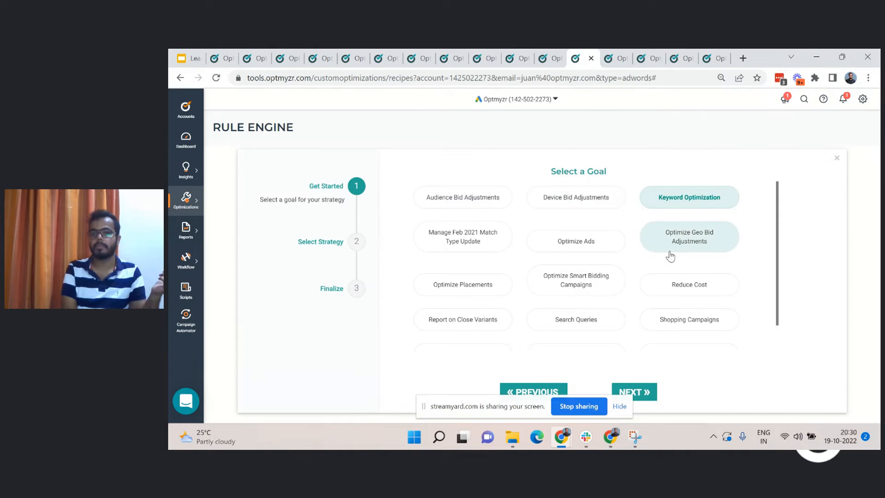
click(607, 248)
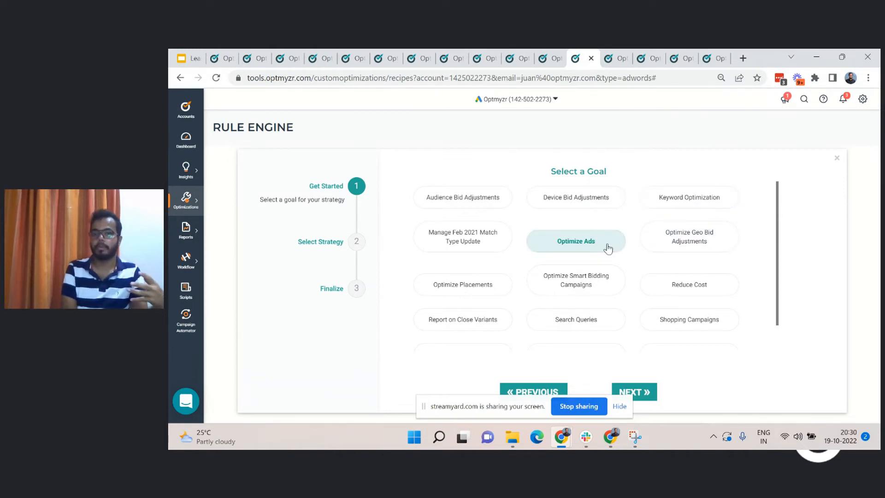
click(660, 297)
scroll(660, 297, down, 1)
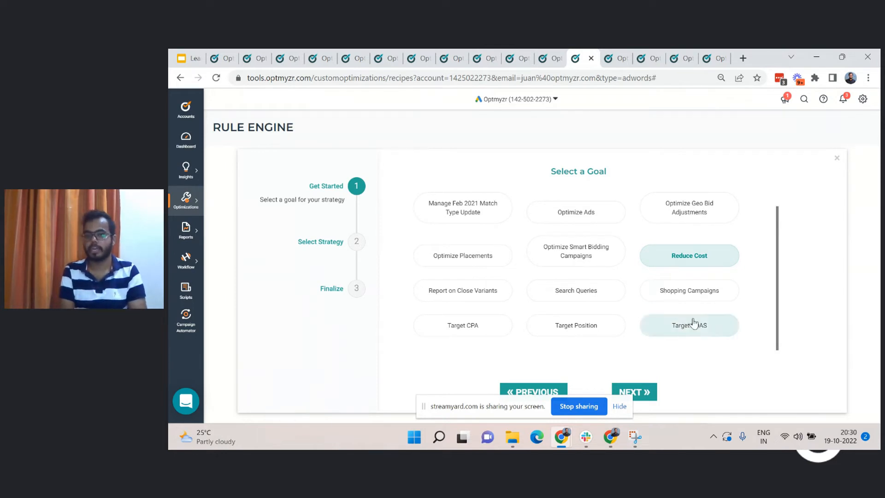
scroll(456, 240, up, 1)
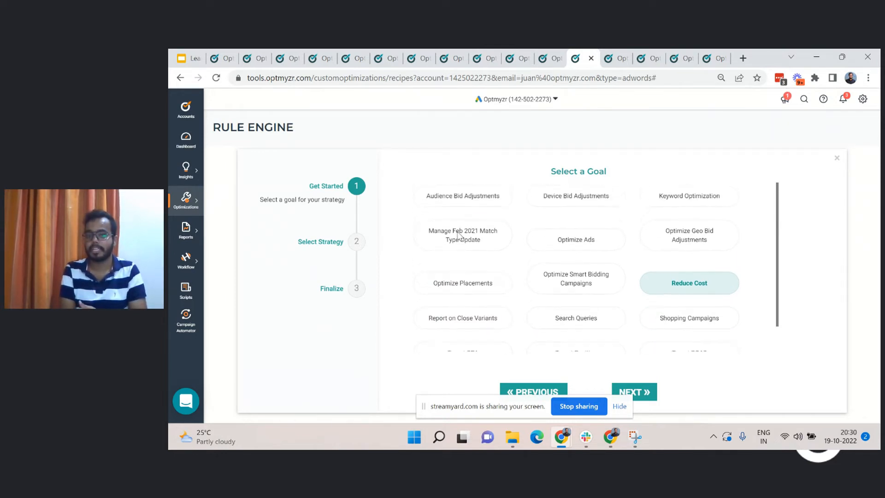
Step: Choose Optimize Ads as the goal and Report for disapproved ads as the recommended strategy
click(597, 255)
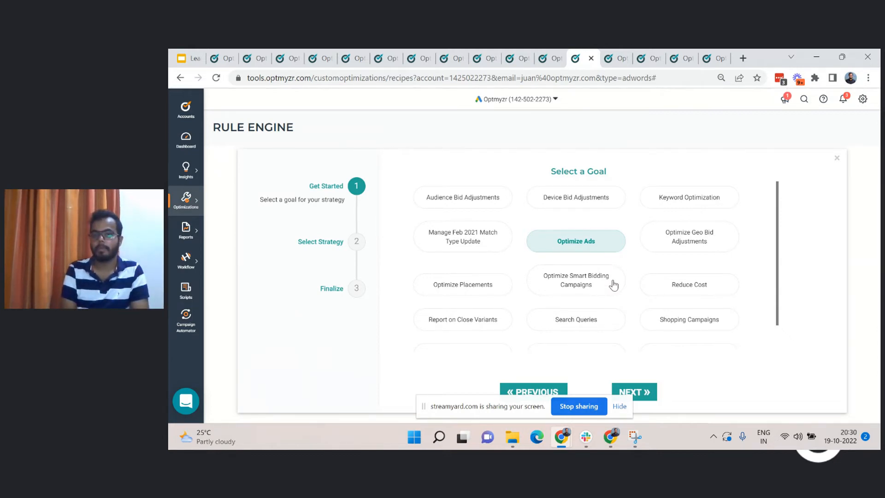
click(647, 391)
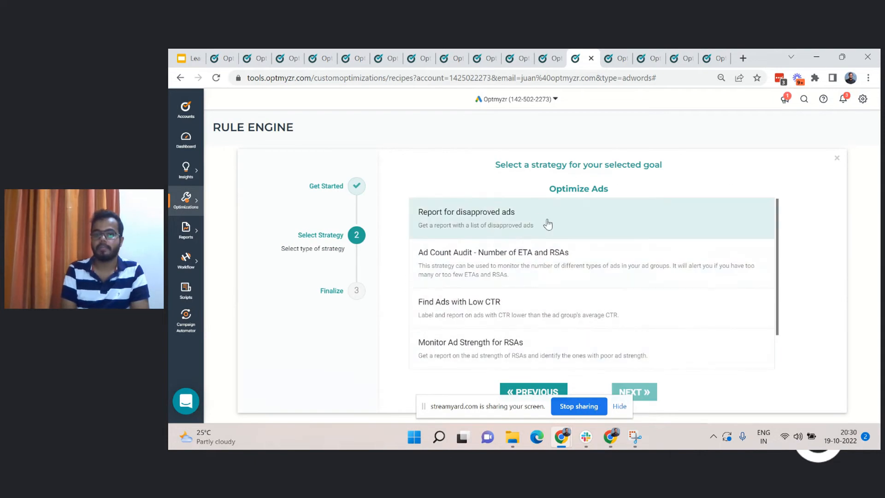
scroll(588, 332, down, 1)
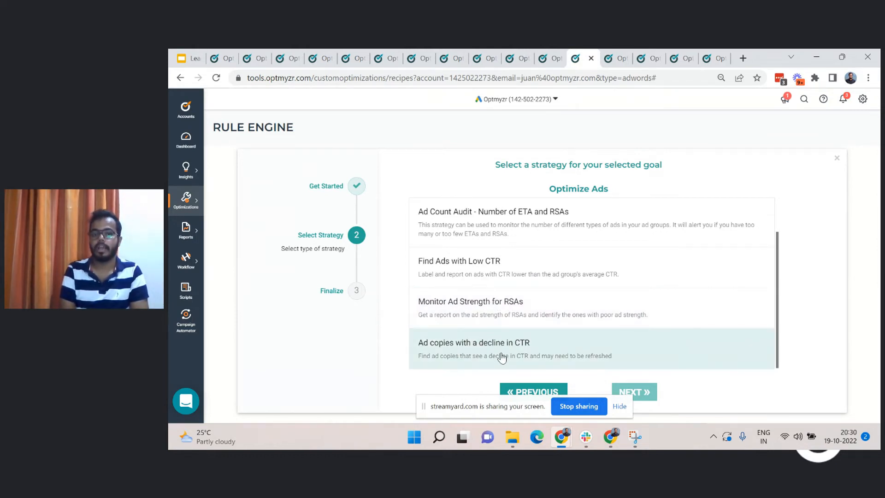
scroll(498, 359, up, 1)
scroll(507, 362, down, 1)
scroll(509, 358, up, 1)
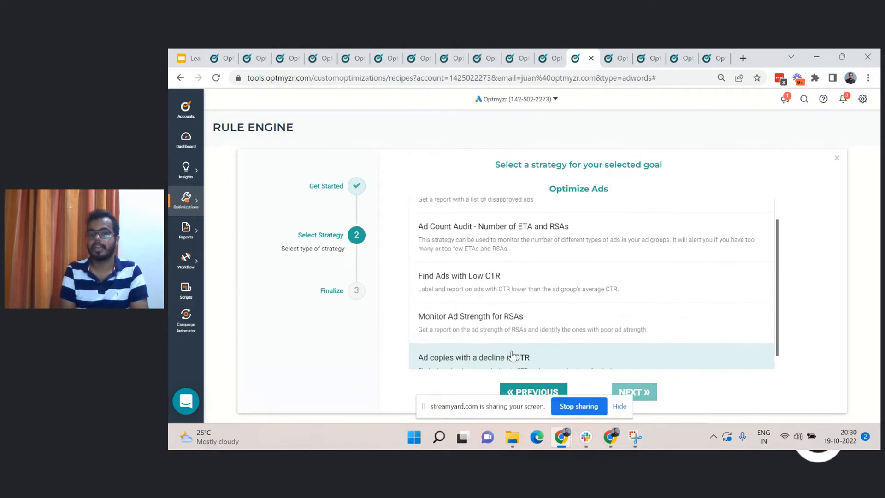
click(490, 223)
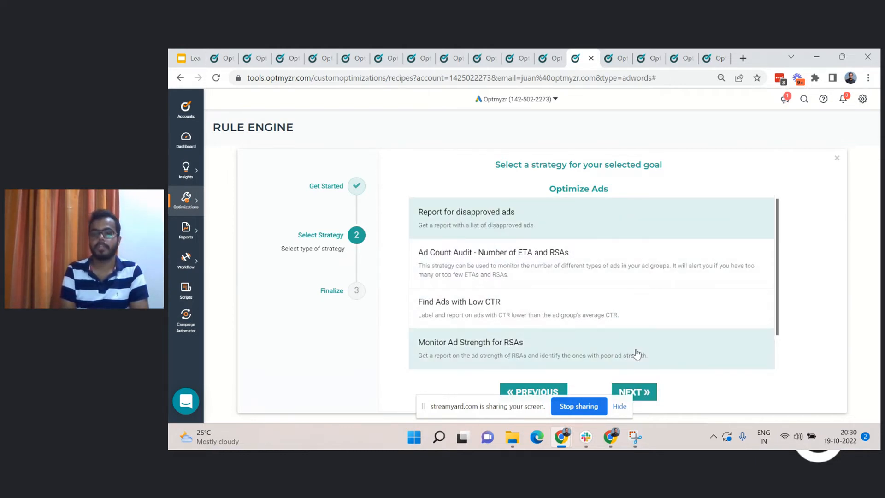
click(635, 392)
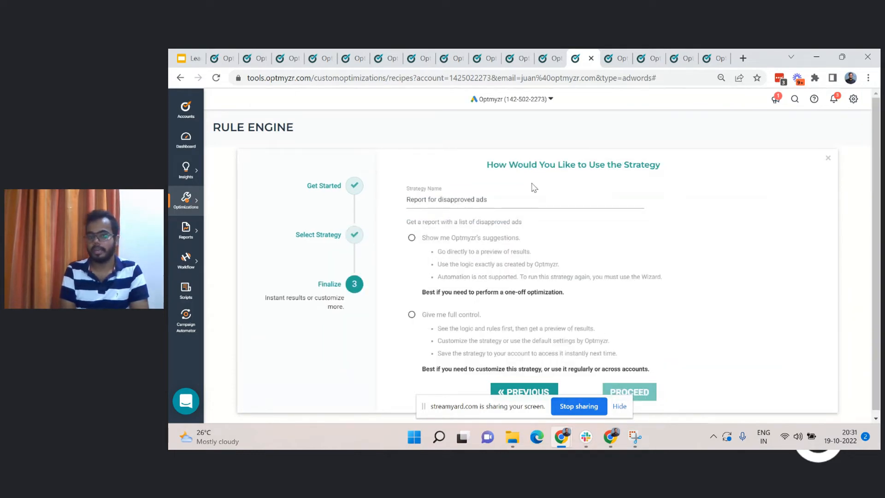
Step: Finalize the Report for disapproved ads strategy with the "Give me full control" option and proceed to its rules
click(452, 239)
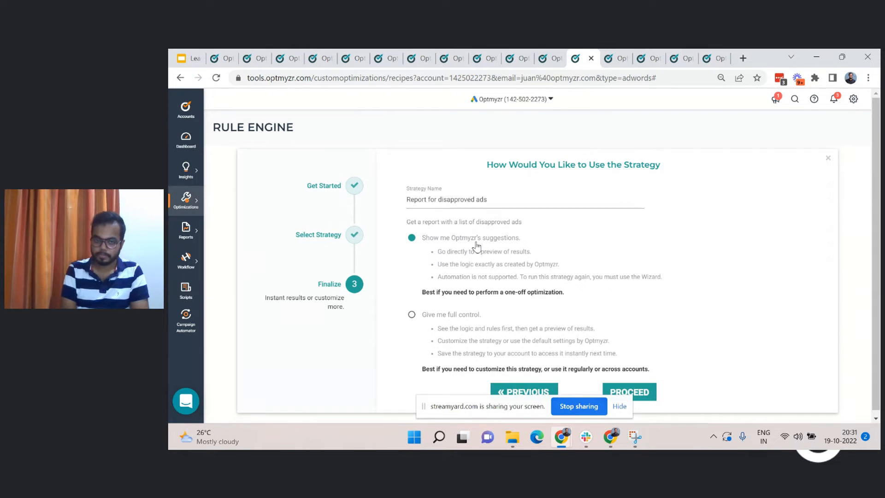
click(450, 320)
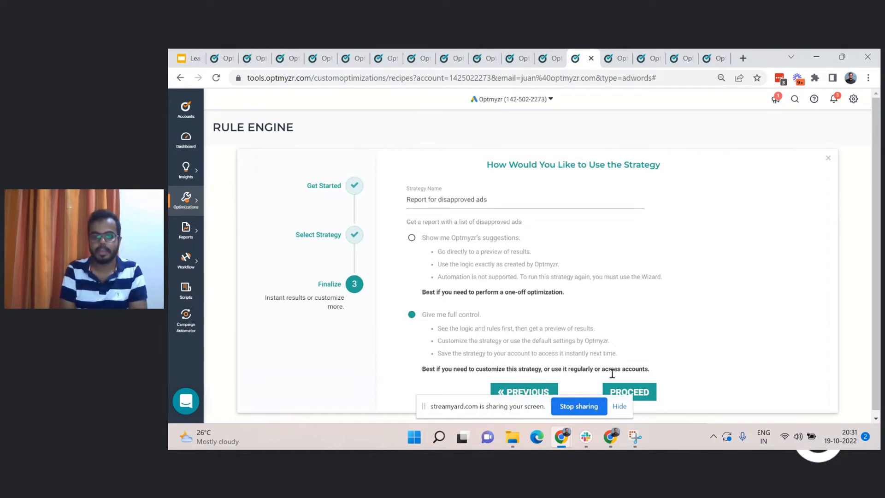
click(630, 392)
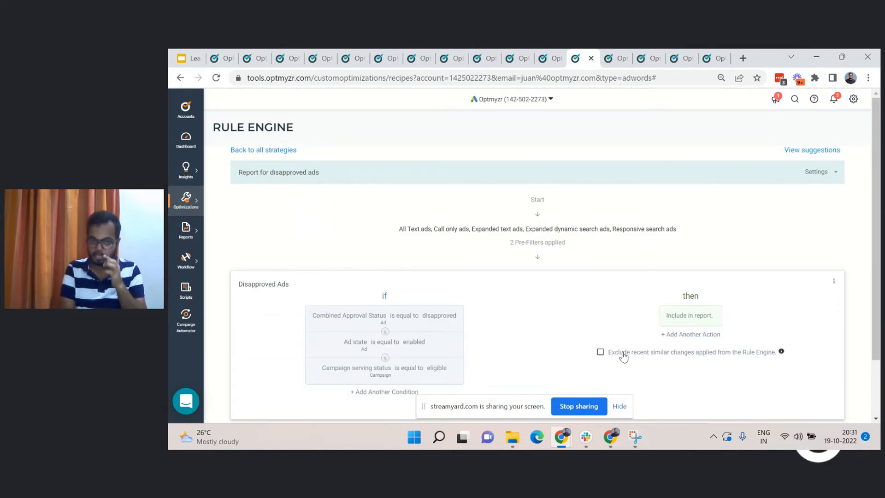
Step: Review the ad types the strategy covers and the Disapproved Ads rule's conditions and action
scroll(529, 310, down, 1)
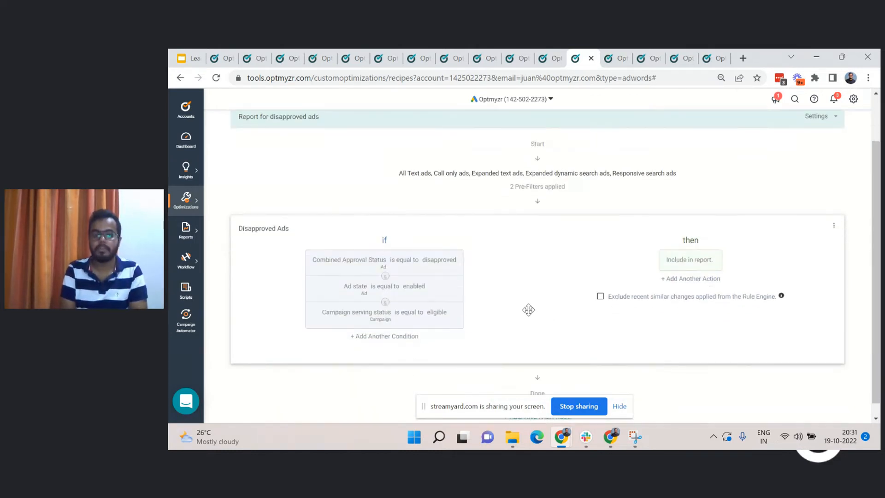
drag(402, 173, 664, 170)
click(664, 169)
triple_click(664, 170)
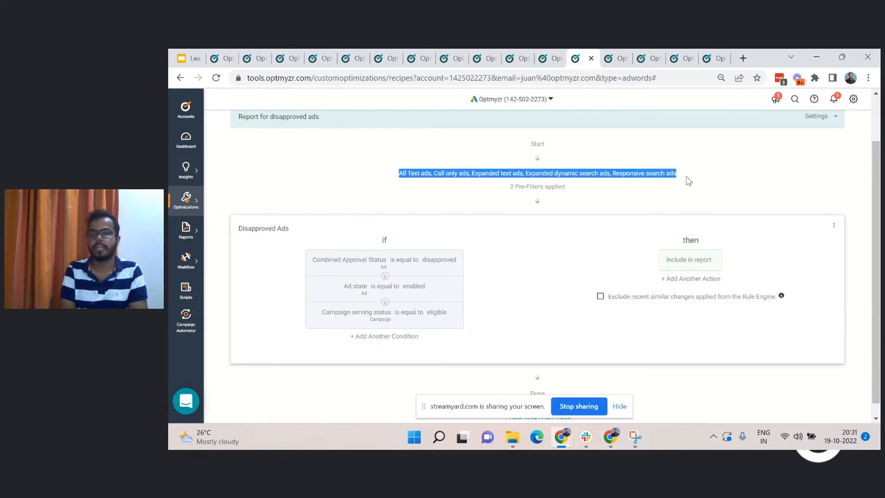
click(688, 180)
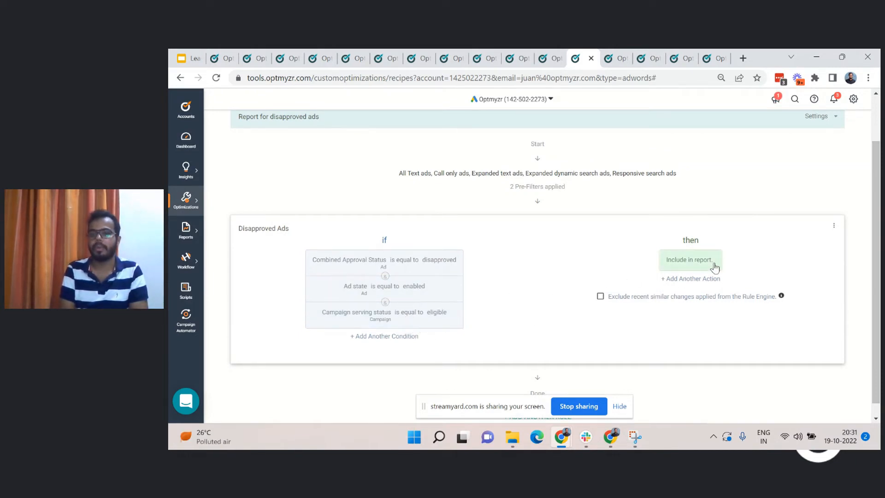
Step: Start another condition for the Disapproved Ads rule and check which entity levels a single metric can apply to
click(393, 343)
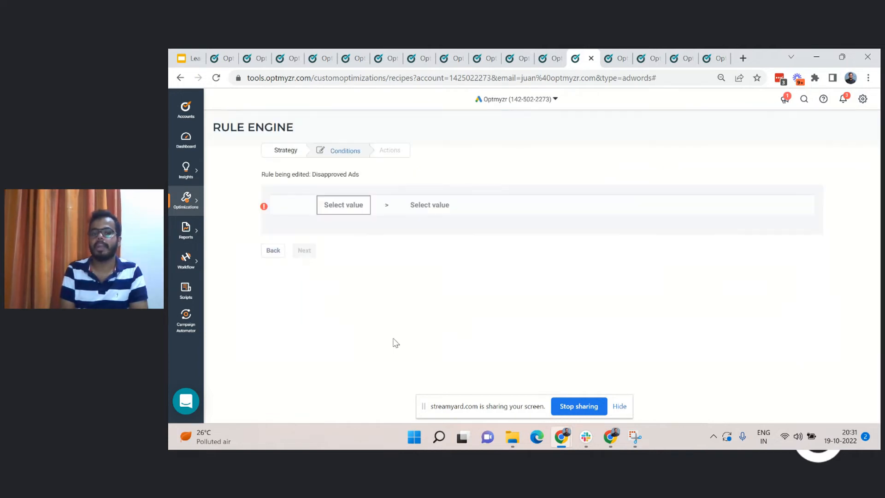
click(349, 212)
scroll(372, 249, down, 1)
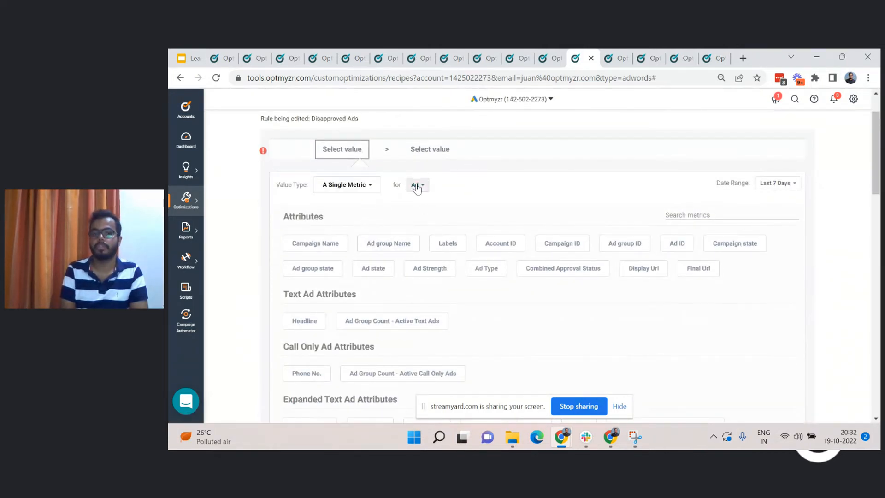
click(418, 184)
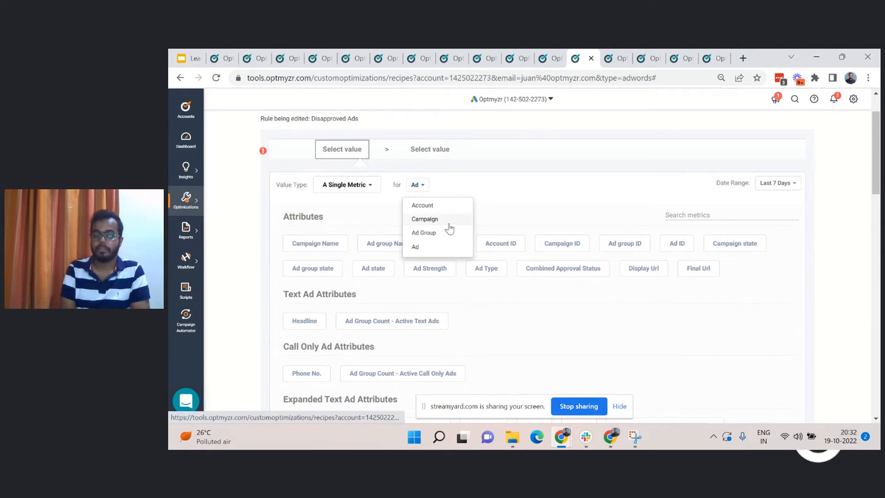
click(504, 211)
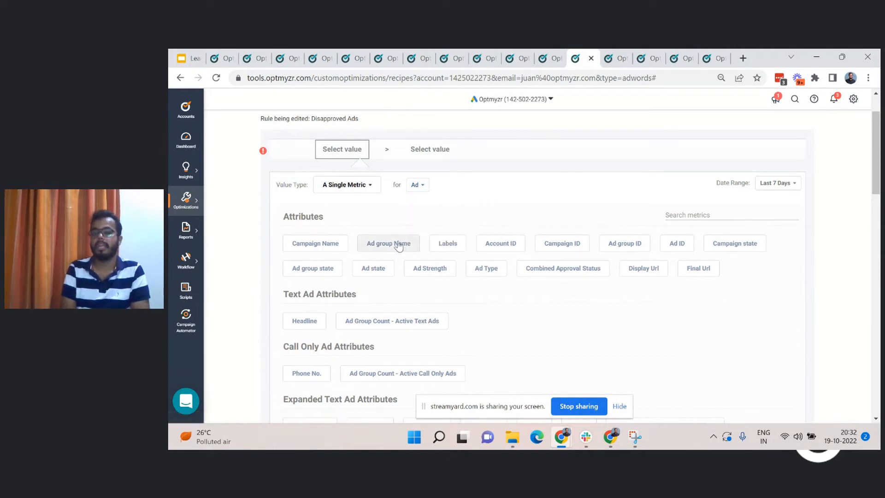
Step: Try Campaign Name with "contains" as the new condition and look over its comparison operators and string value
click(330, 252)
click(444, 204)
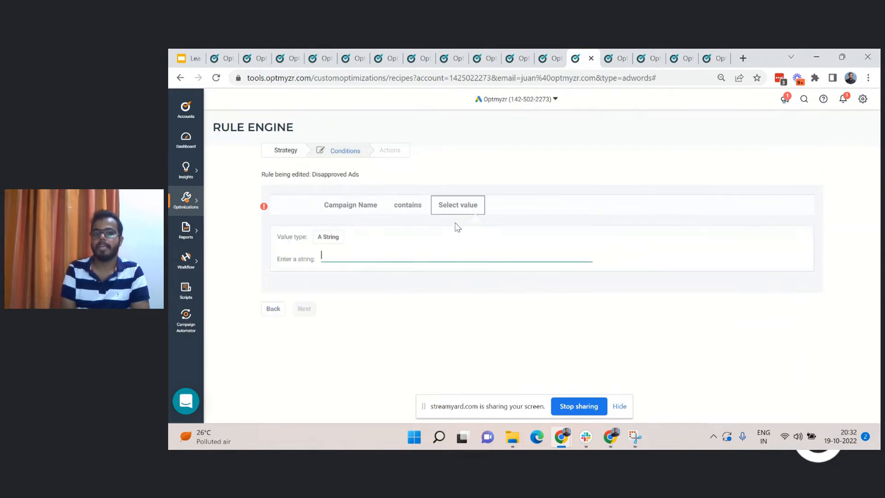
click(408, 208)
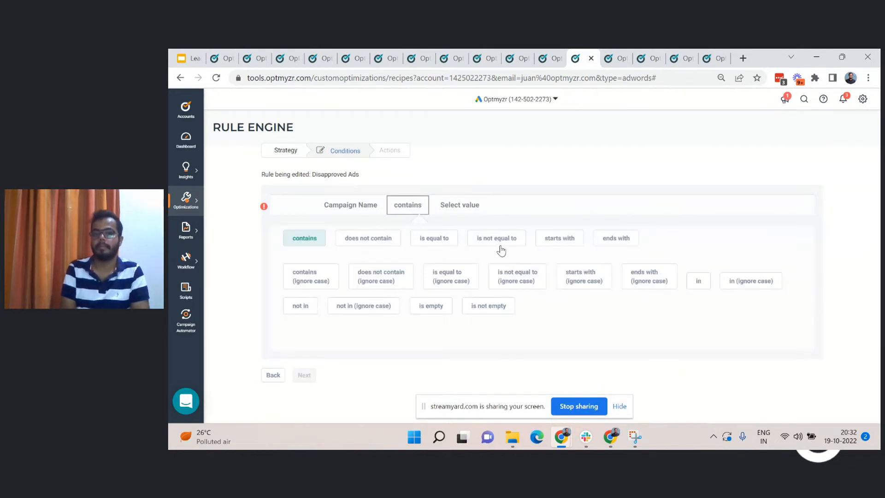
click(458, 204)
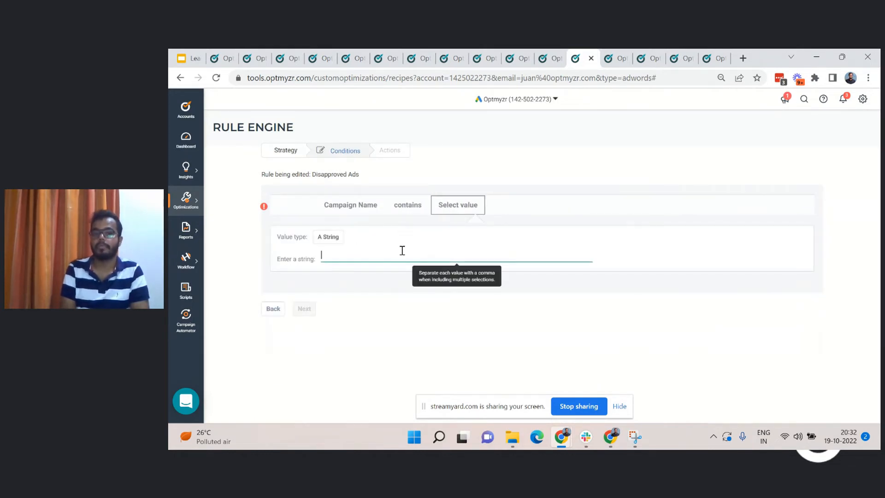
Step: Examine the attributes, performance, conversion, spreadsheet and custom conversion metrics available for conditions, and discard the draft condition
click(364, 205)
scroll(442, 244, down, 1)
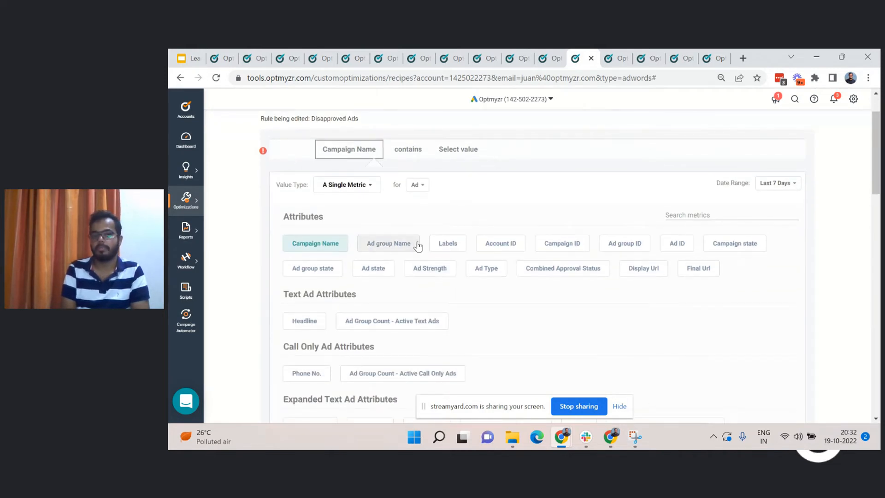
scroll(406, 240, down, 1)
scroll(391, 238, down, 2)
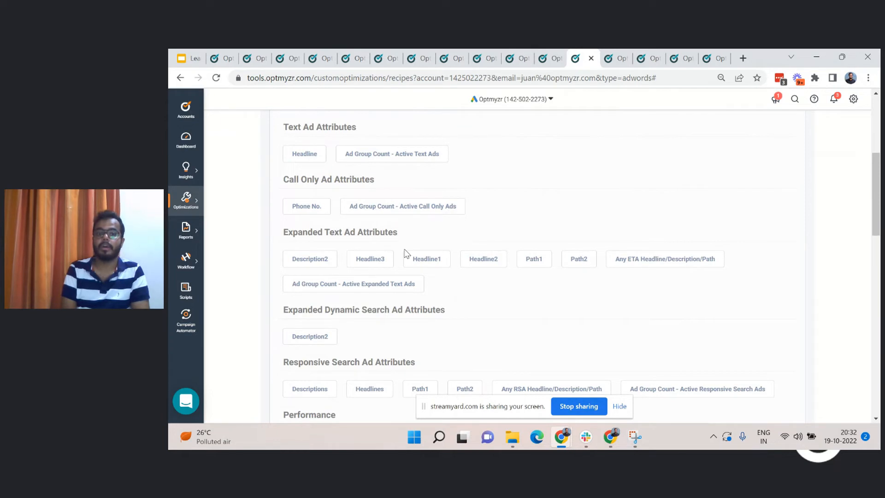
scroll(405, 253, down, 1)
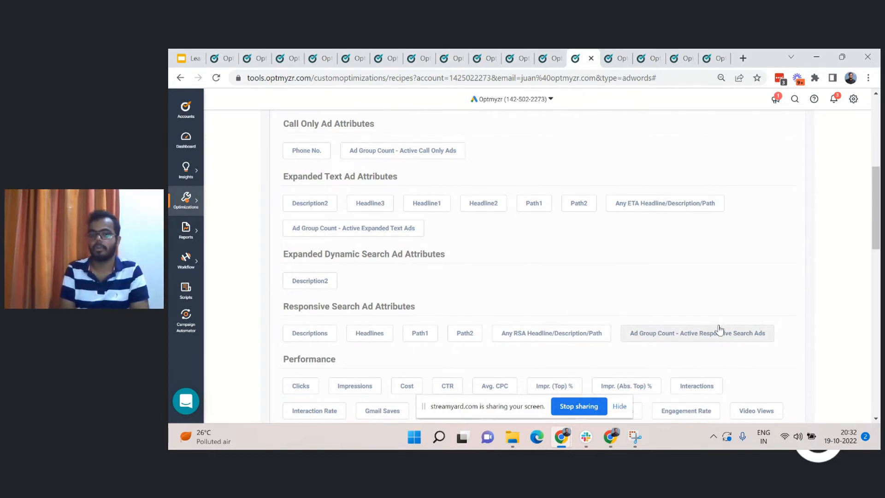
scroll(720, 330, down, 3)
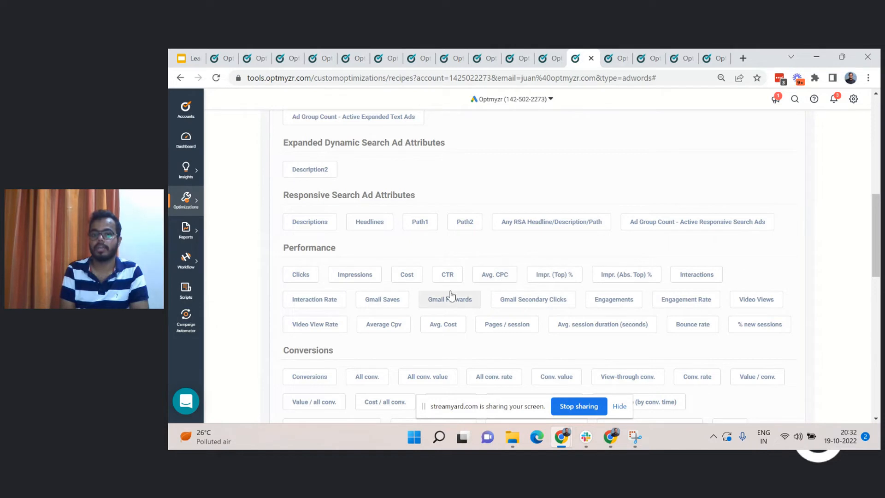
scroll(483, 273, down, 2)
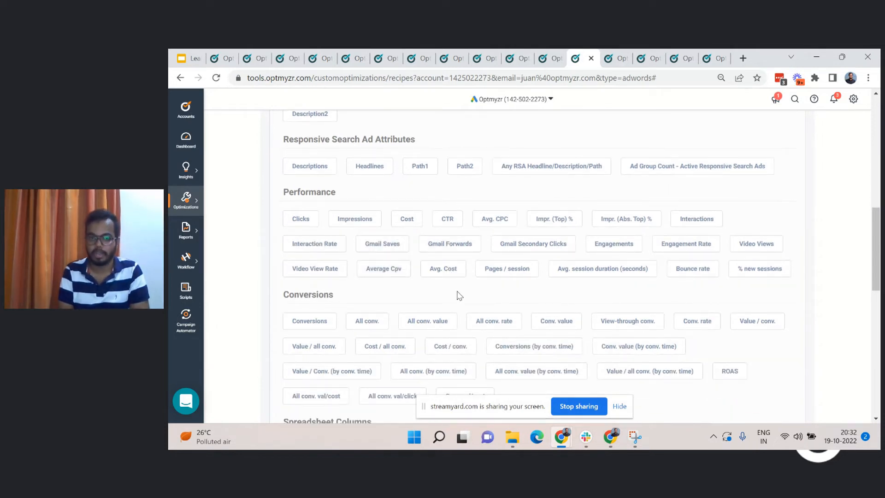
scroll(460, 296, down, 3)
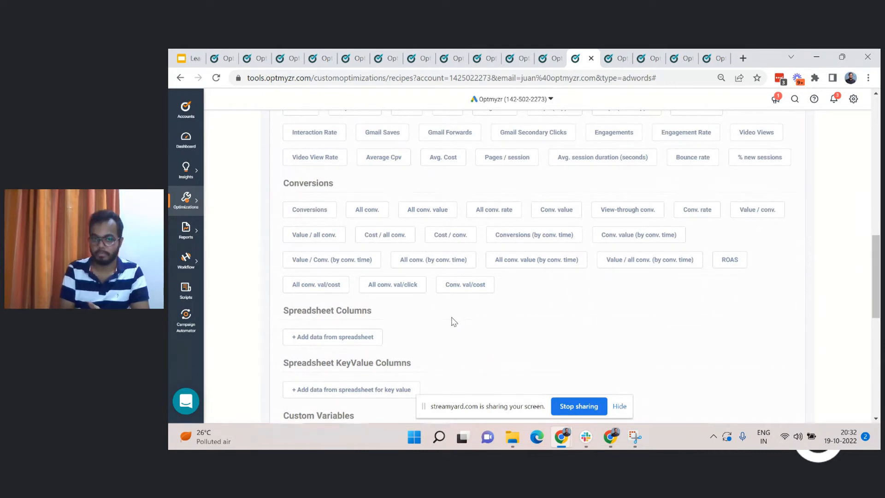
scroll(454, 322, down, 10)
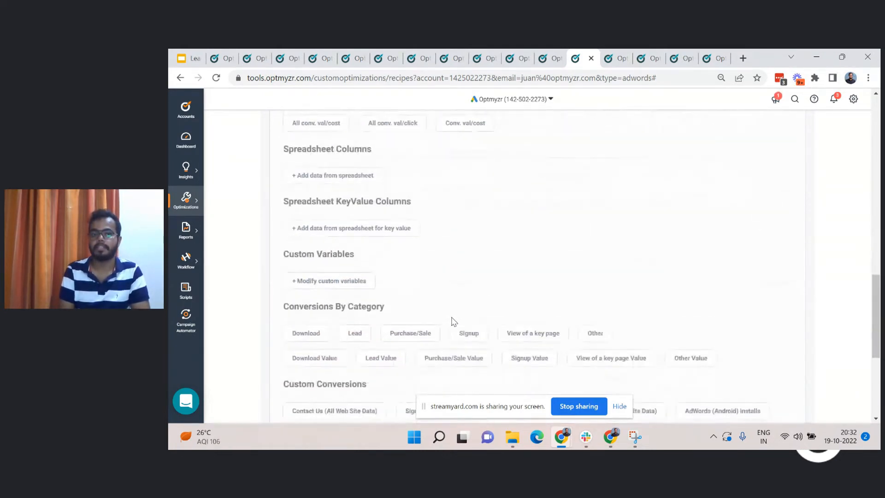
scroll(422, 237, up, 1)
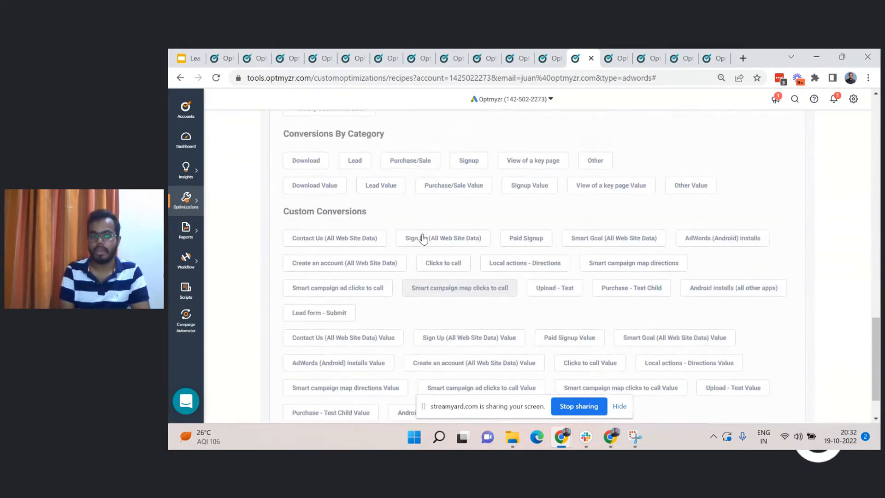
scroll(366, 247, down, 1)
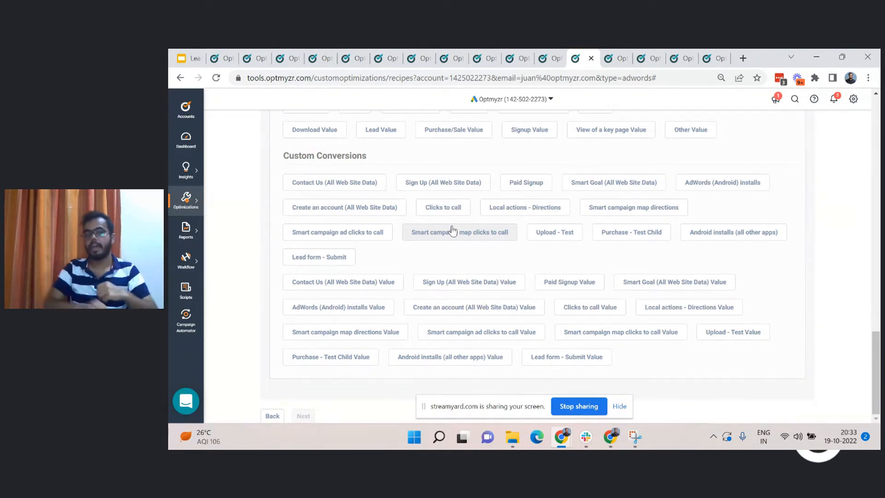
scroll(454, 232, up, 4)
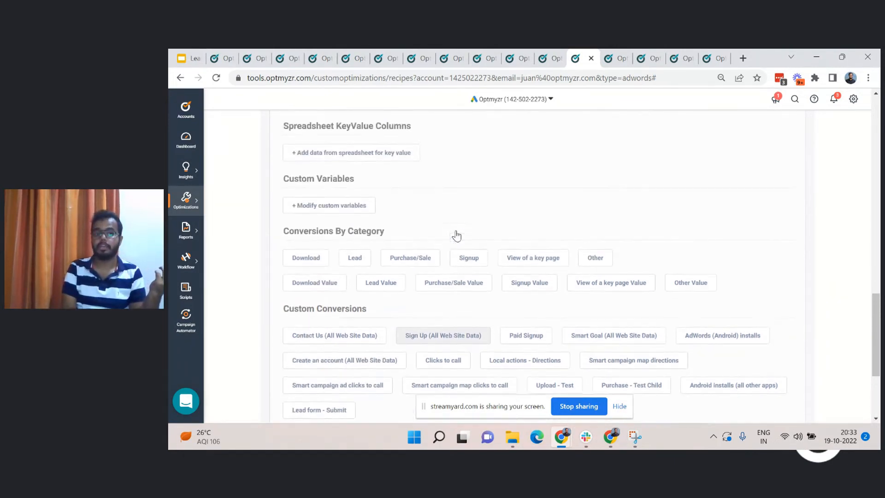
scroll(408, 212, up, 3)
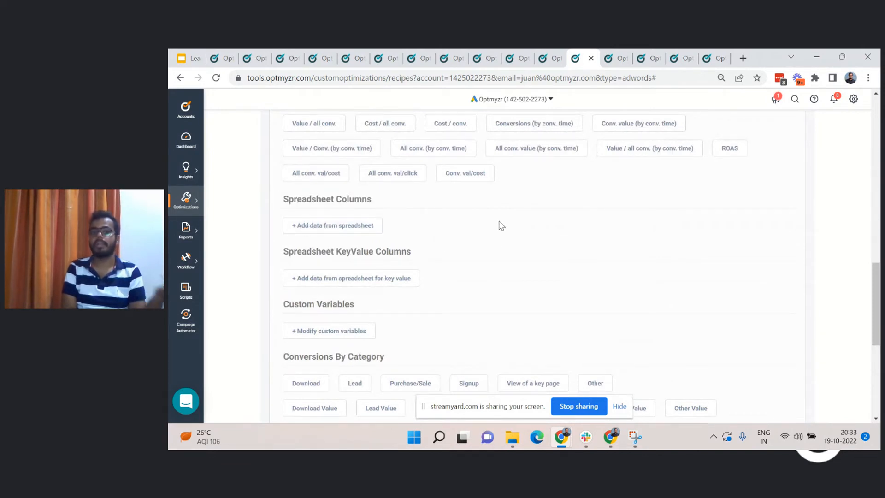
scroll(537, 227, down, 5)
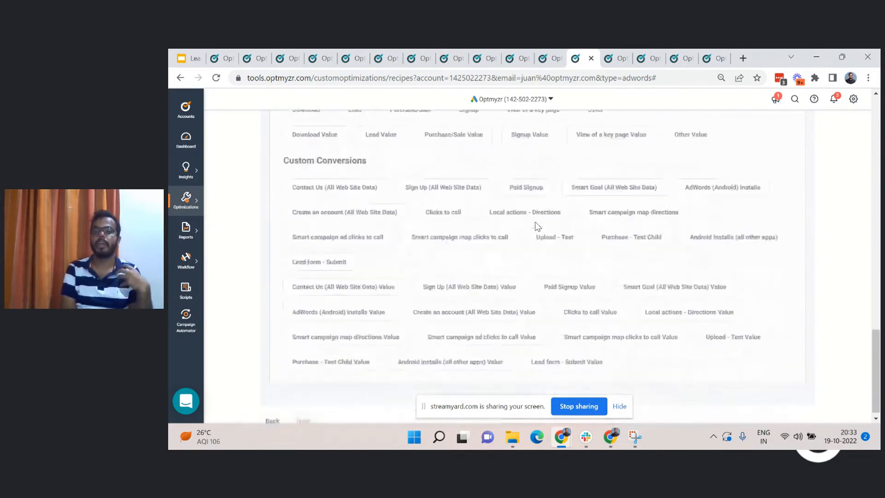
click(272, 416)
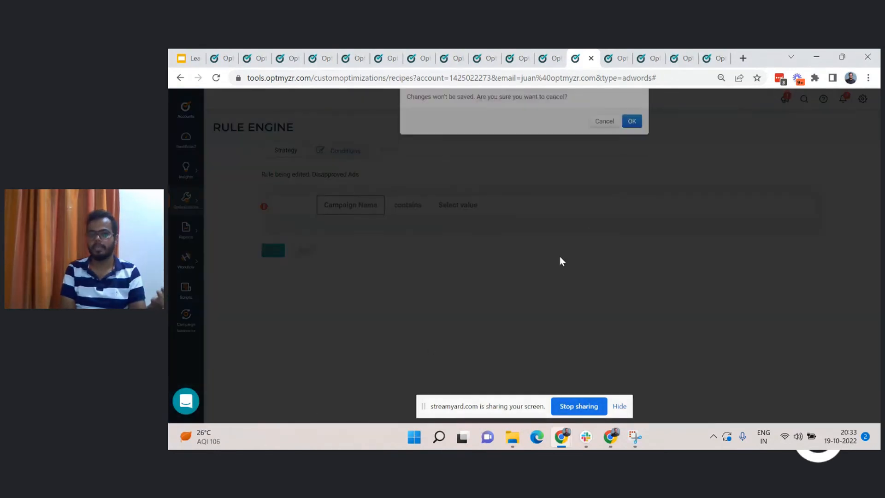
click(632, 173)
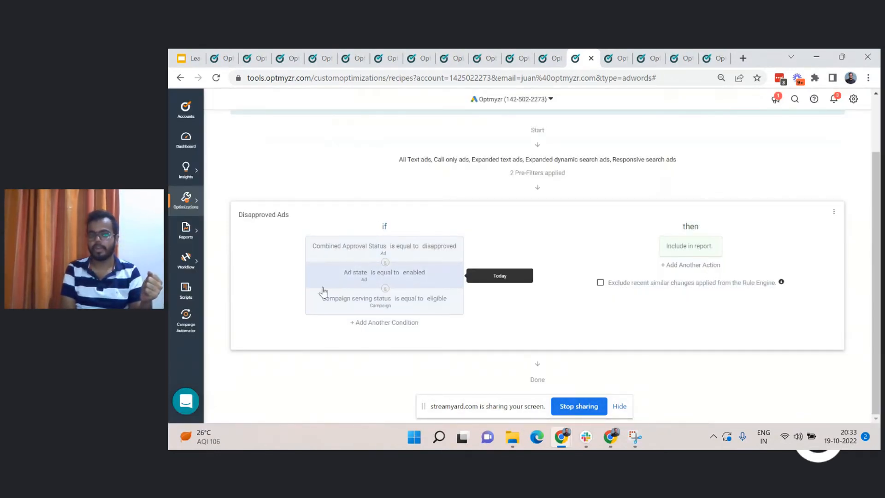
Step: Check which alternative actions the rule's Include in report action offers, and return to the strategy with it kept
click(676, 257)
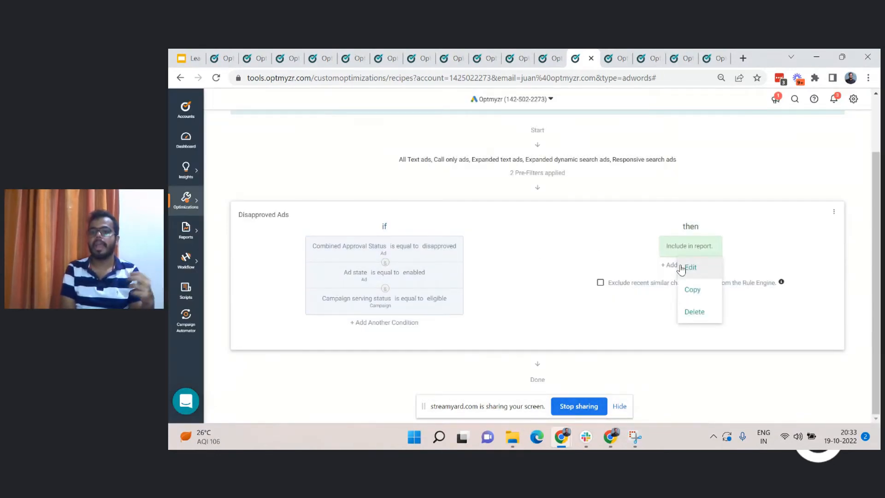
click(683, 268)
click(341, 227)
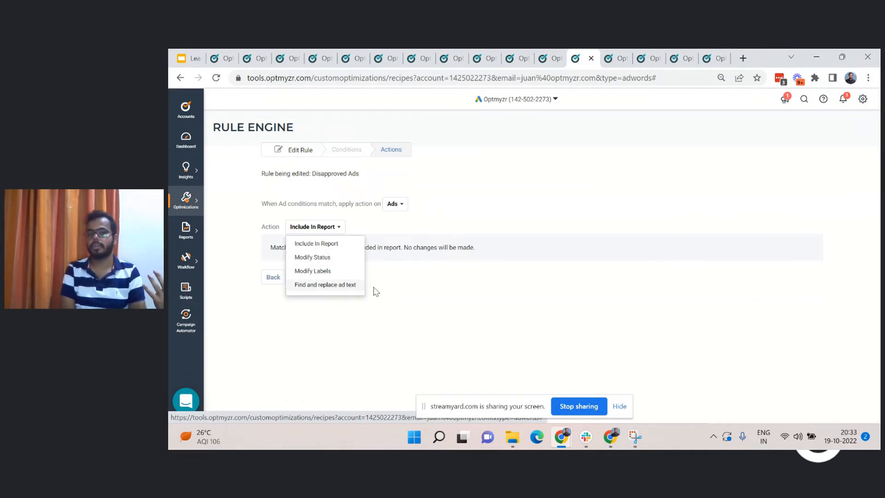
click(395, 287)
click(305, 278)
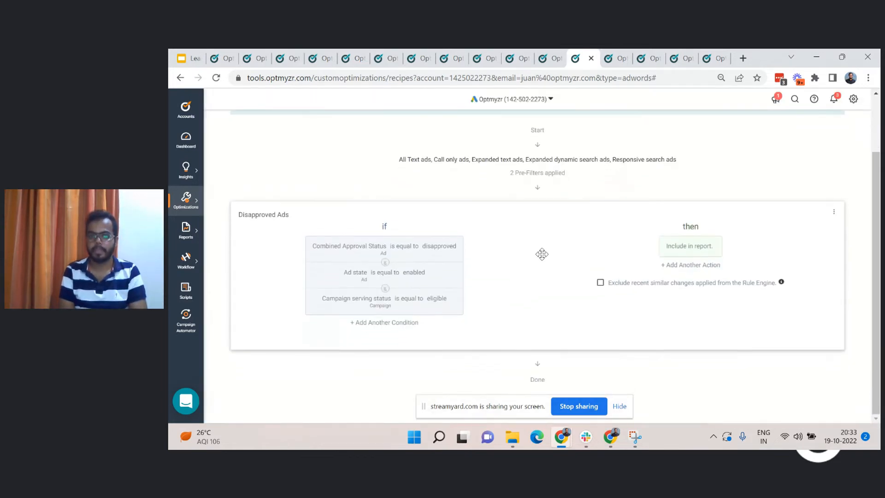
Step: View the strategy's suggestions and examine the ad groups and ad types of the matched ads, comparing them with the rule
click(798, 153)
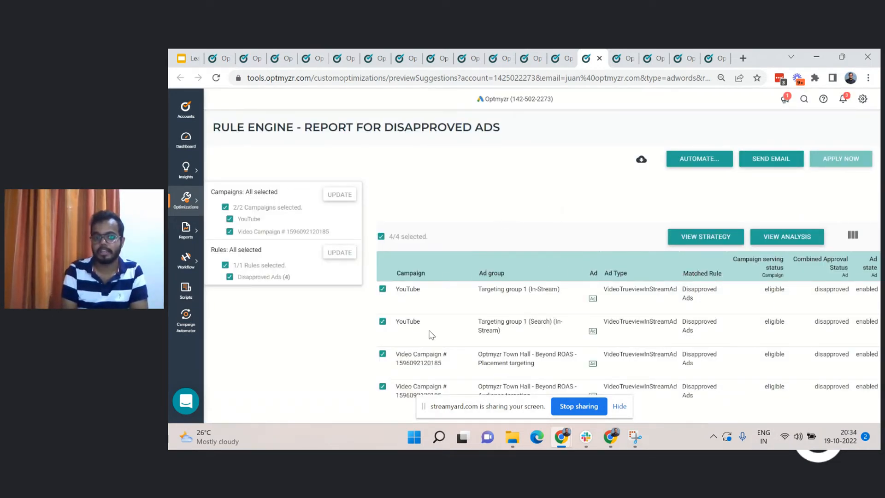
drag(474, 294, 530, 290)
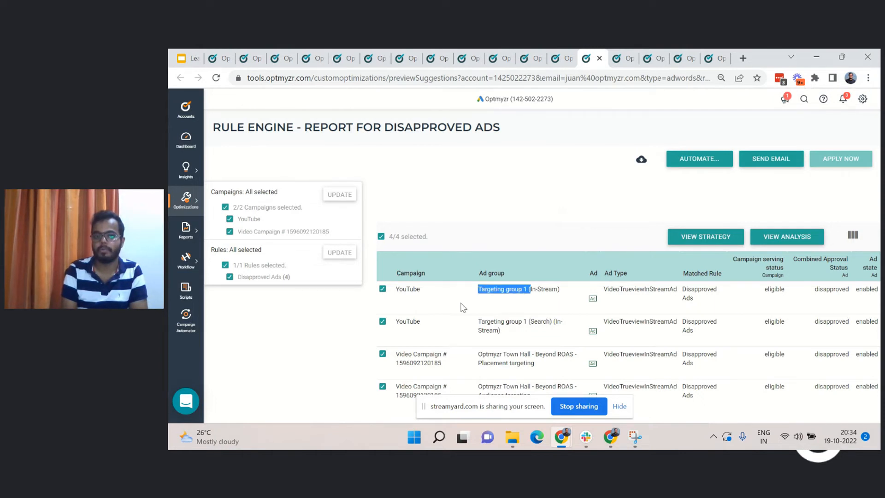
click(621, 305)
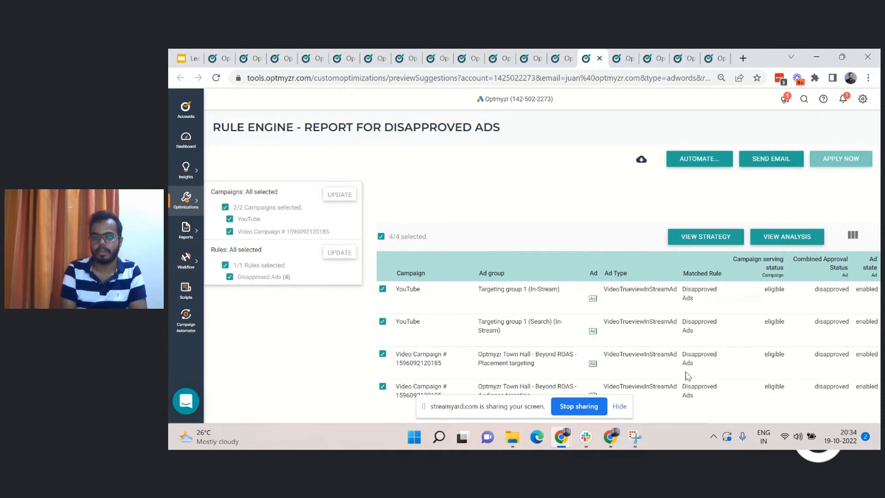
drag(608, 289, 676, 290)
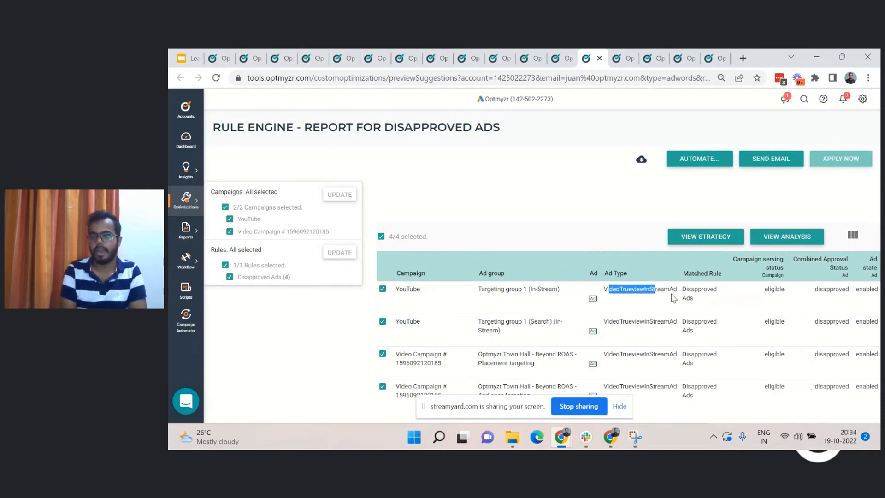
click(676, 290)
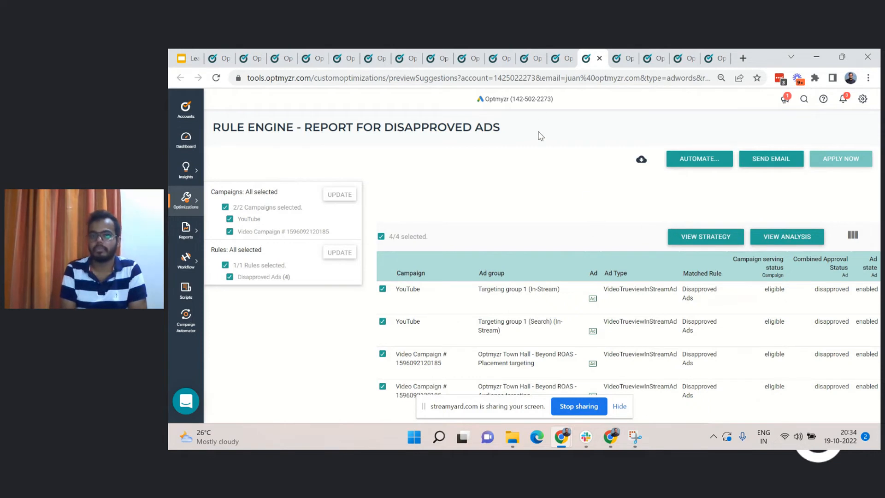
click(560, 58)
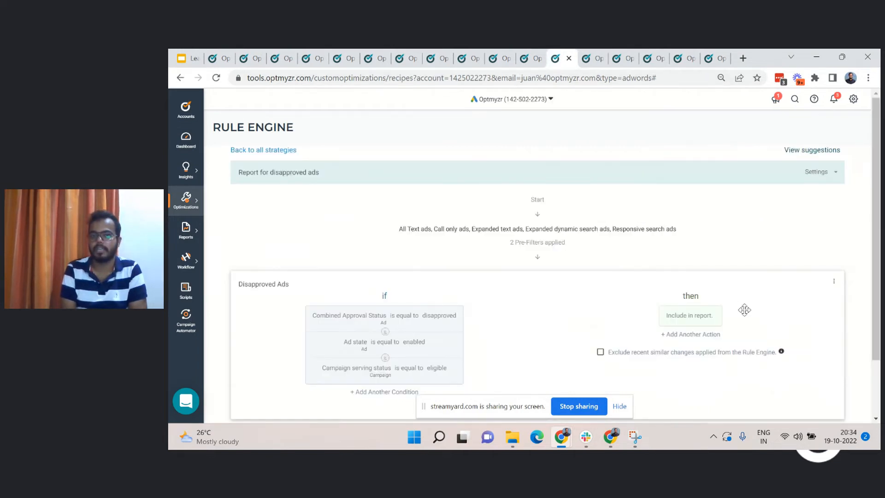
click(593, 58)
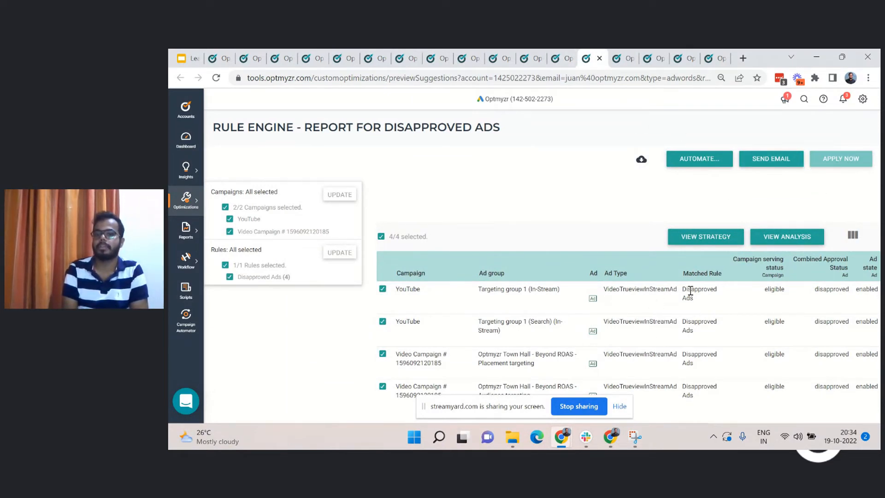
Step: Try automating the disapproved ads report on a monthly schedule with Send Notifications enabled, and check its email recipients option
click(700, 161)
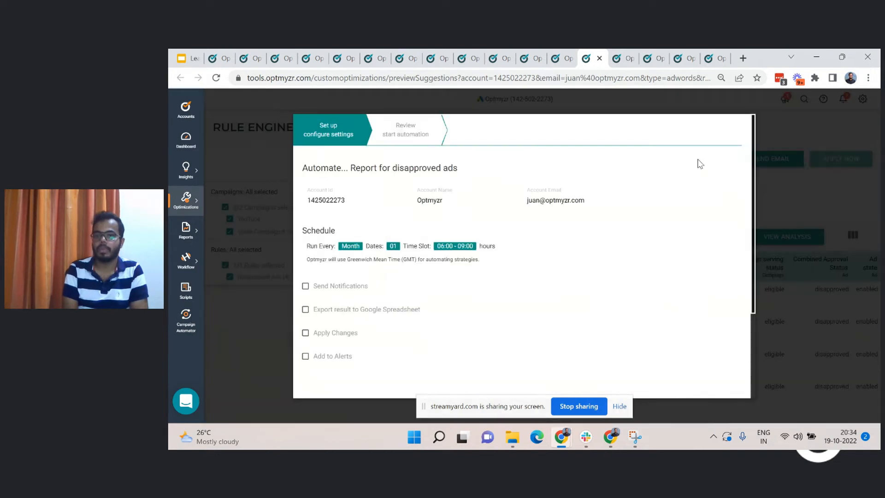
click(350, 246)
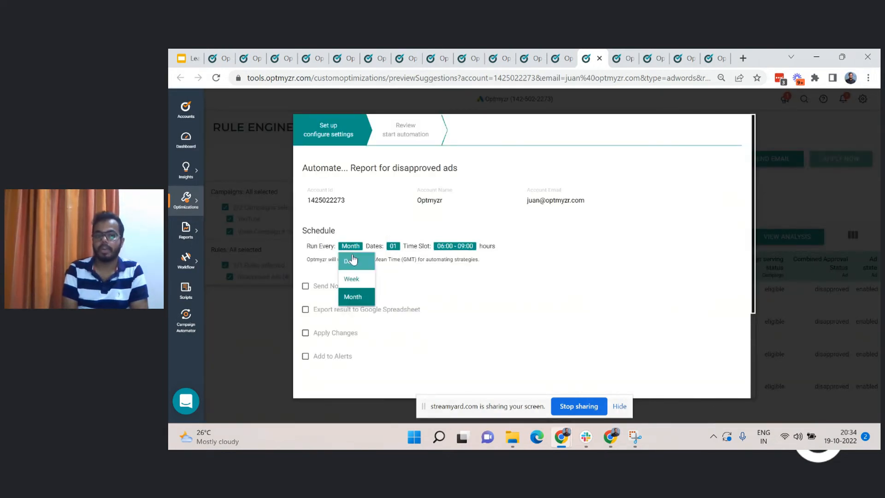
click(363, 297)
click(335, 293)
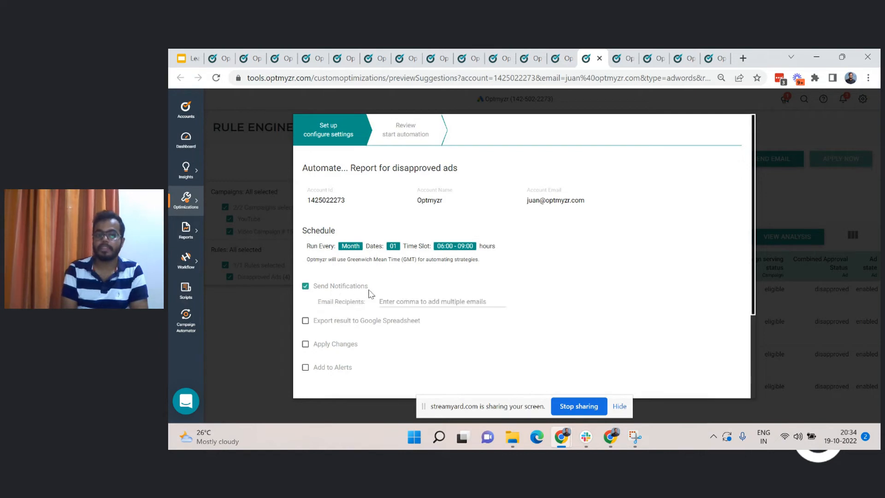
click(342, 346)
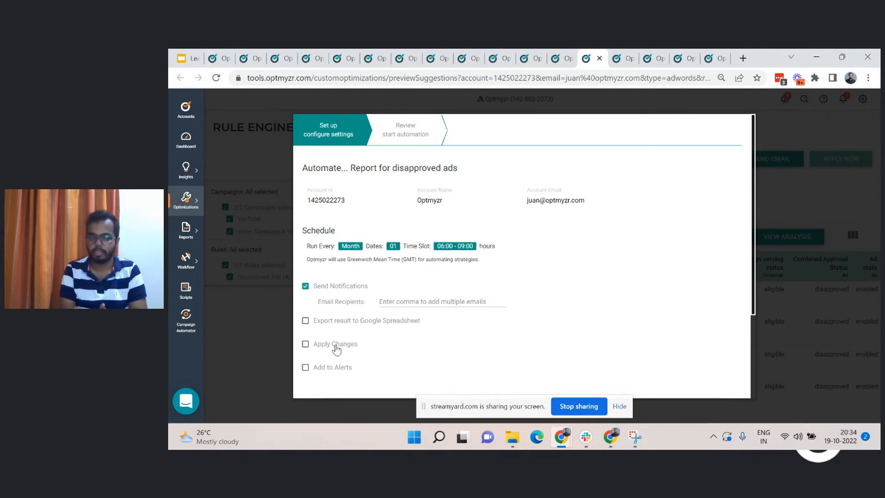
click(387, 303)
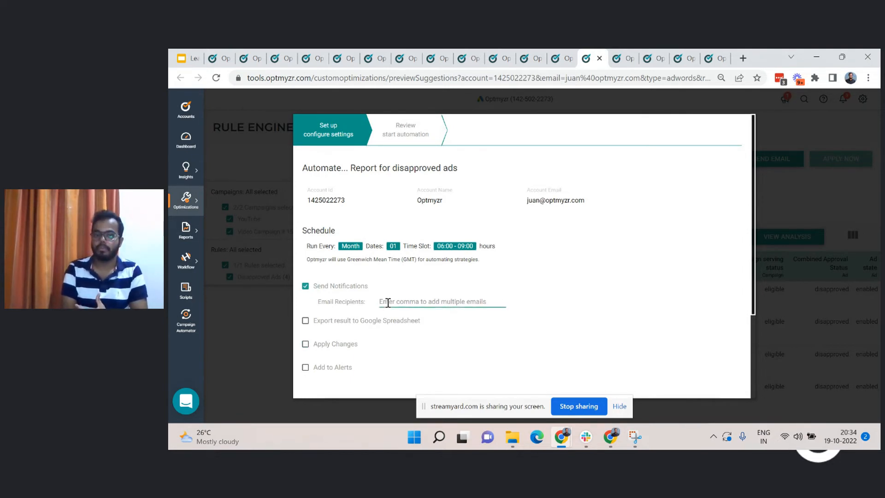
Step: Try adding Apply Changes, Add to Alerts and Export result to Google Spreadsheet to the automation, and discard the setup
click(317, 371)
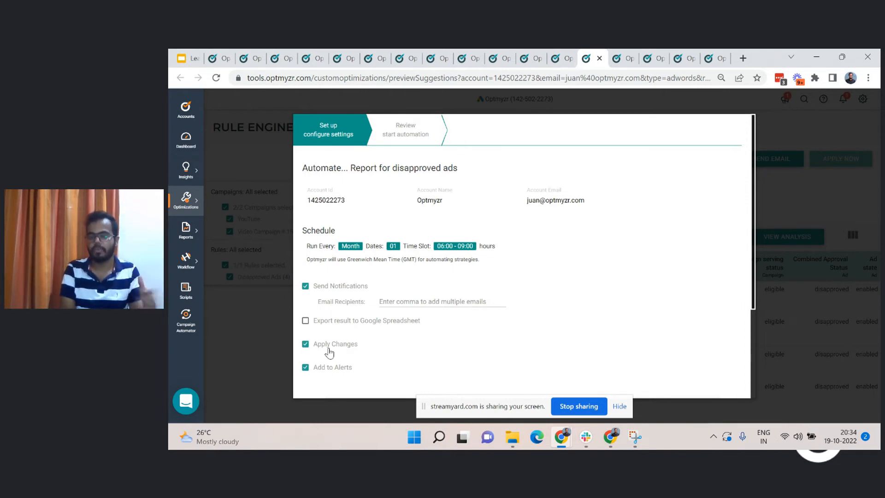
click(325, 321)
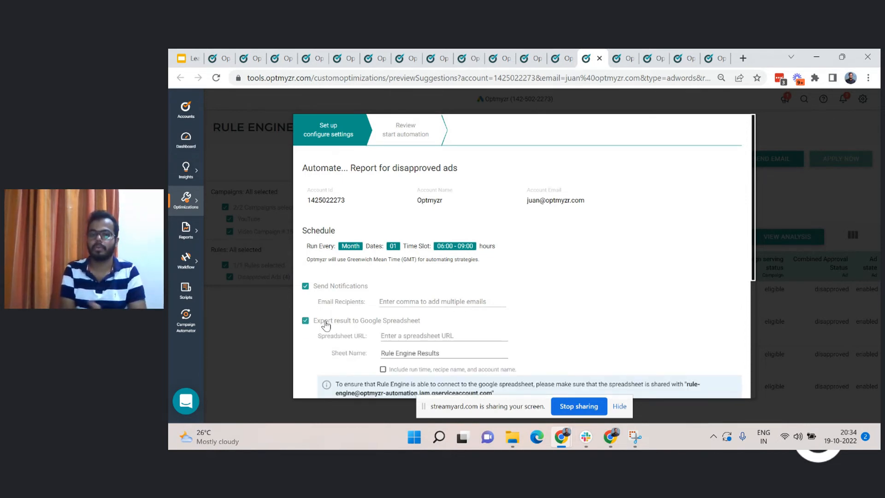
scroll(410, 332, down, 2)
scroll(413, 333, down, 3)
scroll(464, 307, up, 3)
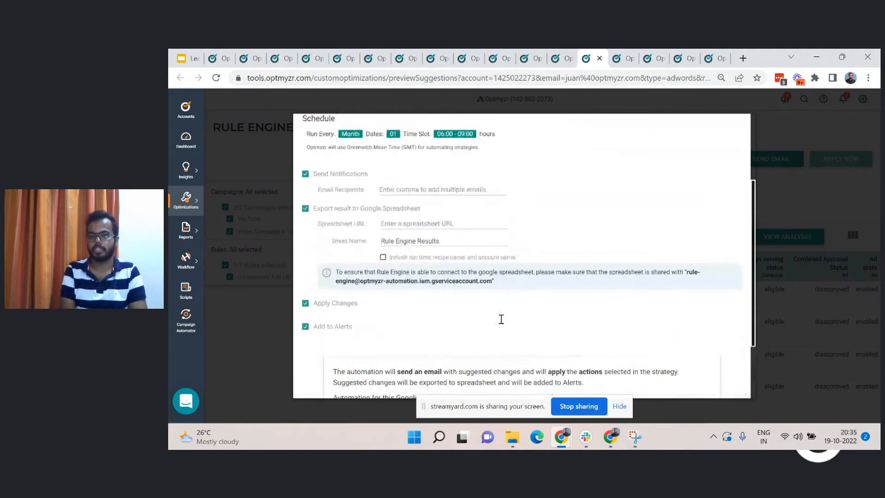
click(794, 196)
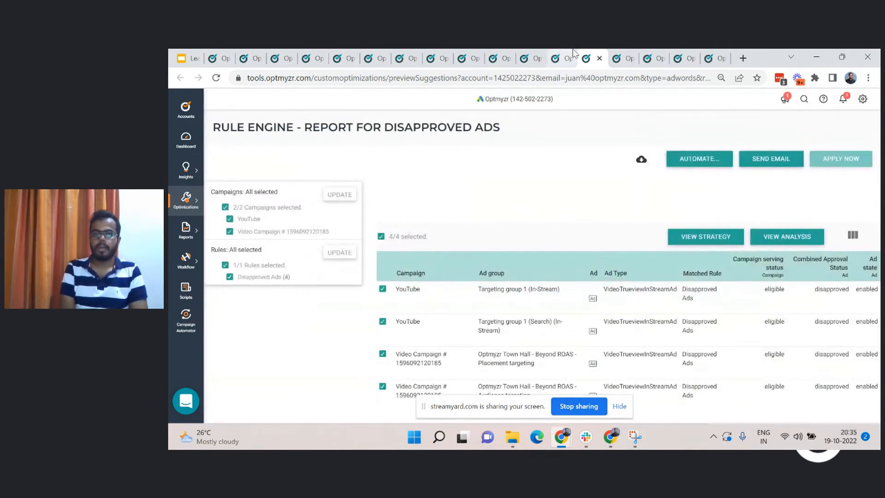
Step: Return to the list of all Rule Engine strategies and look over the utility tools offered under Optimizations
click(558, 58)
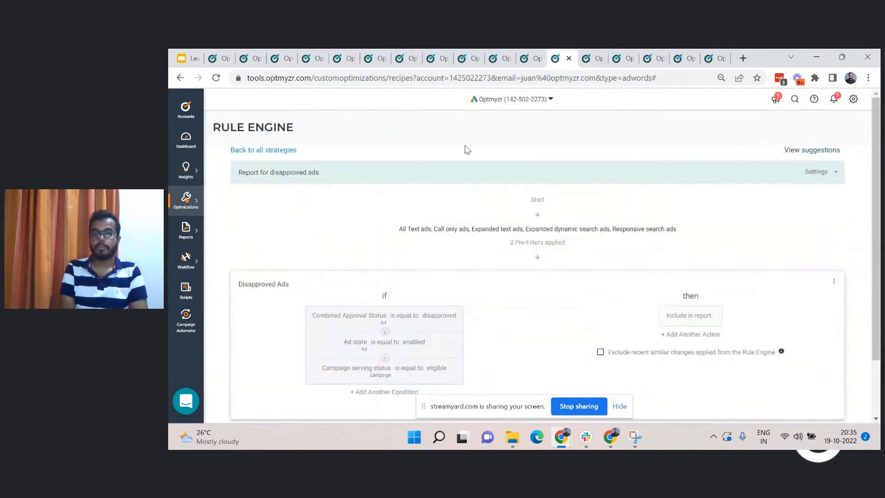
click(286, 151)
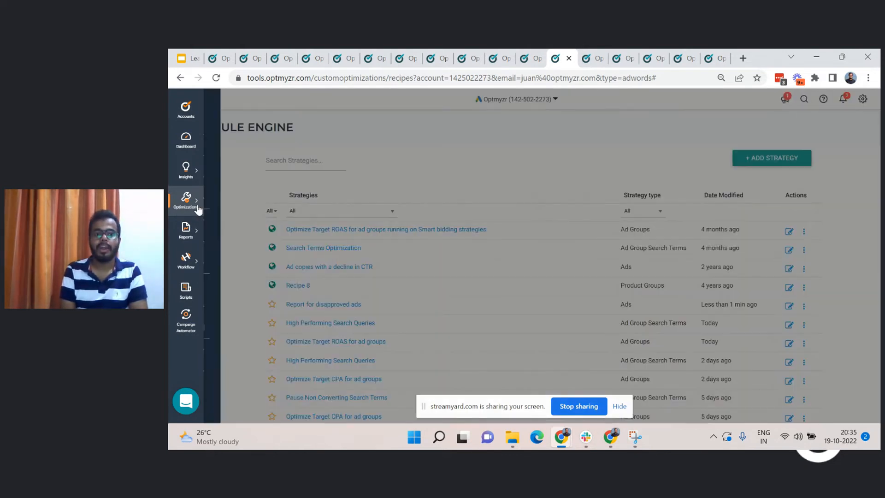
click(197, 208)
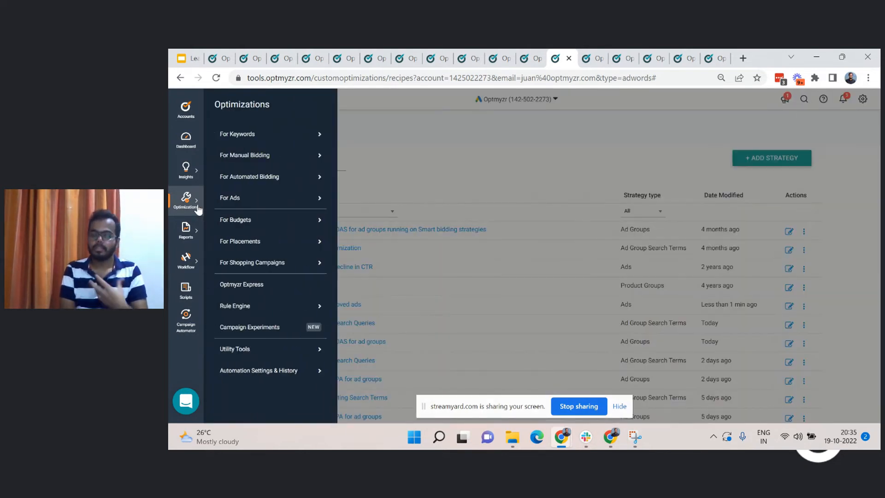
click(262, 357)
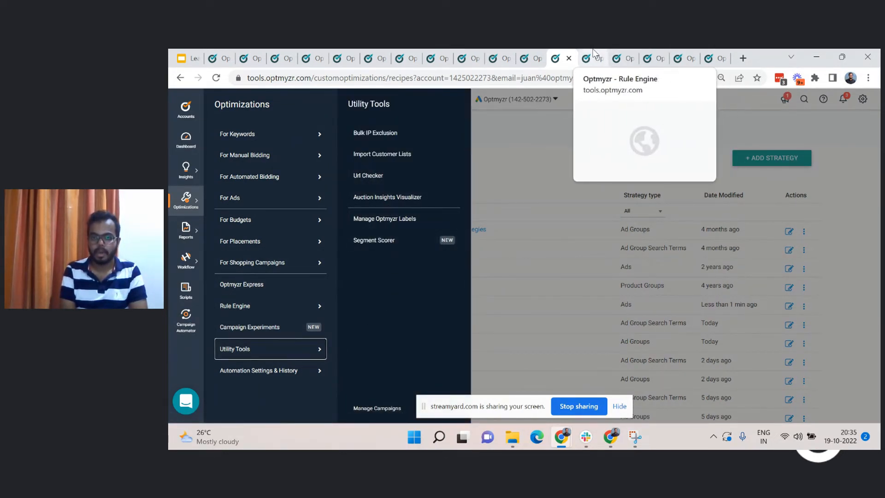
Step: Go to the URL Checker and start a new setting for the account
click(619, 57)
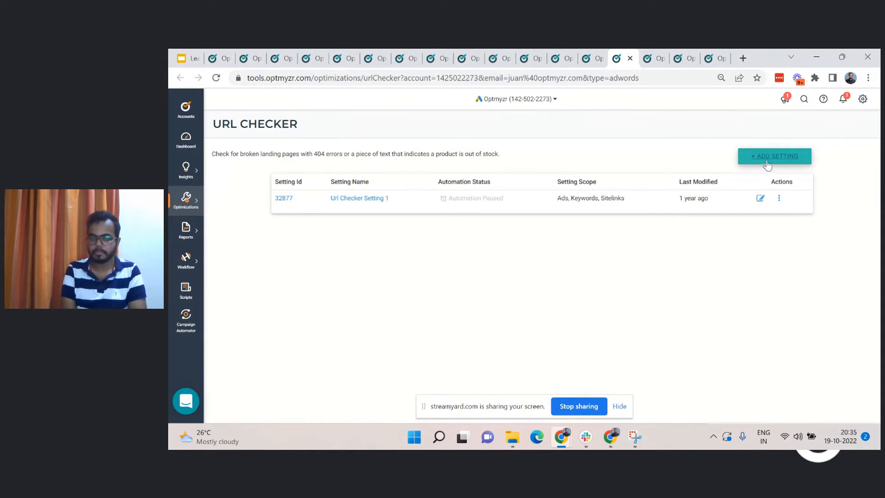
click(767, 163)
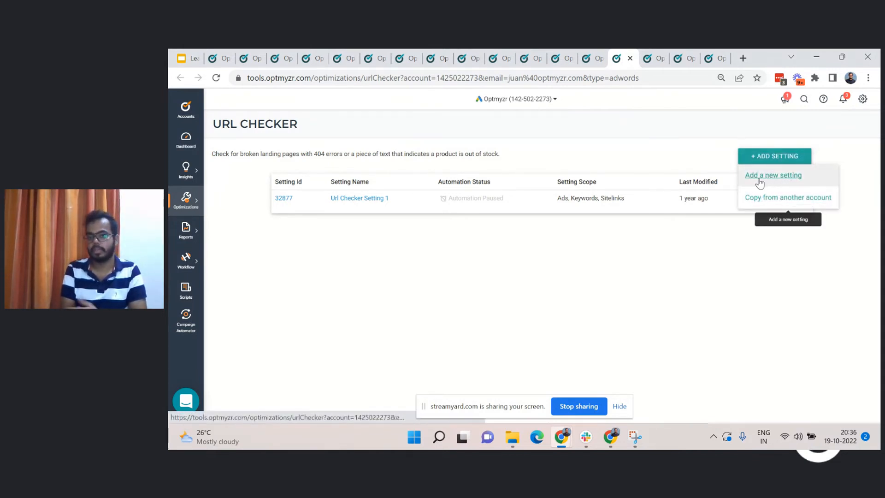
click(760, 180)
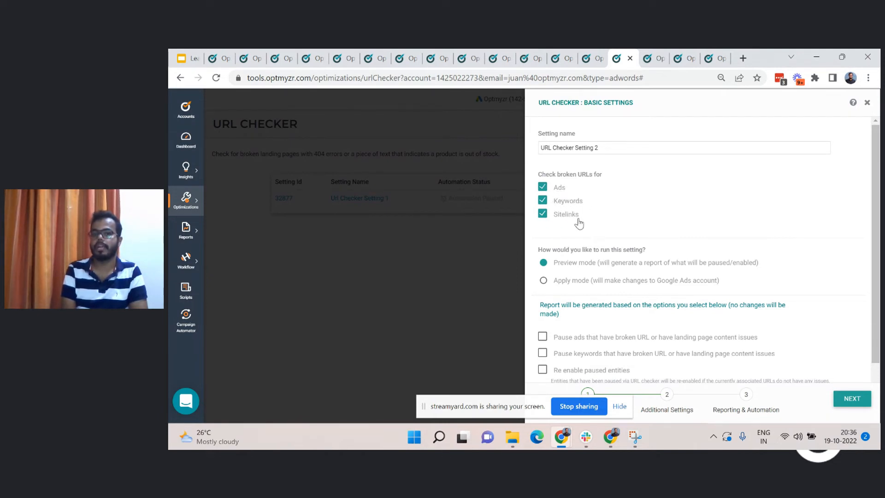
Step: Run the URL Checker setting in Apply mode, pausing ads and keywords with broken URLs or landing page content issues and re-enabling paused entities
scroll(565, 222, down, 1)
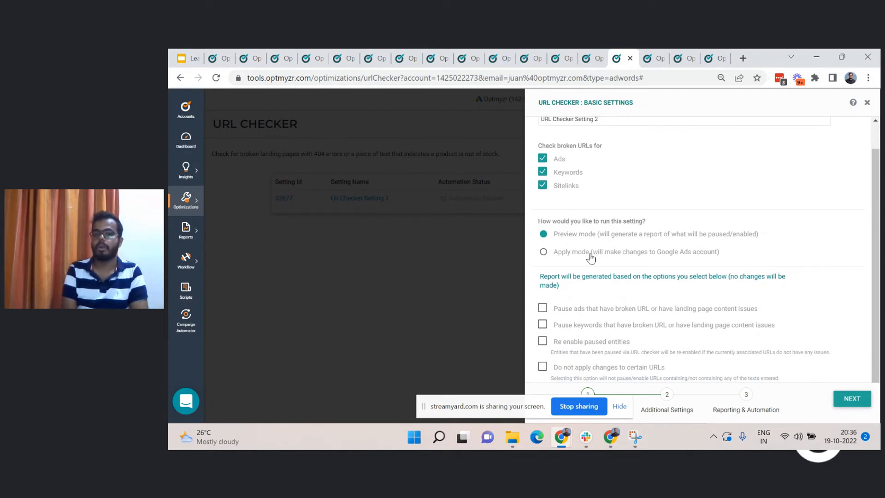
click(595, 253)
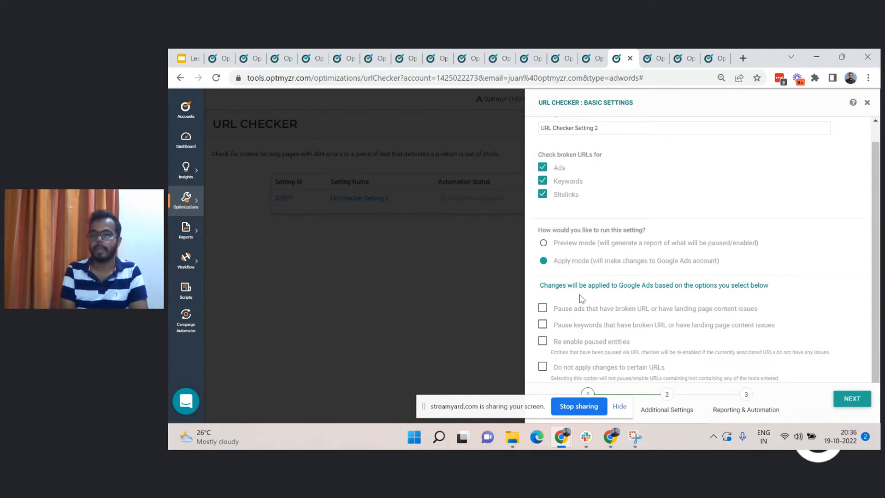
click(574, 328)
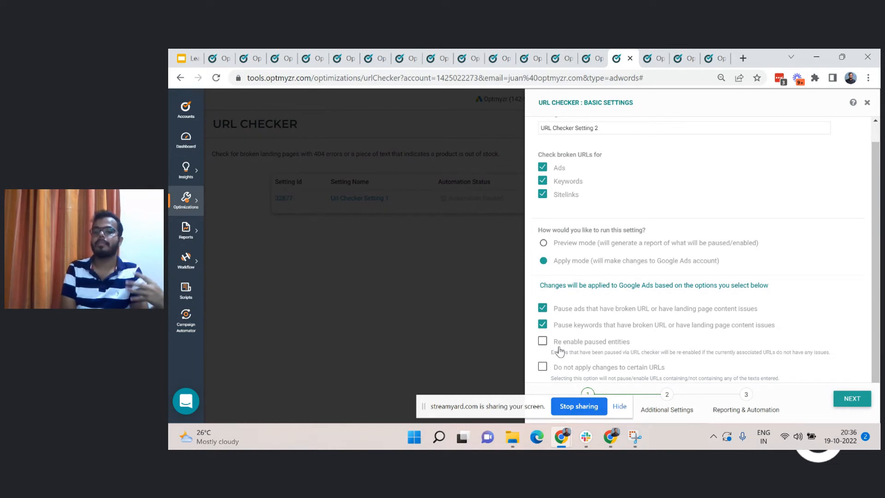
click(559, 349)
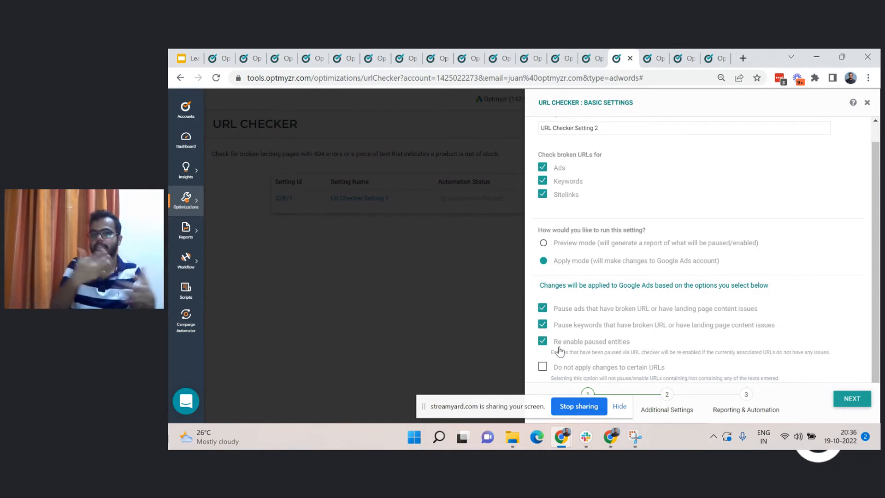
scroll(581, 240, up, 1)
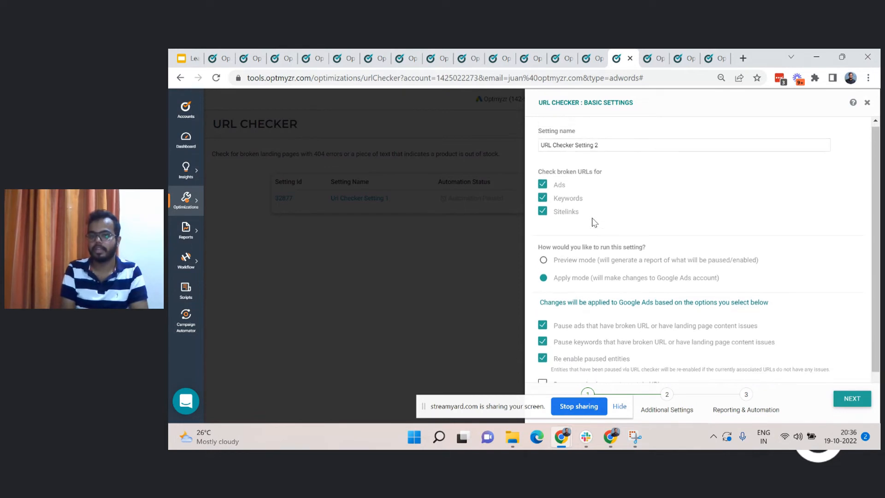
scroll(586, 252, down, 1)
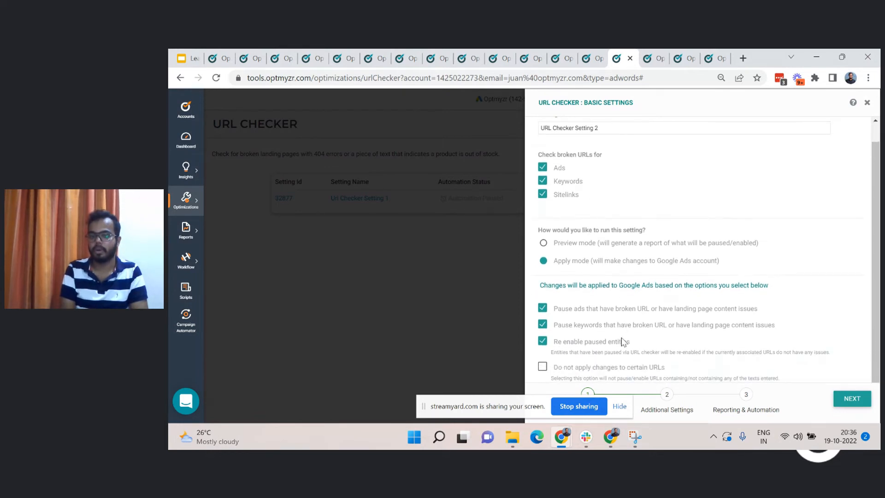
click(852, 398)
Step: Review the optional campaign name filters and special response codes, and set the text to monitor to "out of stock, product not found"
scroll(784, 321, up, 2)
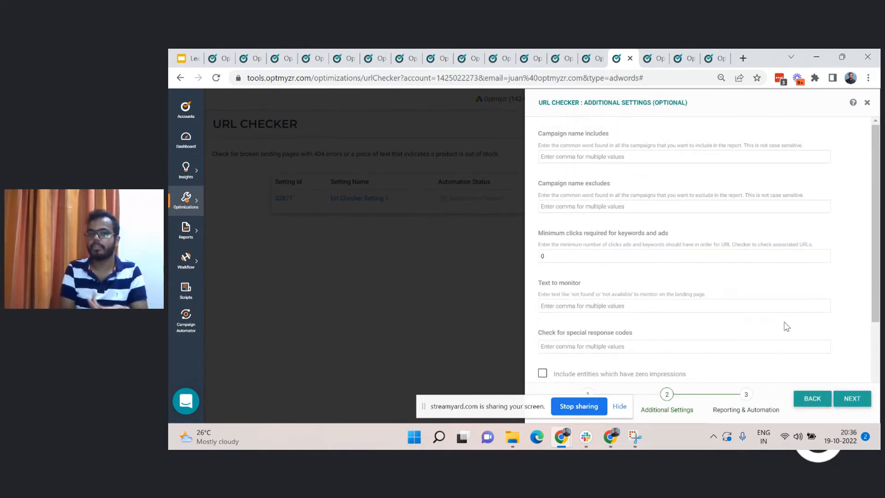
click(597, 157)
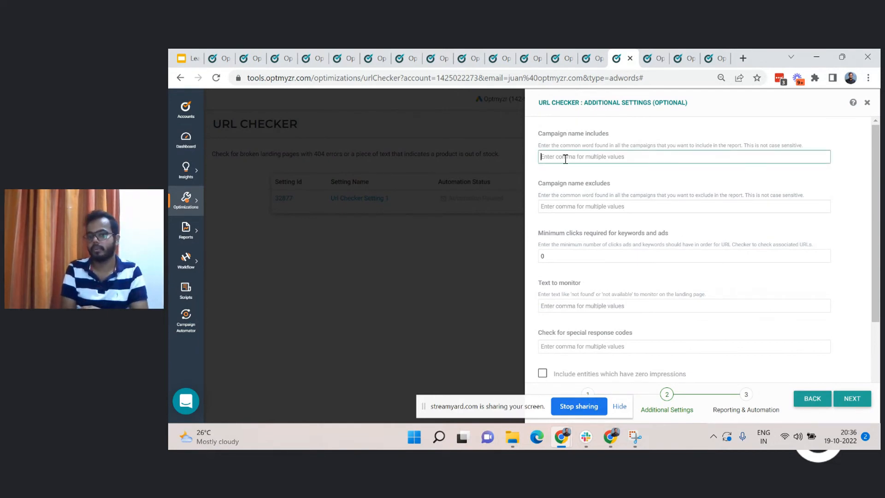
click(563, 205)
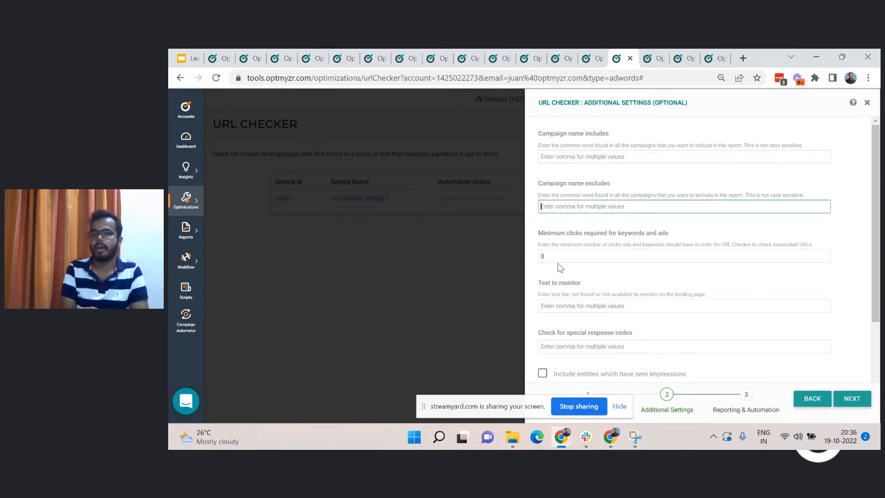
scroll(556, 250, down, 1)
click(576, 248)
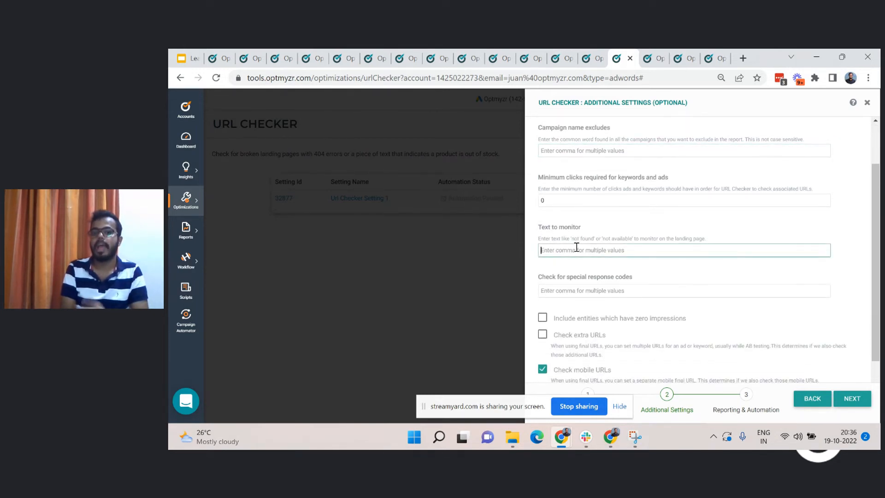
text(out)
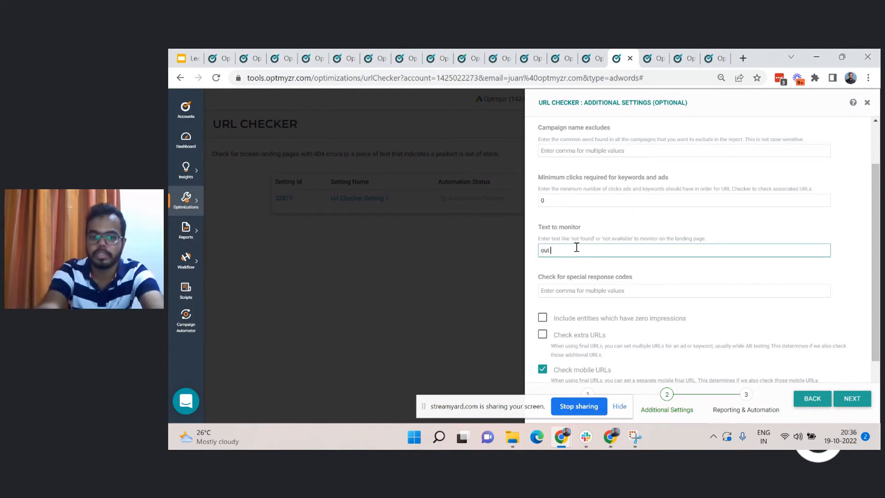
text( of stock)
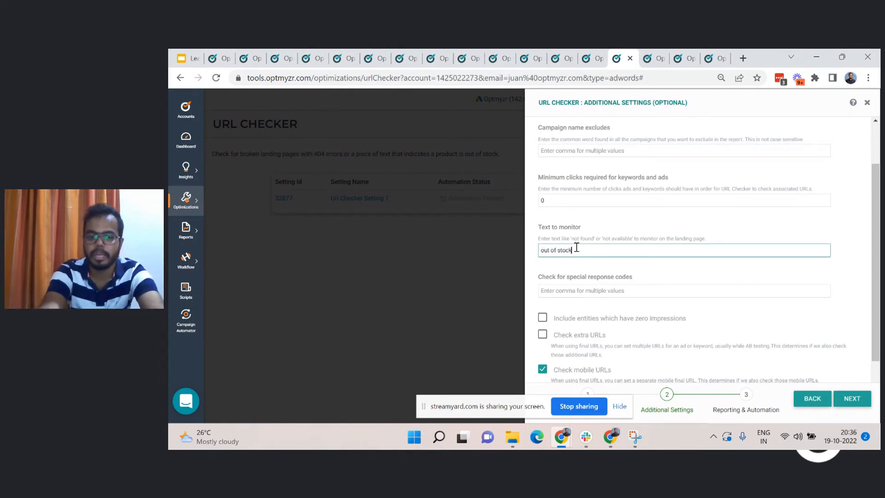
text(, product)
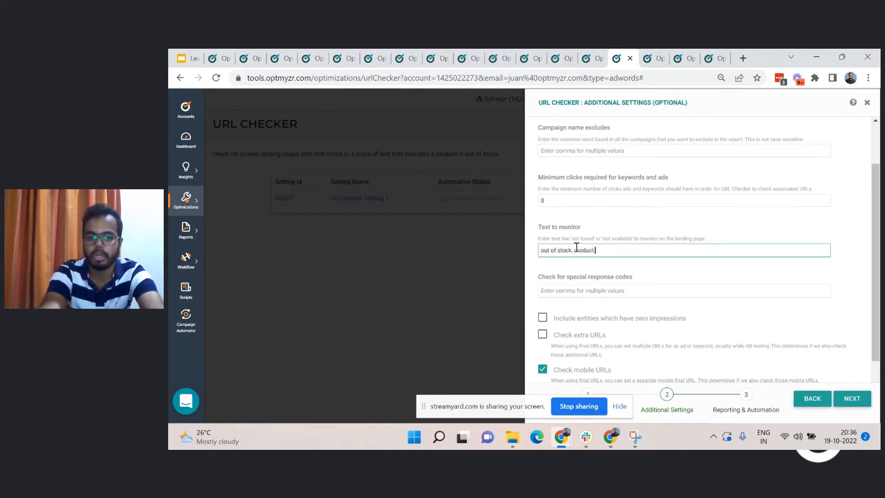
text( not found)
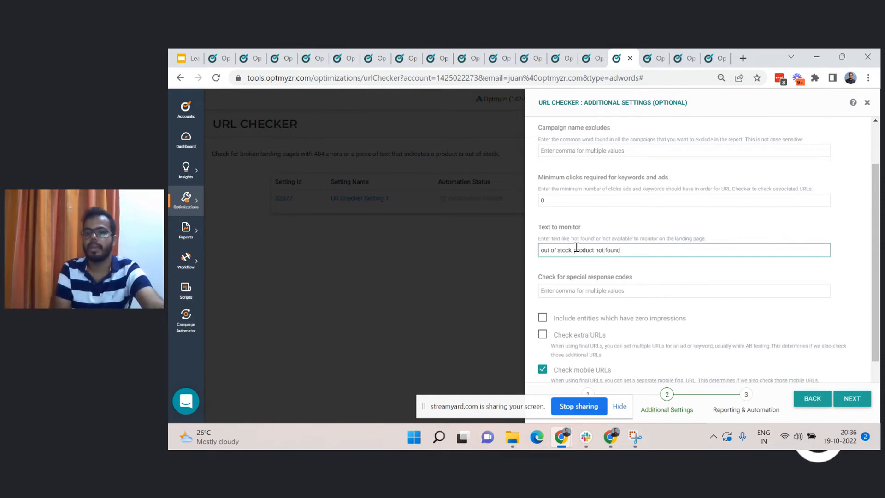
scroll(576, 248, down, 1)
click(572, 253)
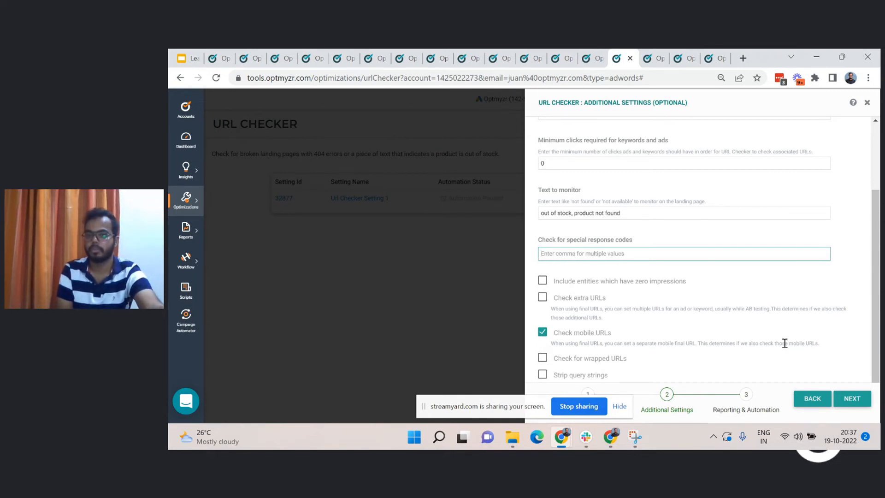
Step: Continue to Reporting & Automation, schedule the URL check to run every day, and review the Google Sheets and notification options
click(852, 399)
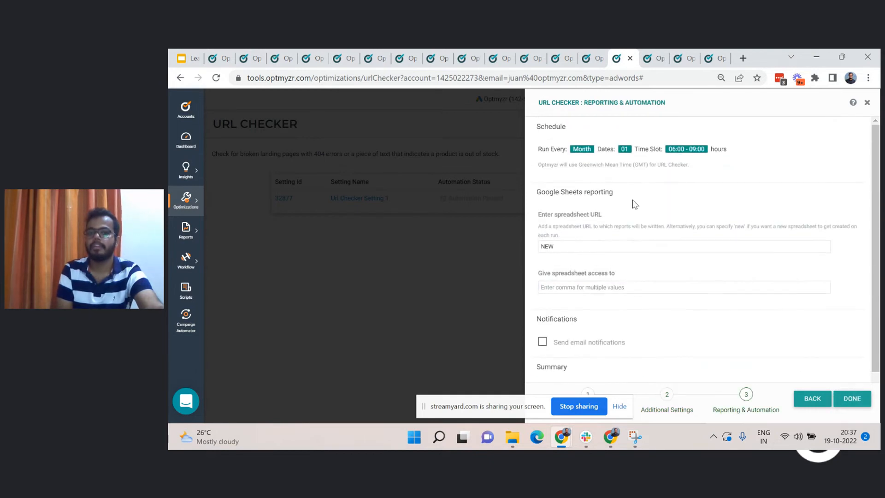
click(582, 149)
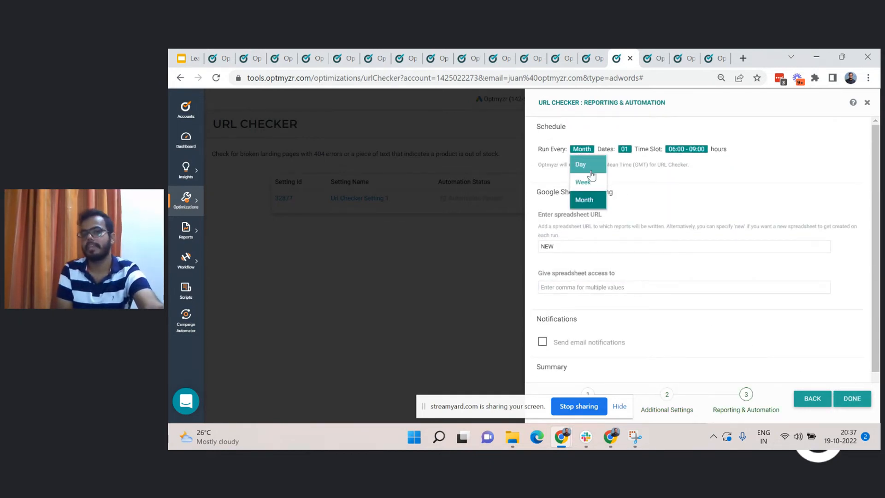
click(587, 169)
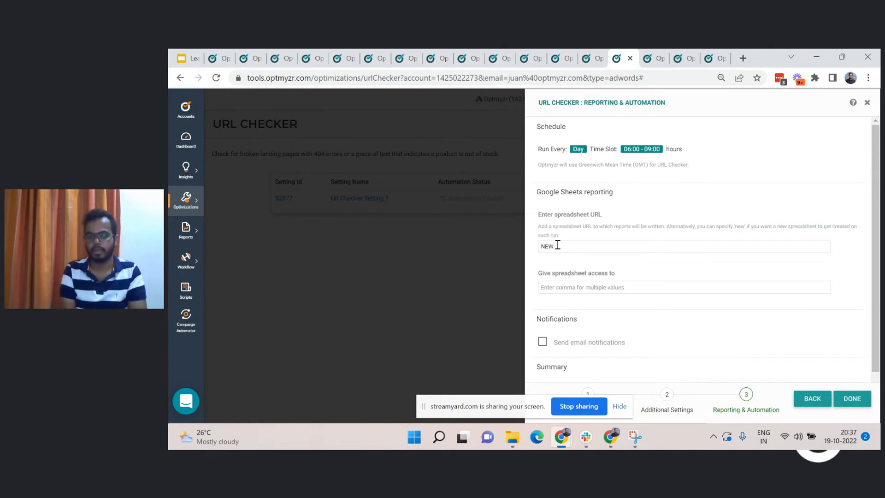
scroll(604, 275, down, 1)
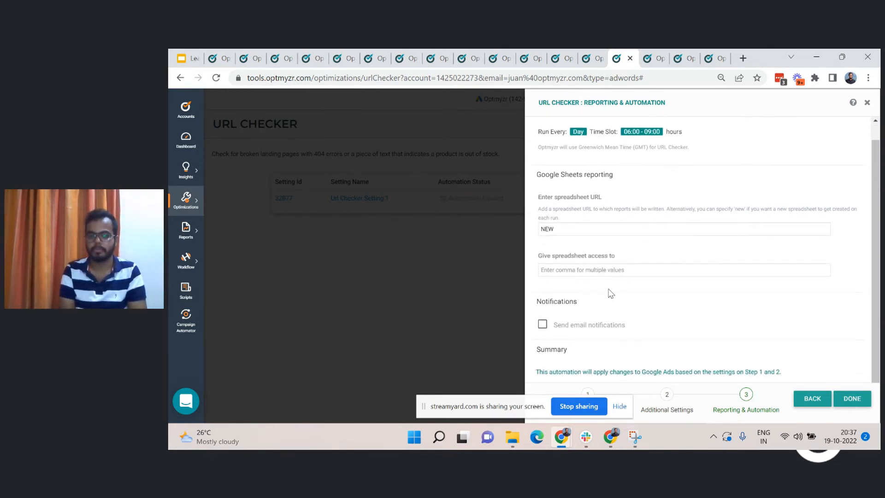
Step: Enable email notifications for the URL check, review when they can be sent, and close the setting without saving
click(560, 326)
scroll(586, 339, down, 3)
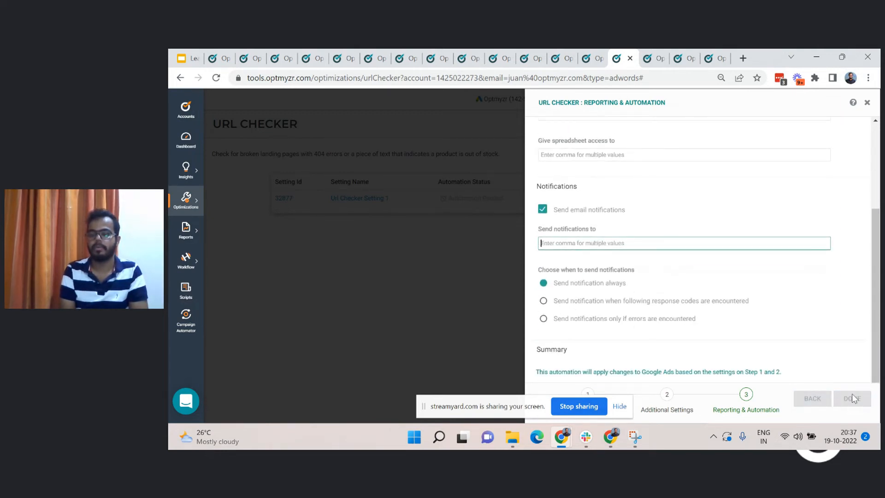
click(867, 102)
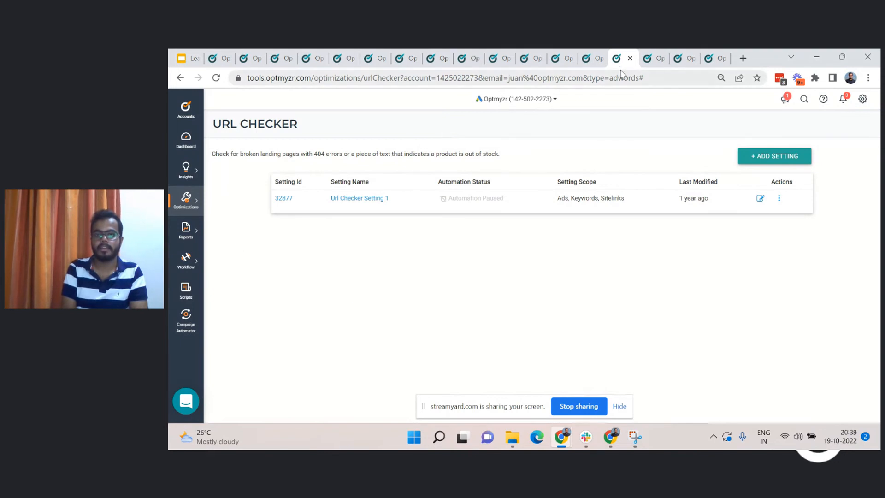
Step: Go to Shopping Analysis for the Shopping Account and review where it is listed among the Insights tools
click(647, 59)
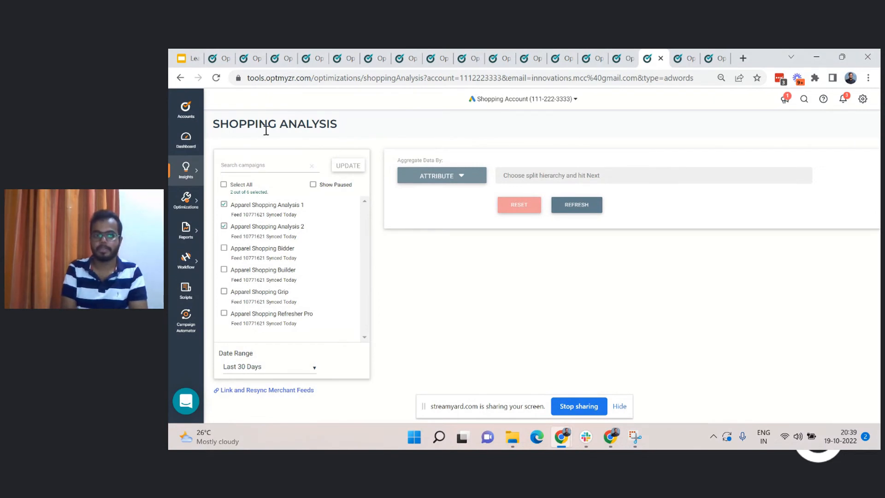
click(184, 172)
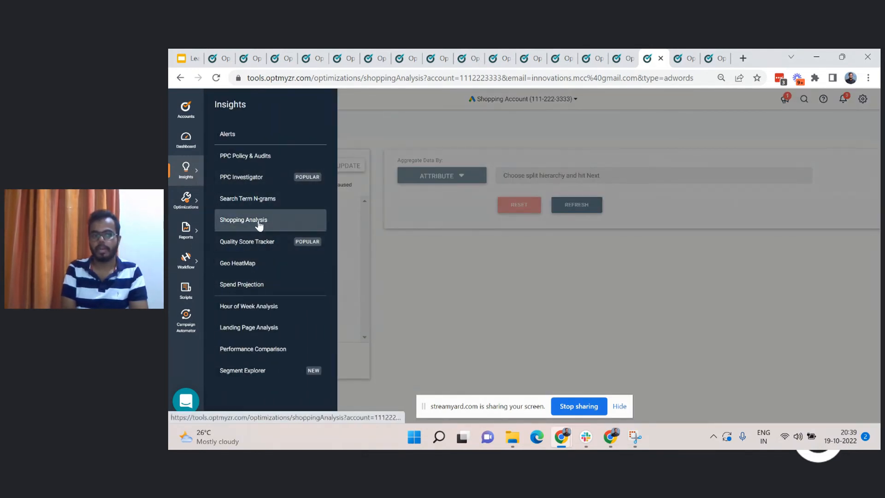
click(408, 201)
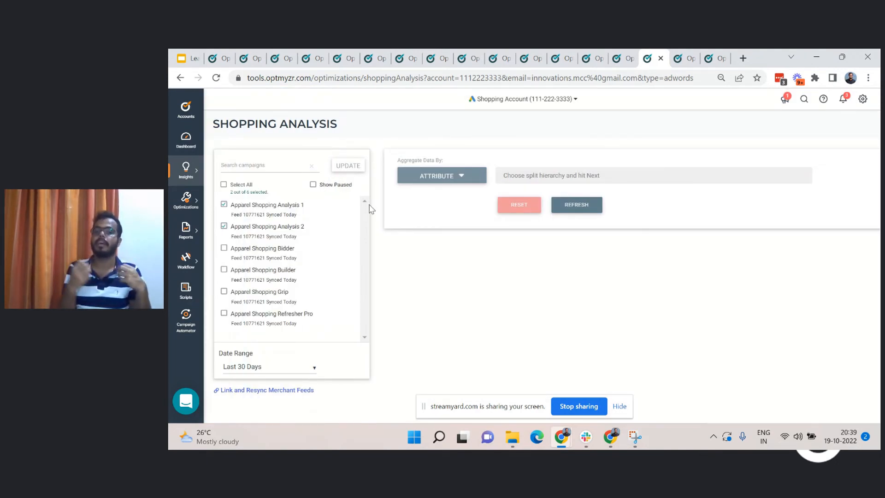
Step: Aggregate the data of the two selected Apparel Shopping Analysis campaigns by the Price feed attribute
click(440, 180)
mouse_move(439, 192)
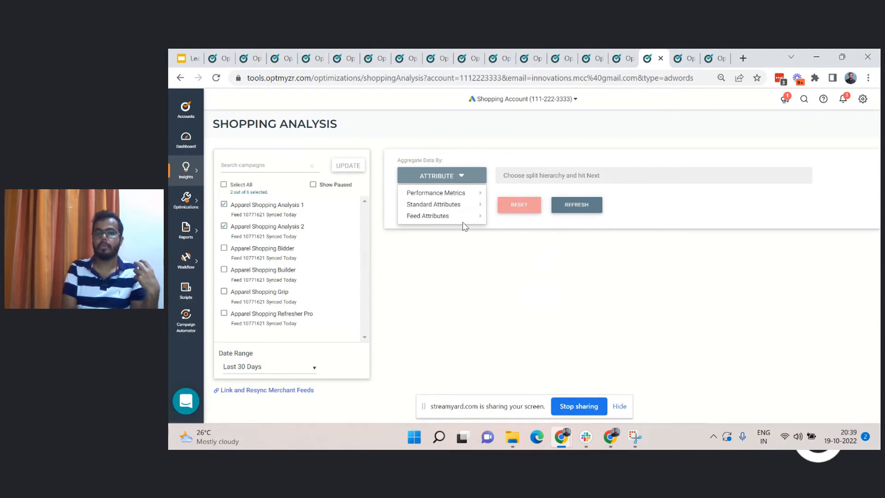
mouse_move(466, 216)
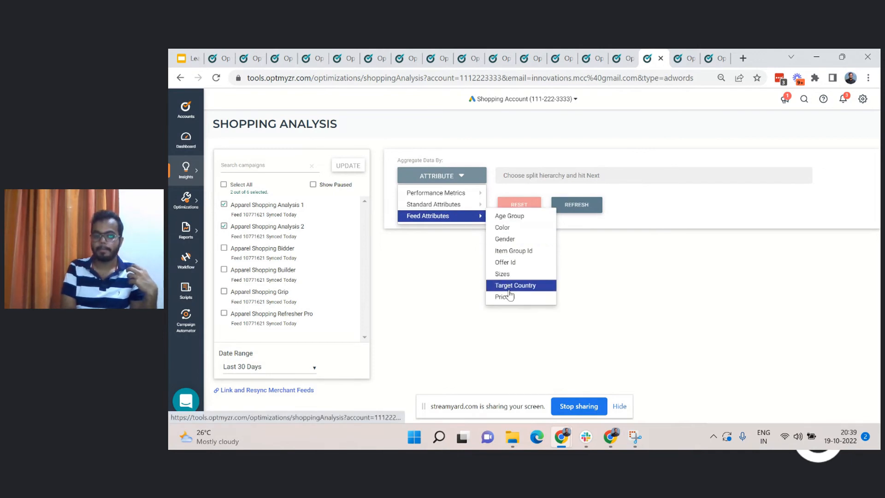
mouse_move(467, 194)
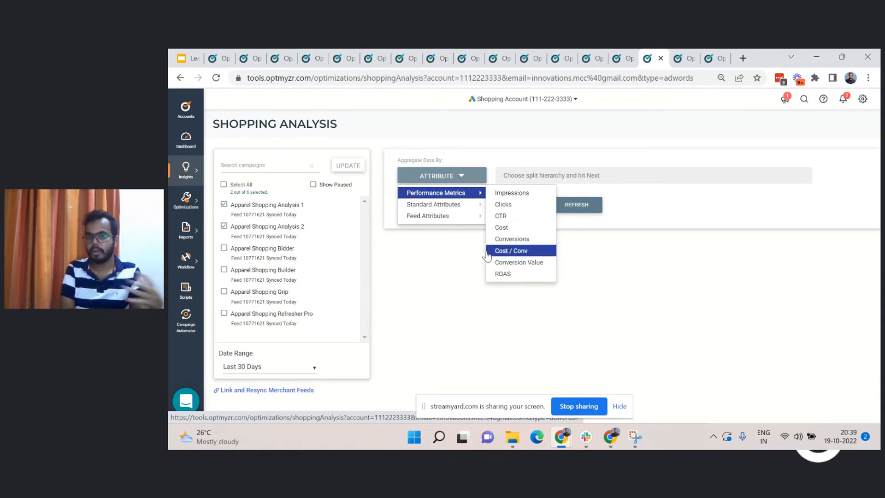
mouse_move(399, 215)
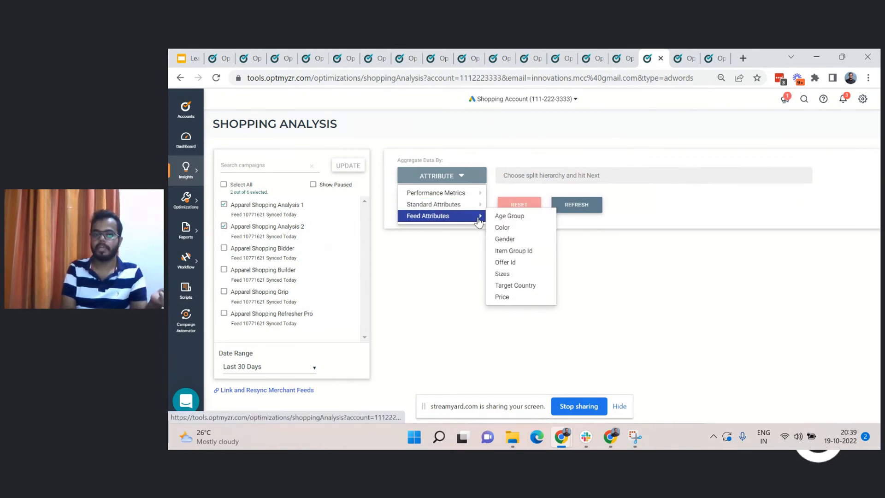
click(518, 296)
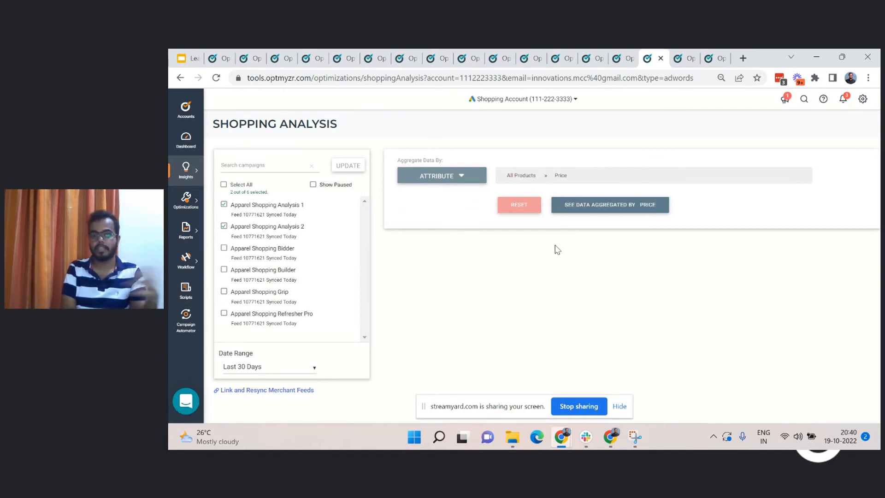
click(591, 203)
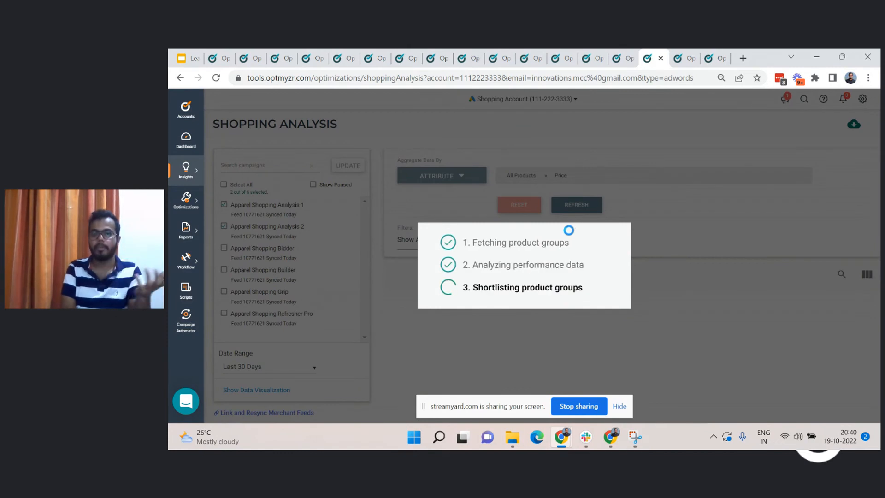
Step: Examine impressions, clicks, cost, conversion value and ROAS for each product price range in the aggregated results
scroll(557, 241, down, 2)
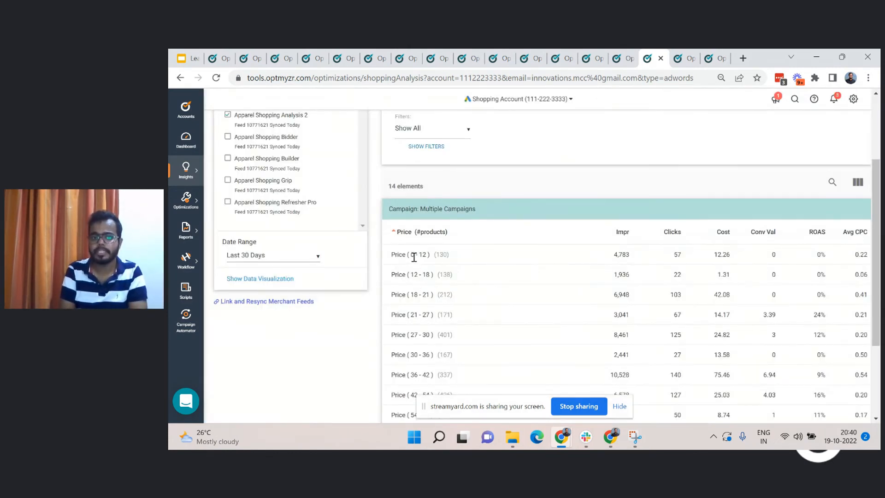
drag(411, 256, 434, 256)
click(579, 248)
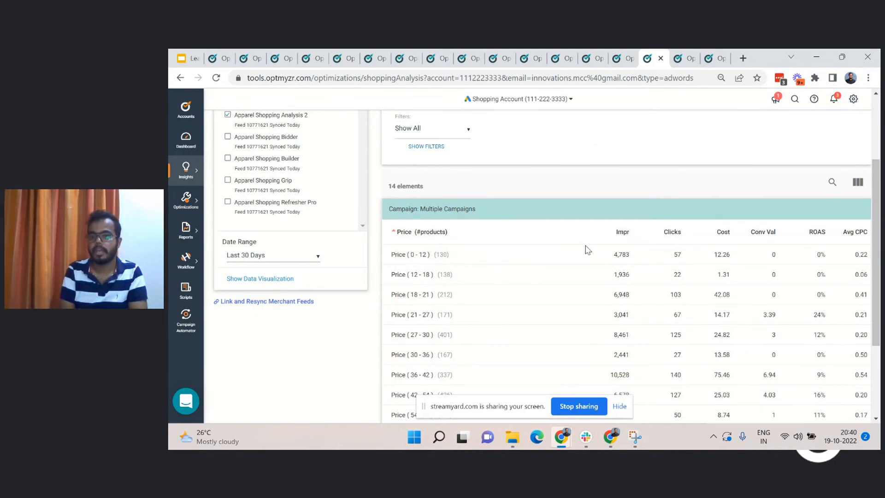
double_click(619, 254)
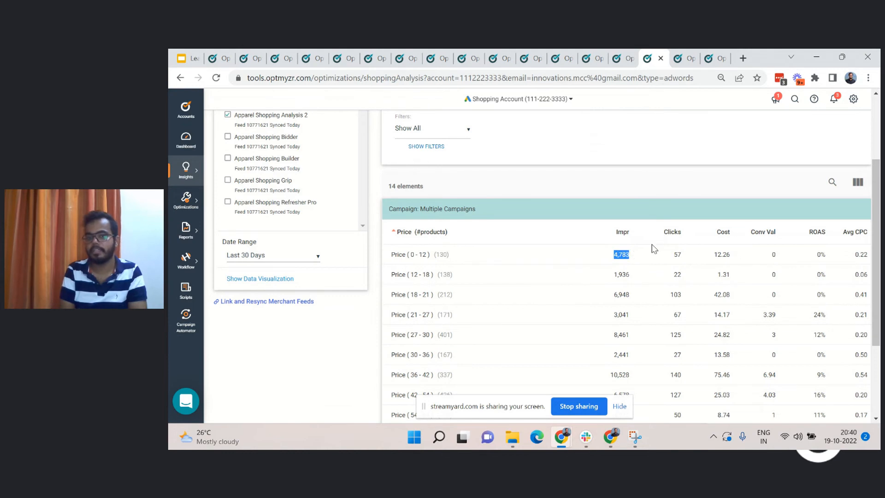
click(672, 254)
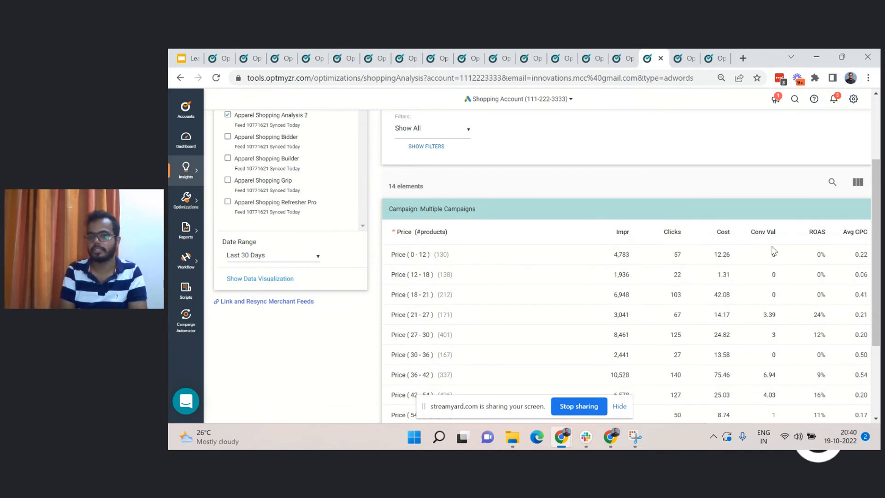
scroll(691, 250, down, 1)
scroll(691, 251, down, 3)
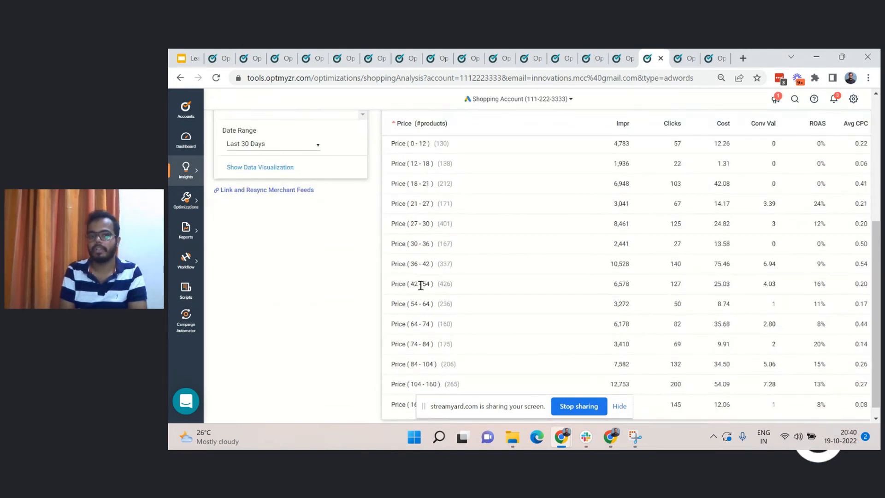
scroll(417, 285, down, 1)
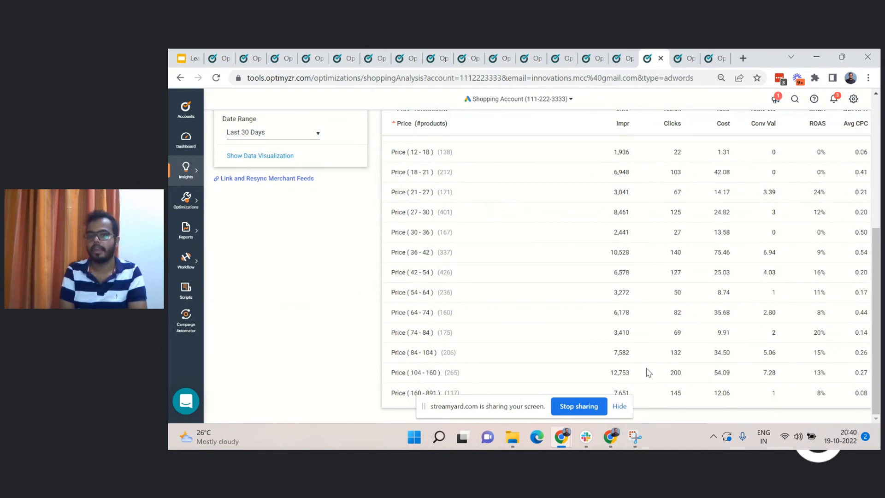
scroll(647, 371, up, 2)
scroll(649, 373, up, 3)
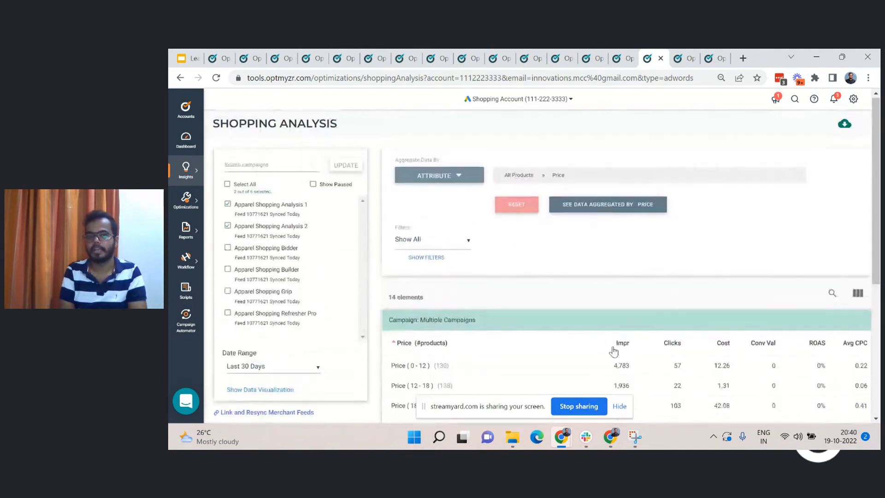
Step: Review the other feed attributes, standard attributes and performance metrics available for aggregating shopping data
click(457, 178)
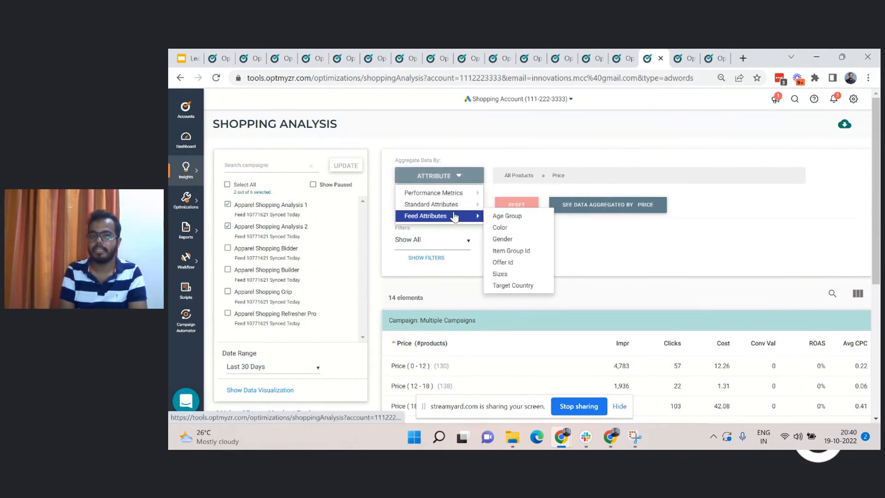
mouse_move(481, 208)
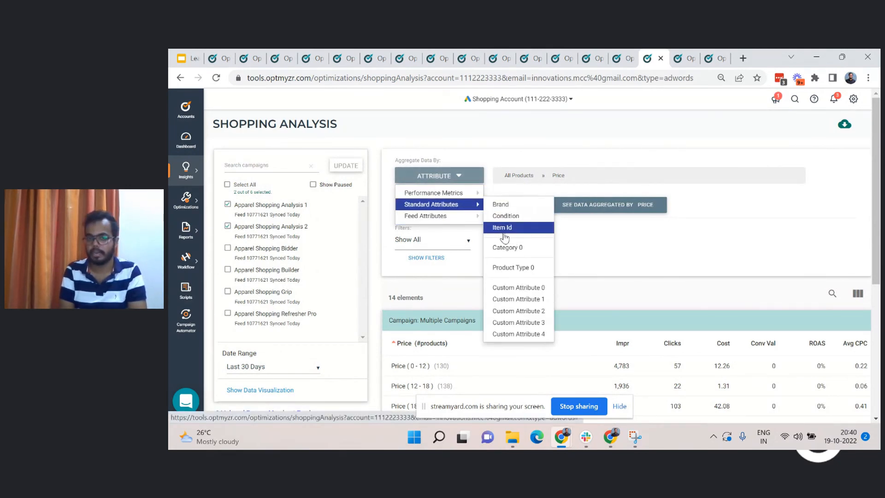
mouse_move(454, 218)
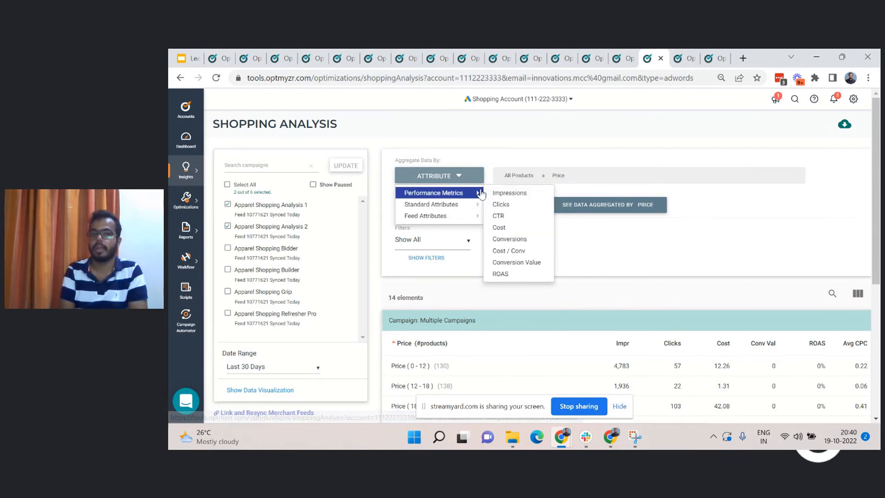
click(507, 251)
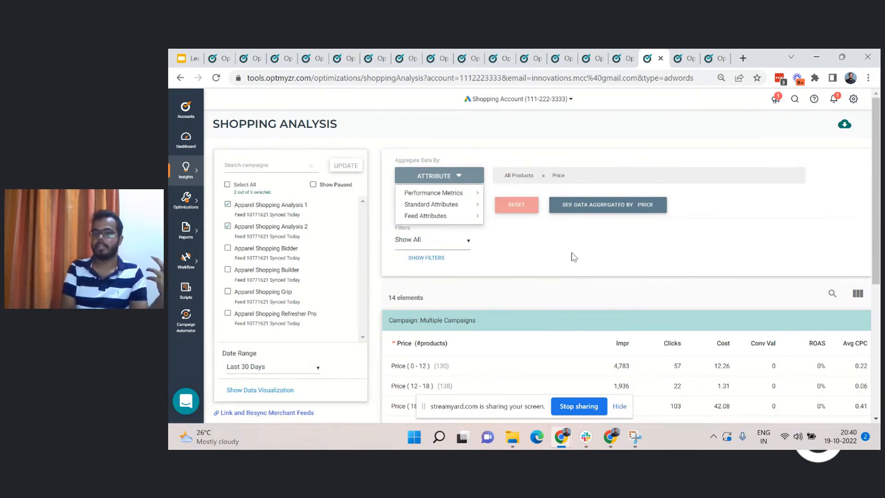
click(570, 254)
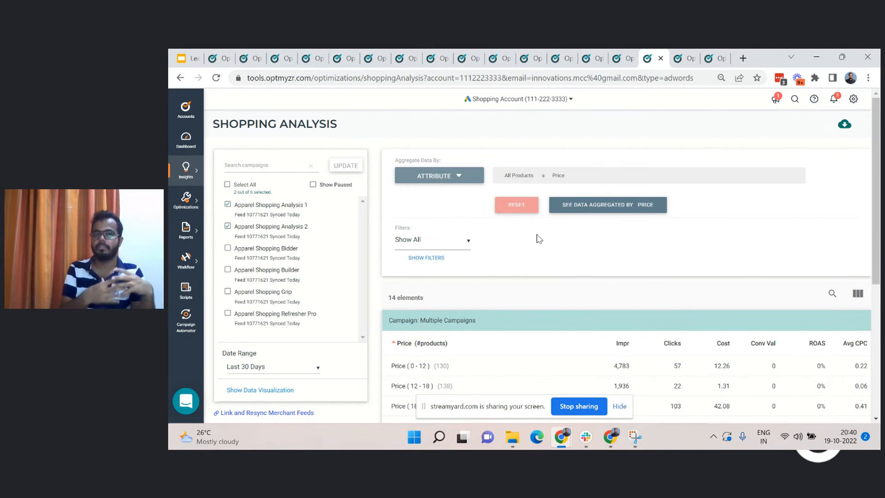
Step: Review the optimizations offered for shopping campaigns and go to Shopping Campaign Builder 2.0
click(185, 212)
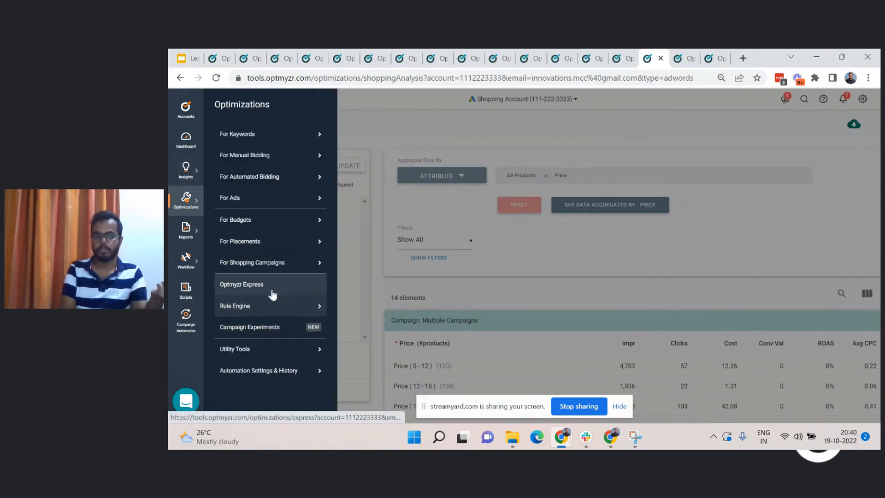
click(262, 272)
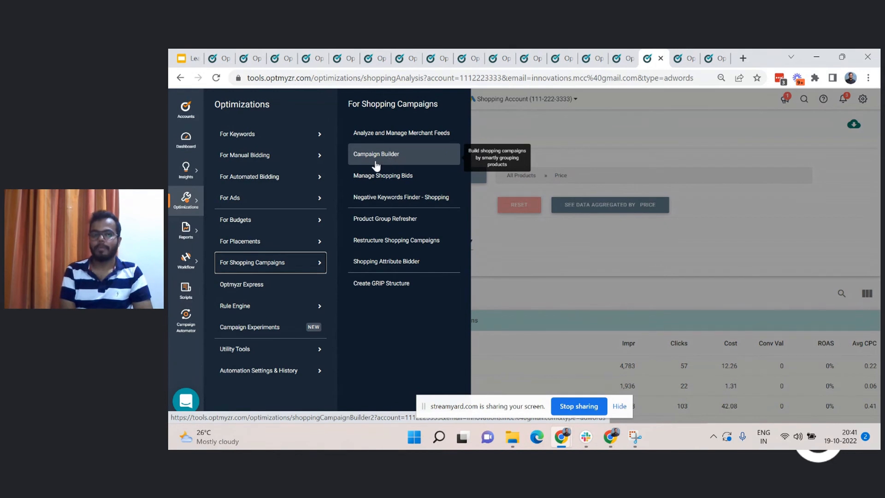
click(676, 57)
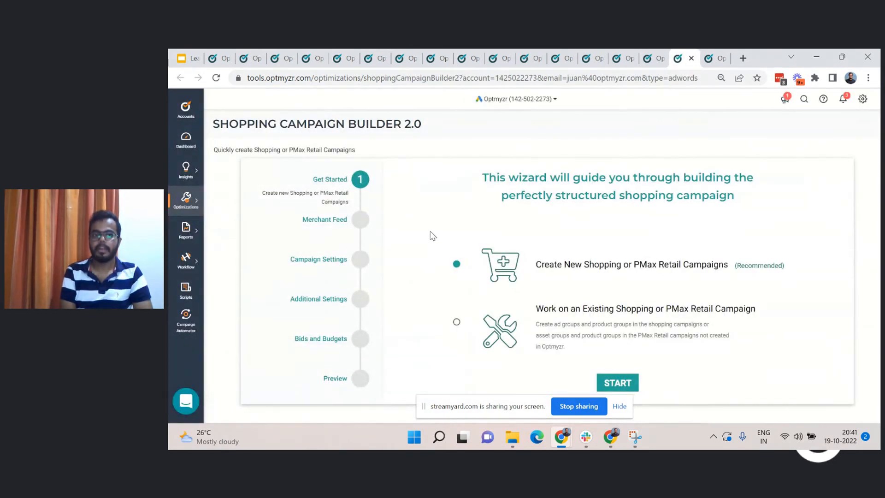
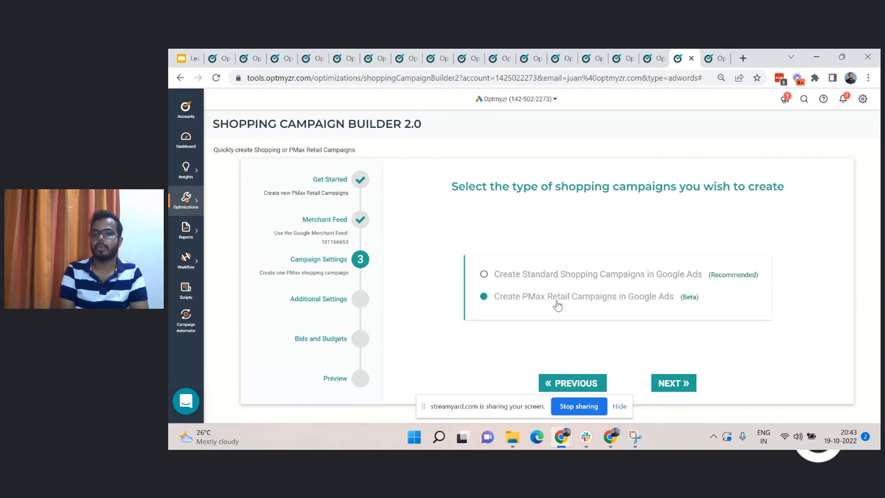
Step: Continue with creating PMax Retail campaigns in Google Ads and review the feed analysis of the Test Store feed
click(674, 385)
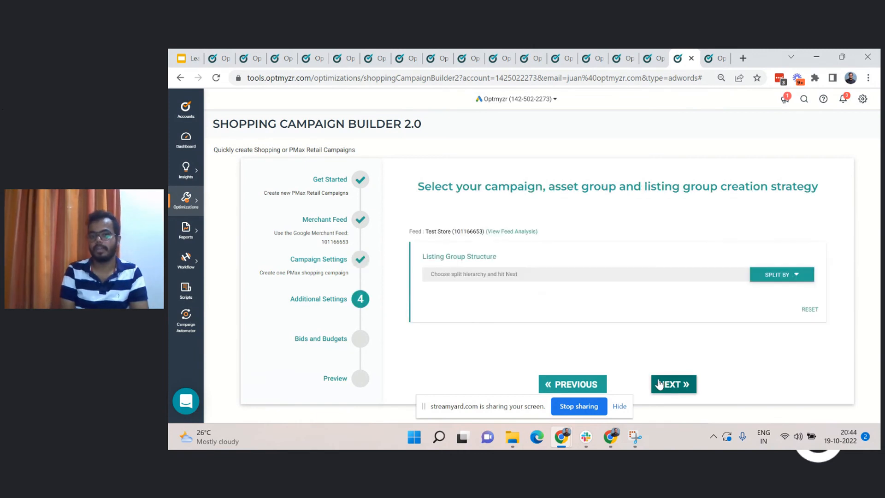
click(526, 238)
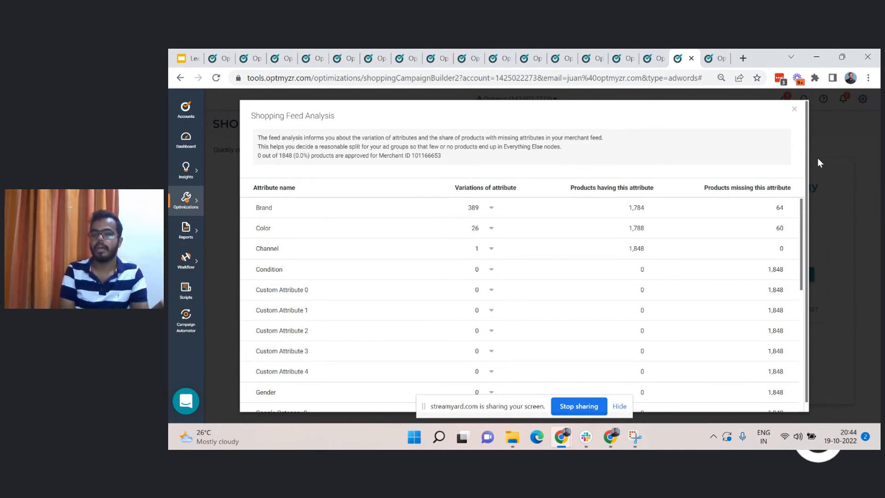
click(794, 112)
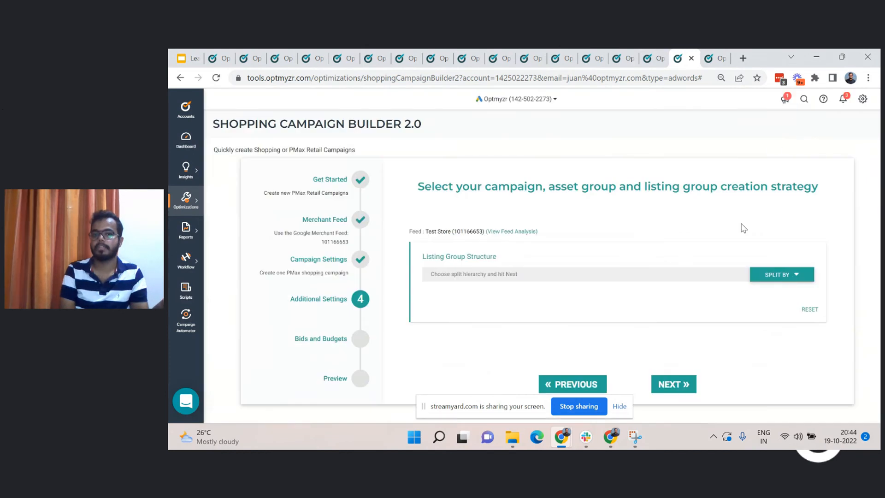
Step: Split the listing group structure by Channel, continue to the new campaign settings, and review the Target ROAS and combined daily budget
click(755, 275)
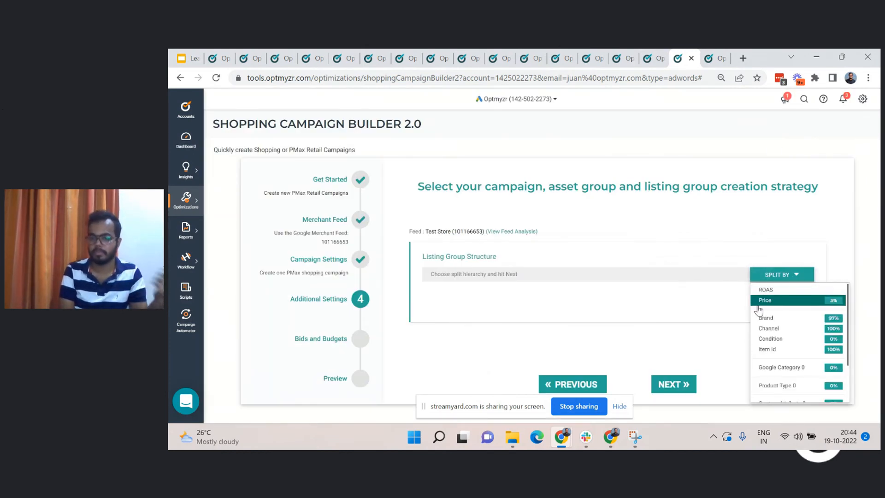
click(777, 333)
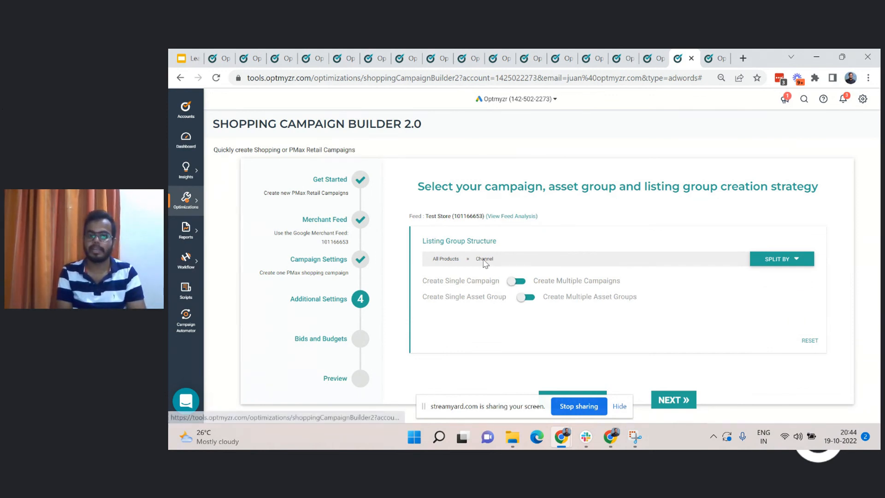
click(672, 400)
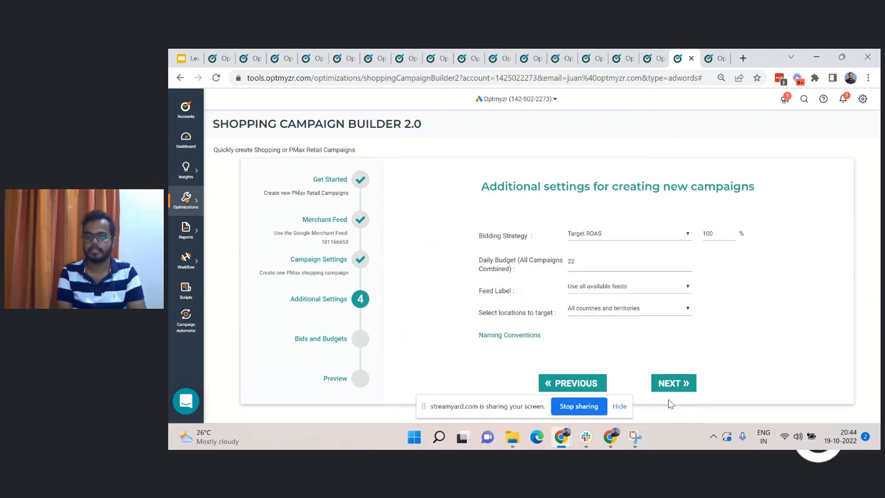
double_click(718, 233)
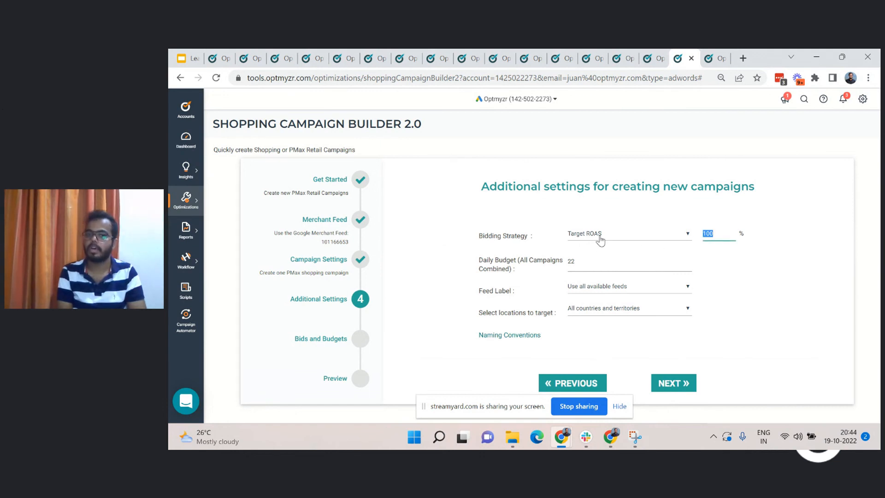
click(595, 265)
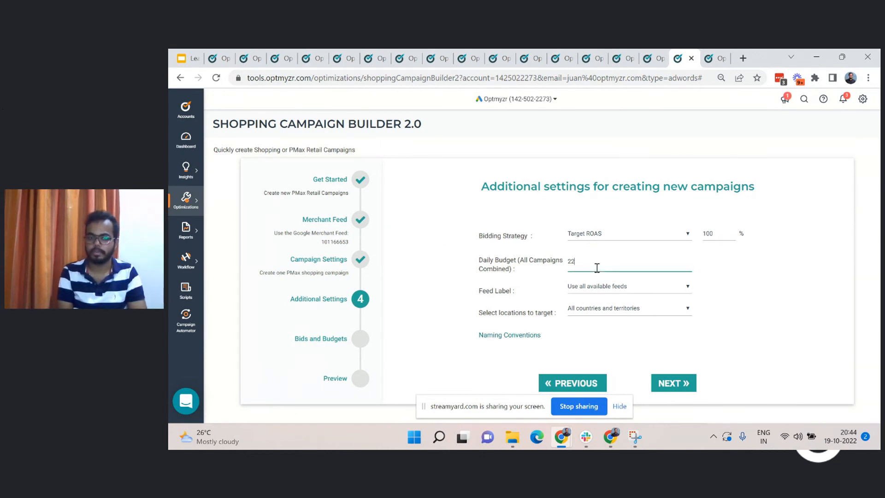
Step: Review the daily budget, feed label, target locations and naming conventions in the additional settings for new campaigns
double_click(571, 261)
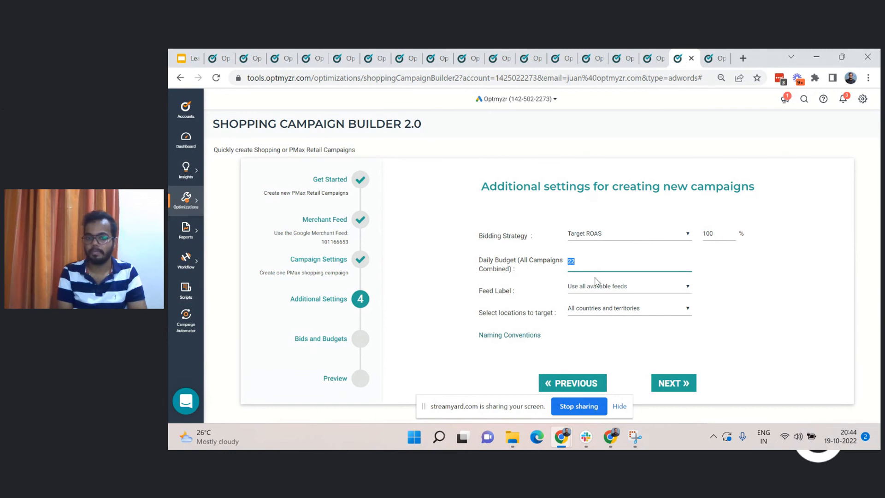
click(589, 265)
click(596, 288)
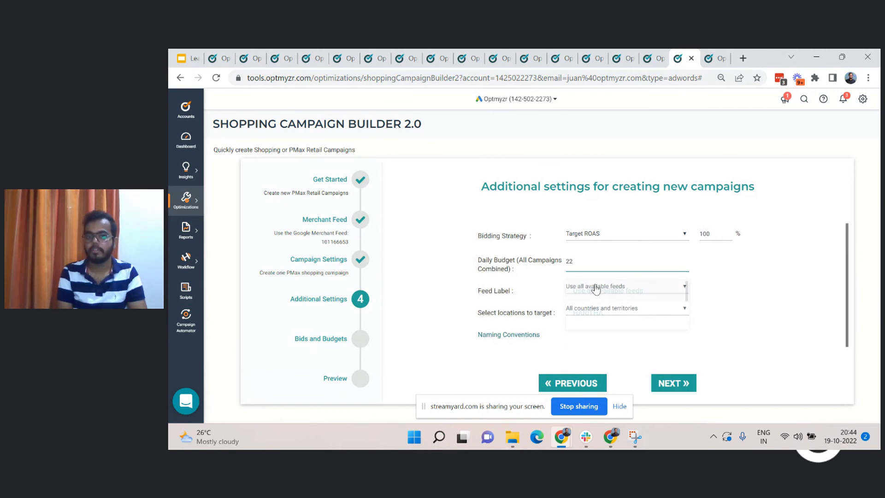
click(671, 318)
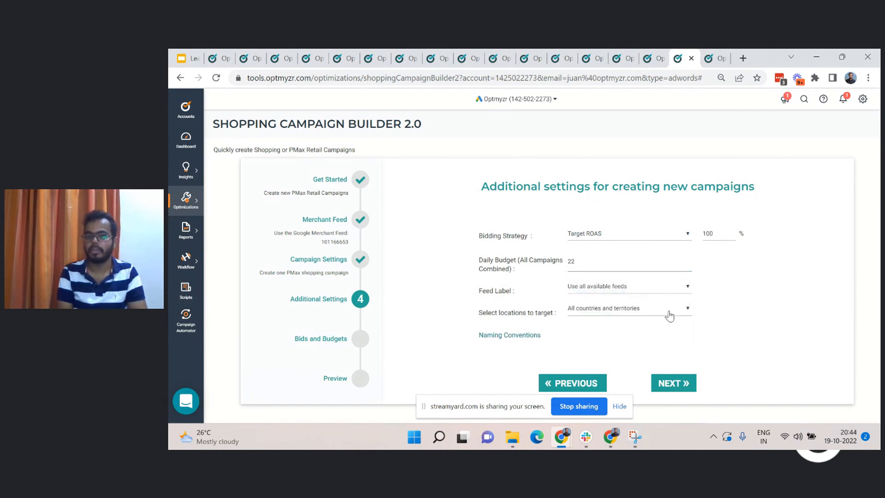
click(643, 313)
click(742, 312)
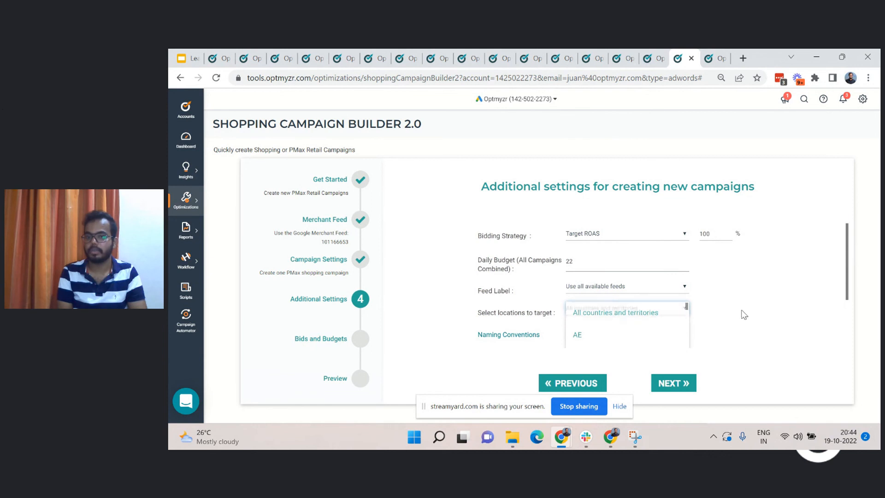
click(524, 339)
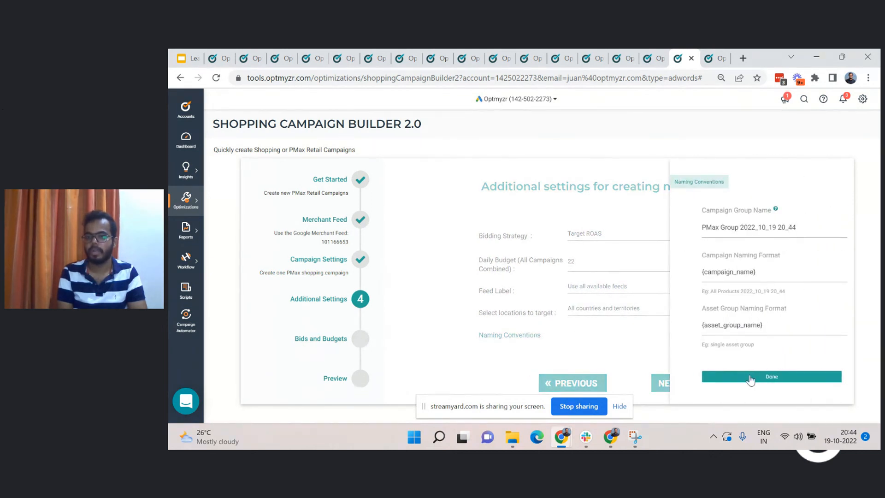
click(750, 377)
Step: Continue through the bids and budgets to the preview and expand the single asset group of the All Products campaign
click(680, 386)
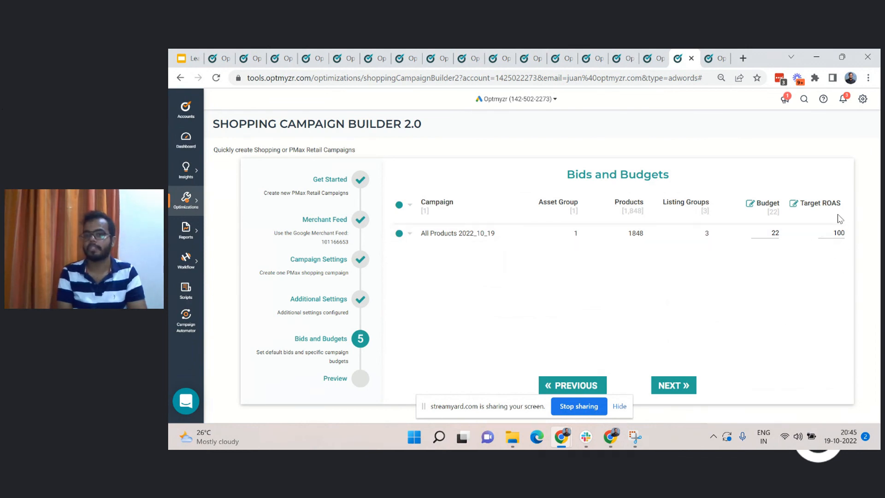
click(687, 385)
click(418, 221)
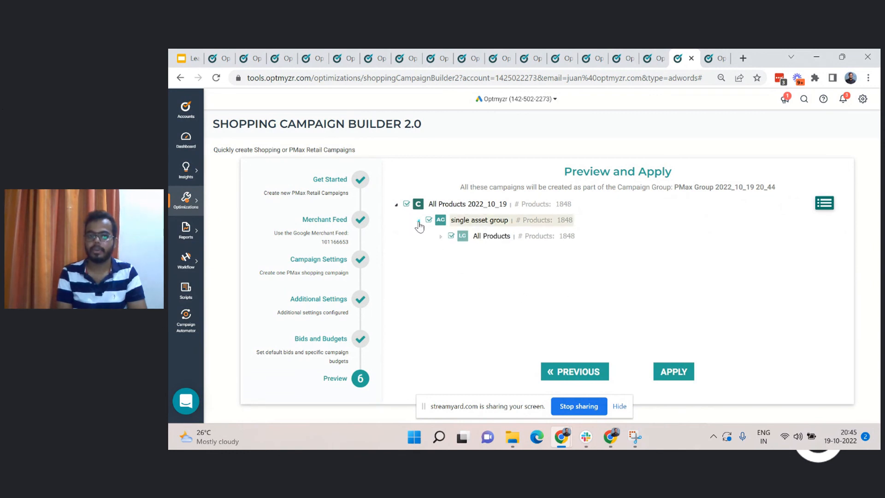
Step: Expand the All Products listing group in the preview, and exclude and re-include its online channel
click(442, 236)
click(473, 268)
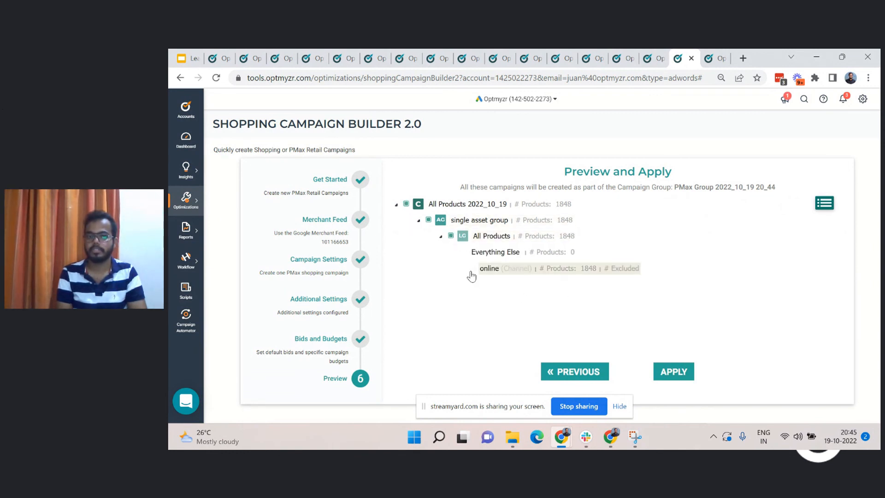
click(480, 268)
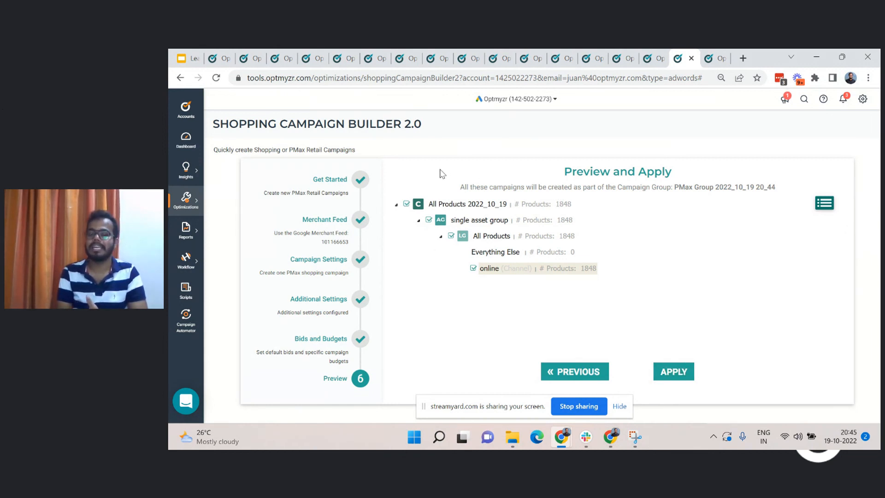
Step: Open the Product Group Refresher for shopping campaigns and check which campaign groups can be refreshed
click(187, 206)
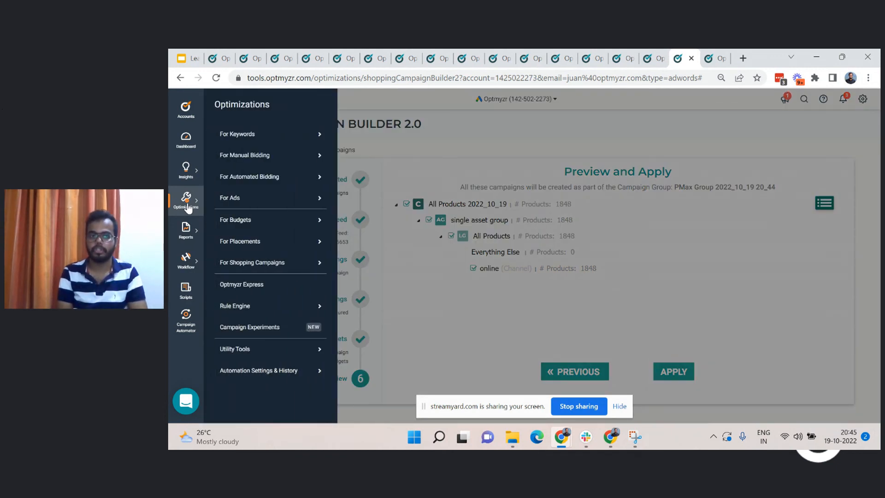
click(259, 273)
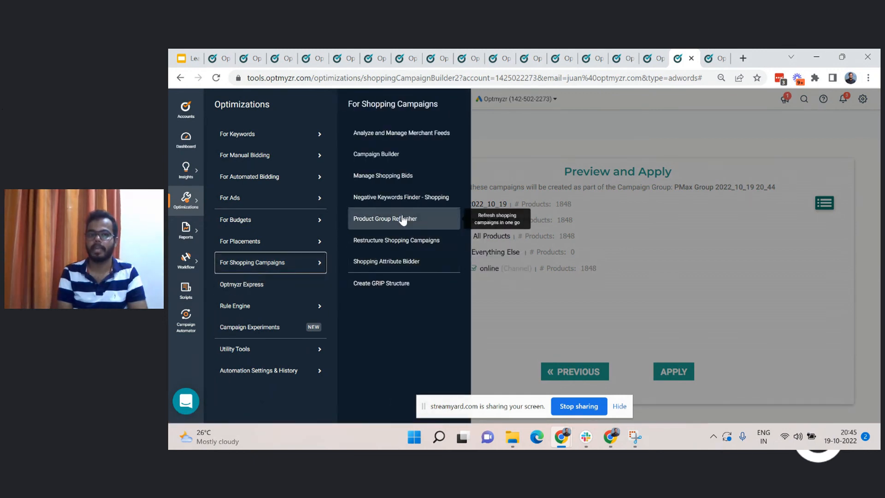
click(417, 221)
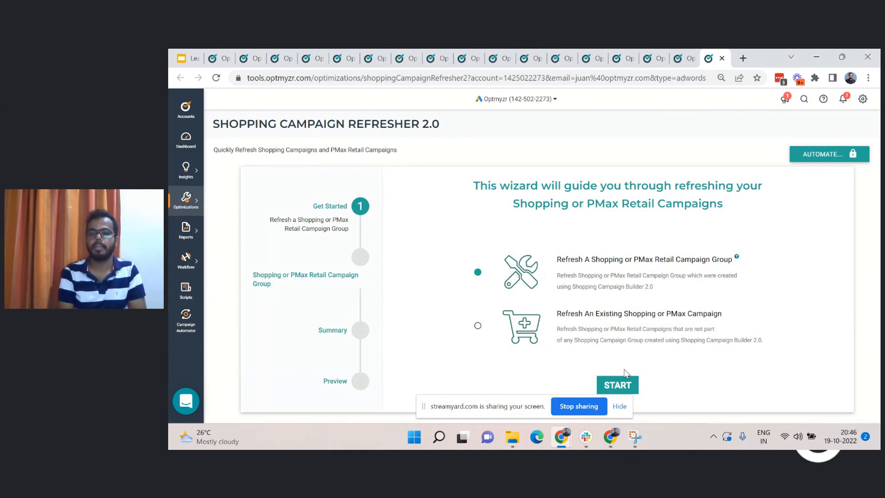
click(618, 385)
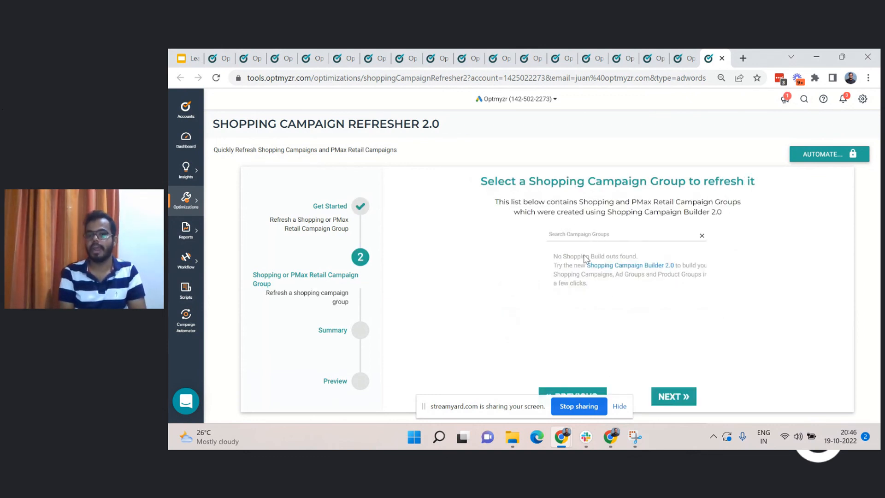
click(569, 393)
Step: Check the existing campaign "5th avenue lux & others 2022_7_22 16_17" for refreshes, review its system-detected warnings and return to the campaign selection
click(514, 336)
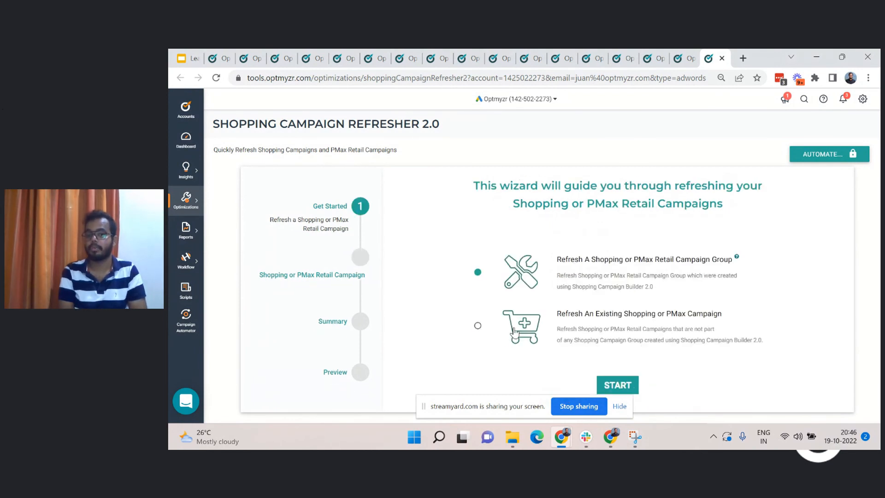
click(610, 383)
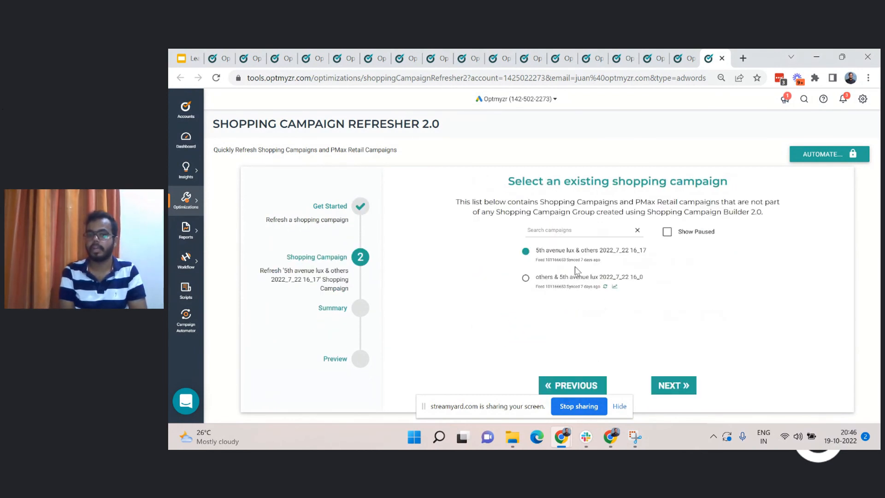
click(678, 387)
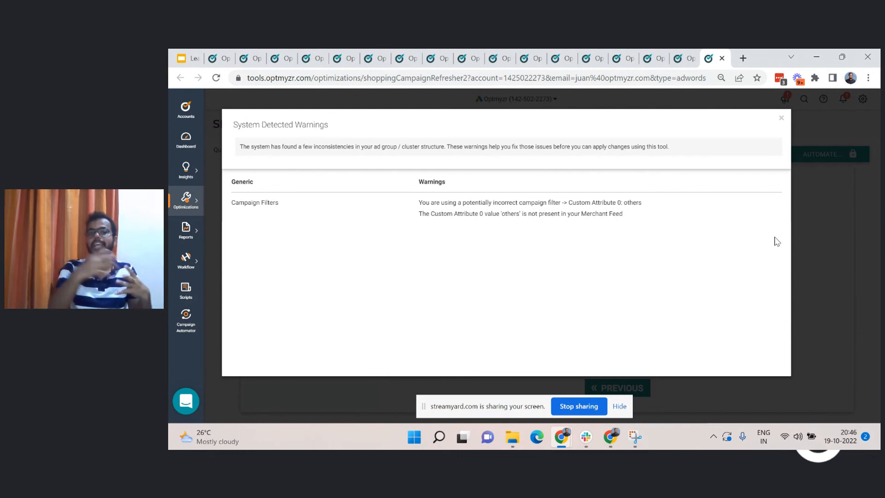
click(782, 118)
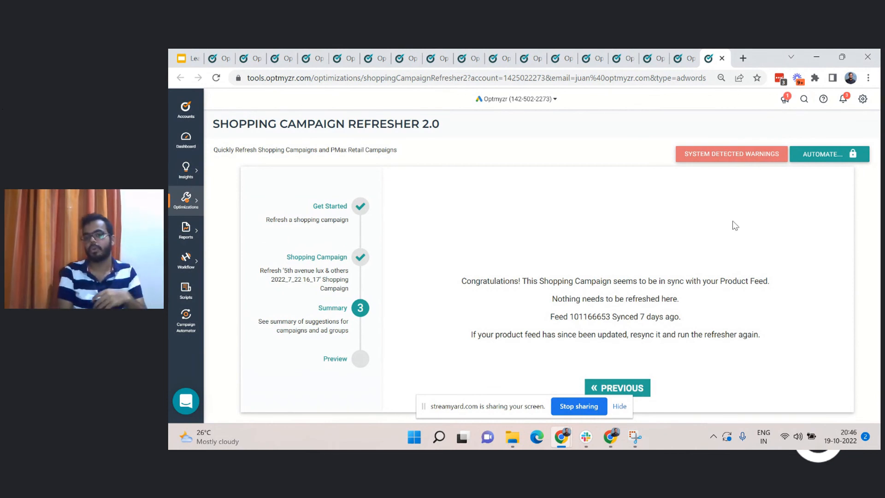
click(643, 390)
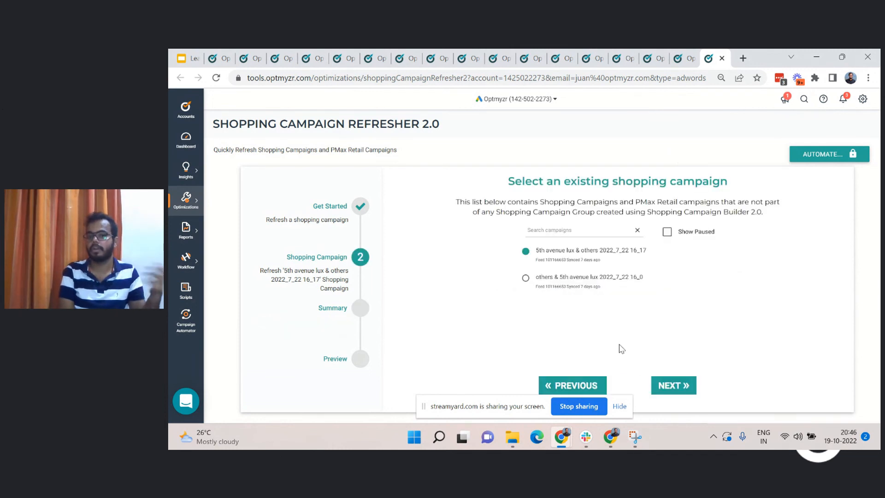